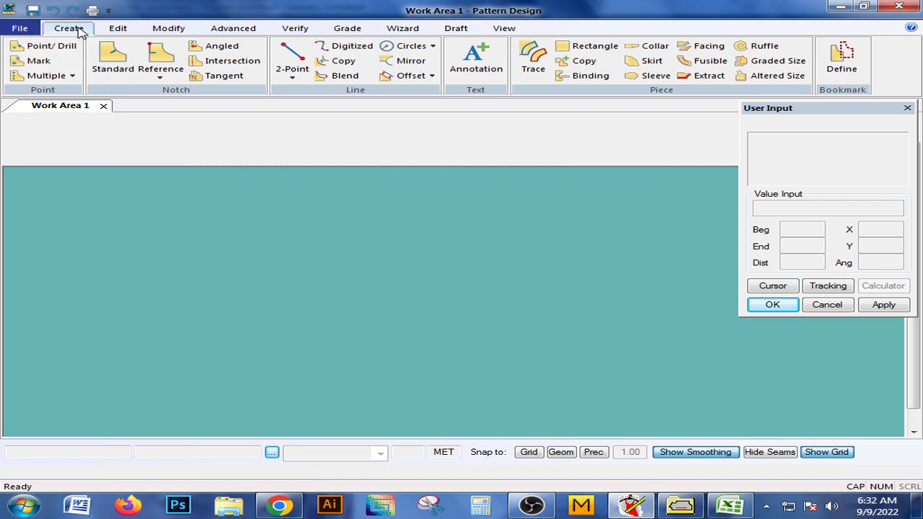
left_click(118, 29)
left_click(168, 28)
left_click(216, 30)
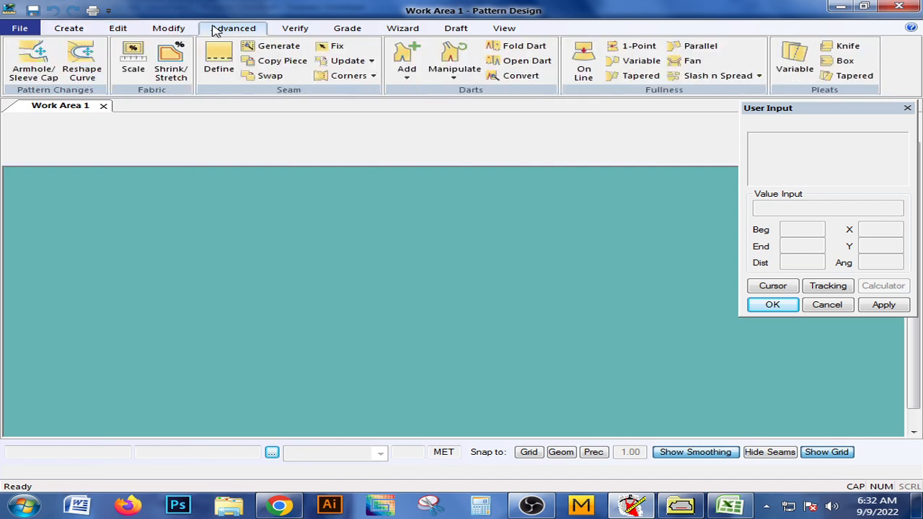
left_click(85, 28)
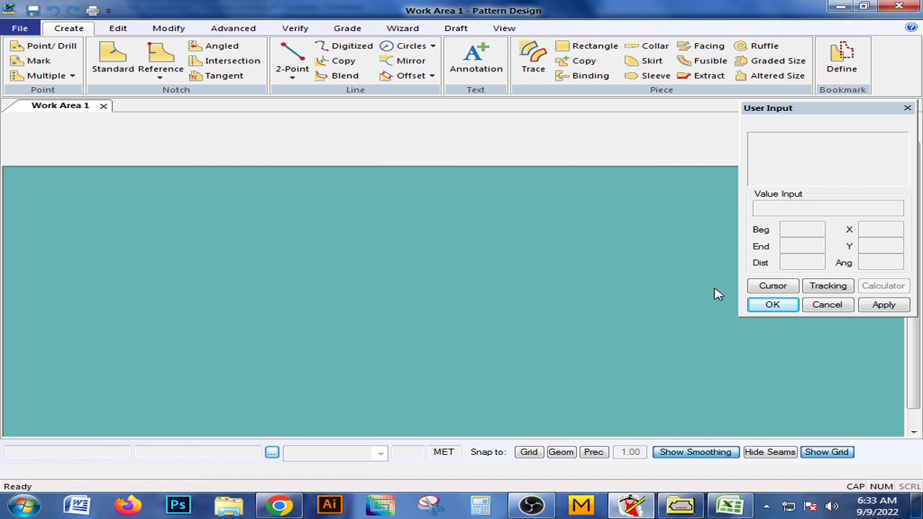
Switch to AccuMark Explorer and create a new rule table in the tech8 storage area on D:.
left_click(674, 507)
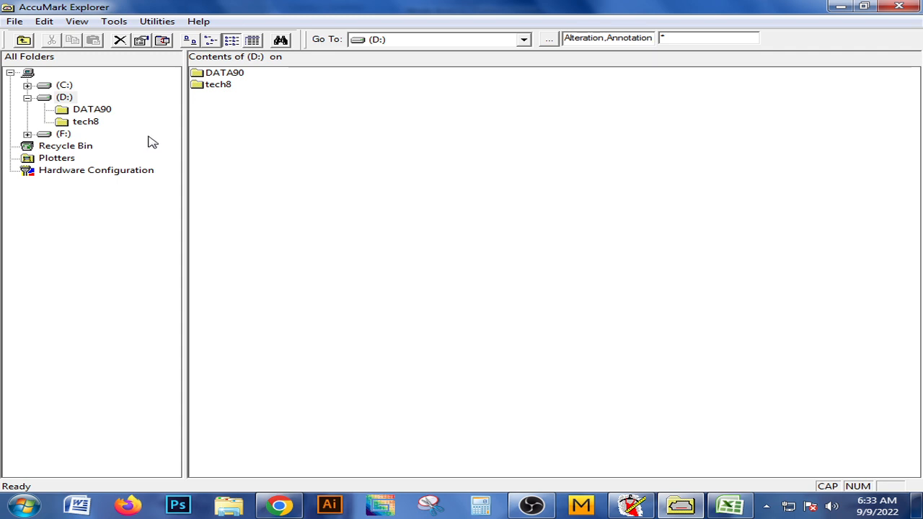
double_click(226, 87)
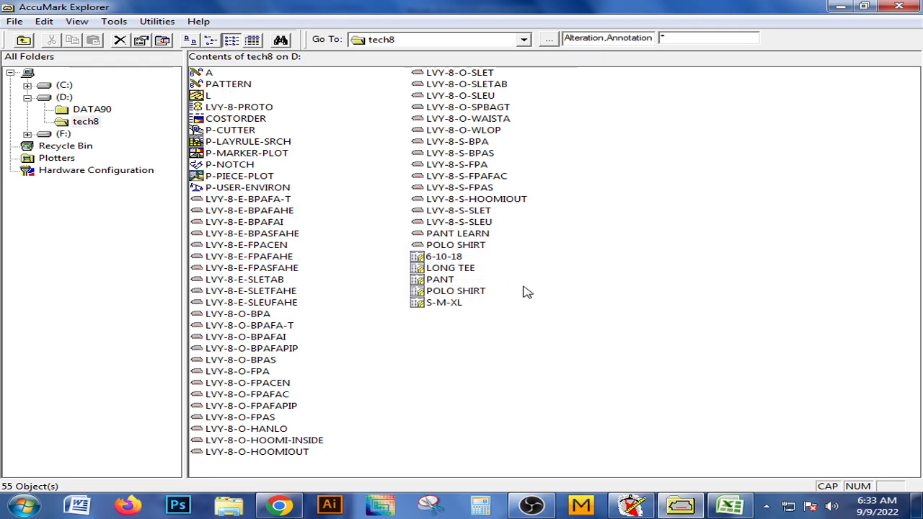
right_click(571, 224)
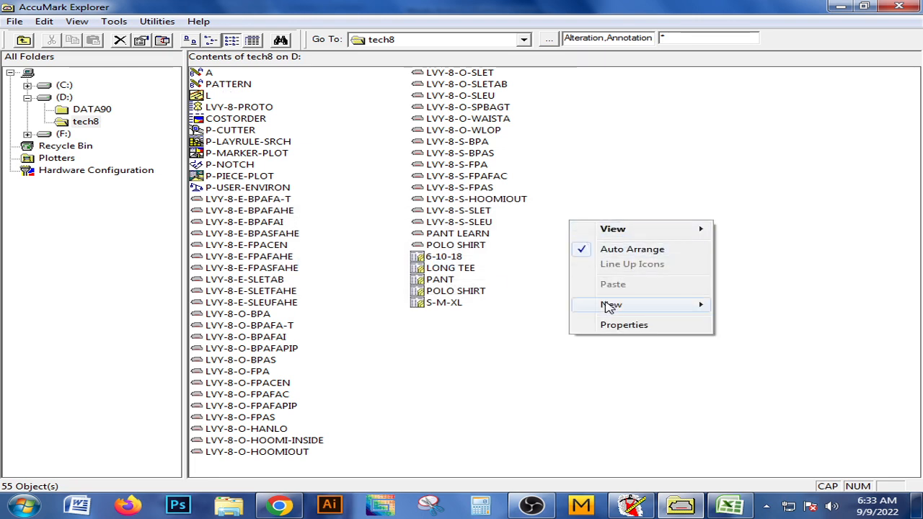
mouse_move(581, 306)
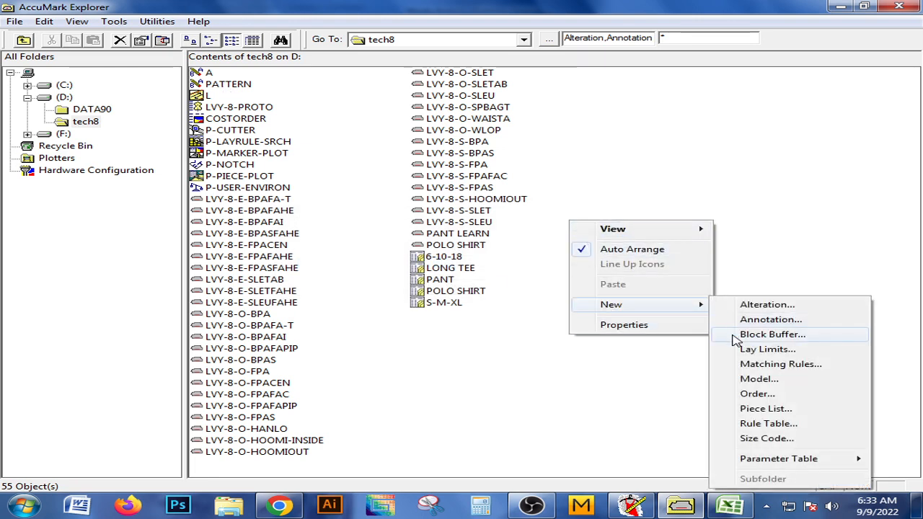
left_click(762, 424)
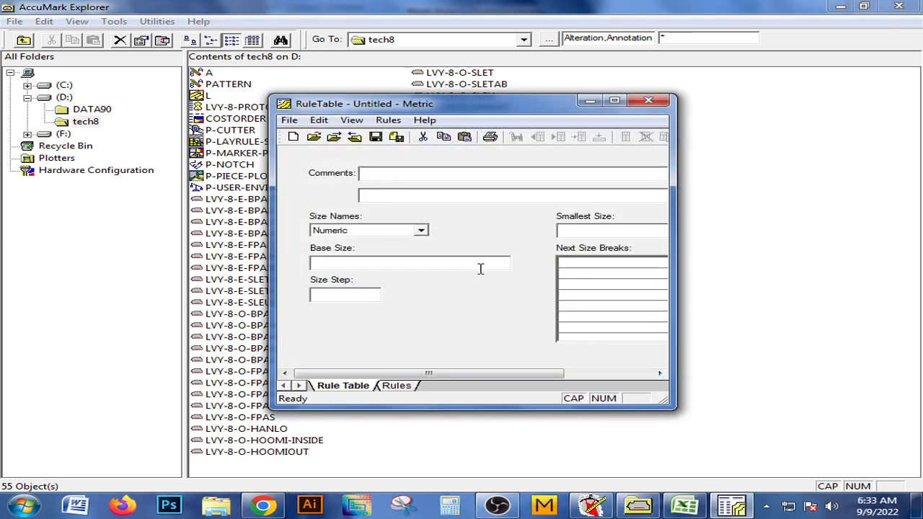
left_click_drag(456, 109, 465, 78)
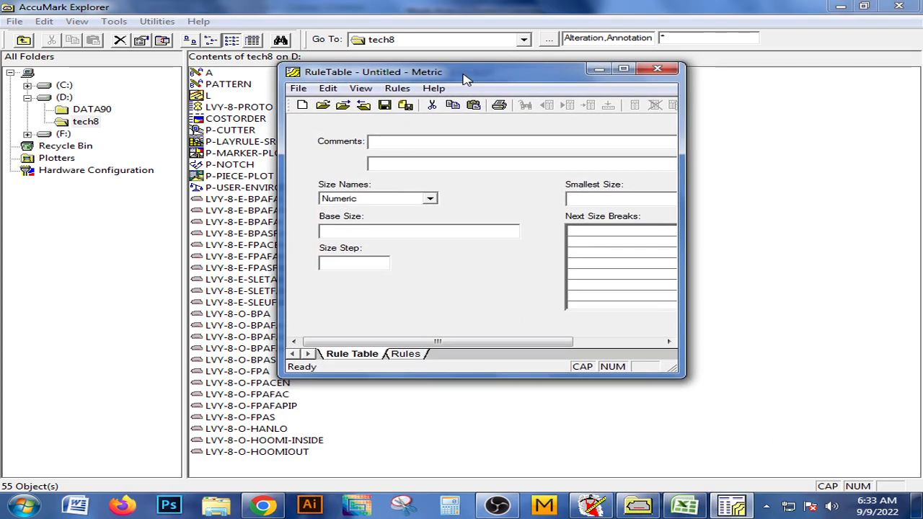
Review the size range and grading in the Excel size specification, and return to the untitled rule table.
left_click(684, 506)
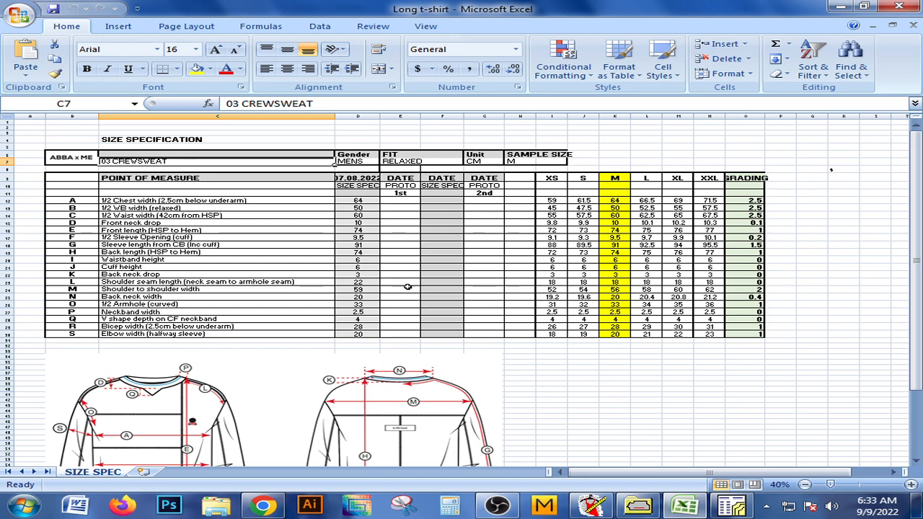
scroll(610, 266, "down", 1)
scroll(483, 307, "up", 1)
left_click(638, 504)
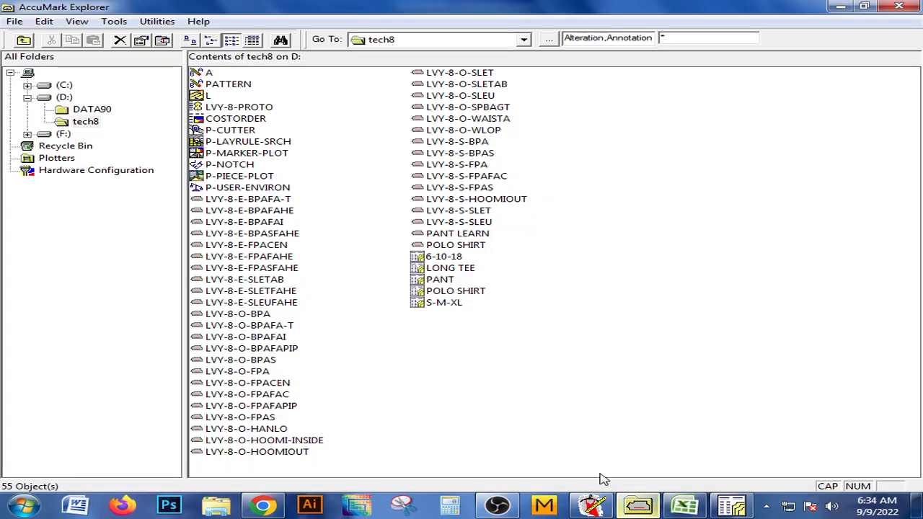
right_click(558, 196)
left_click(724, 502)
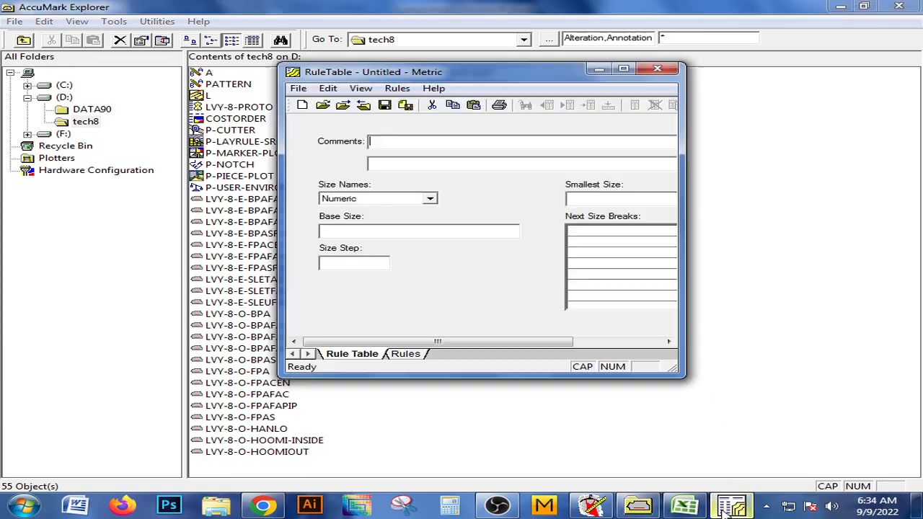
Try to enter XS as the smallest size while the size names are still numeric.
left_click(589, 200)
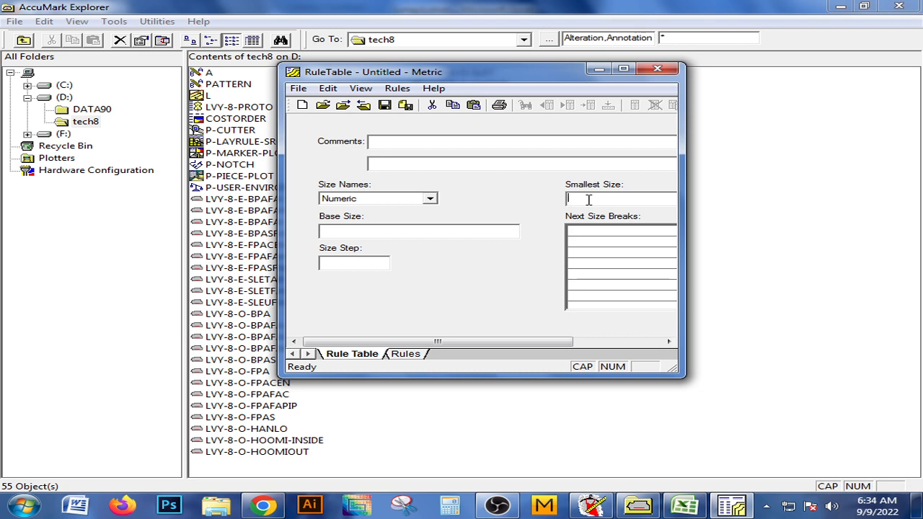
type("X")
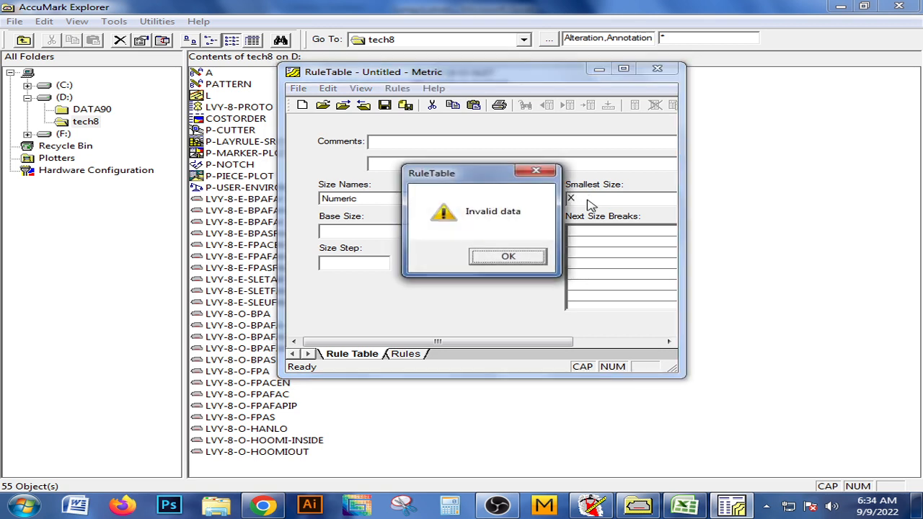
left_click(536, 171)
left_click(430, 199)
left_click(355, 229)
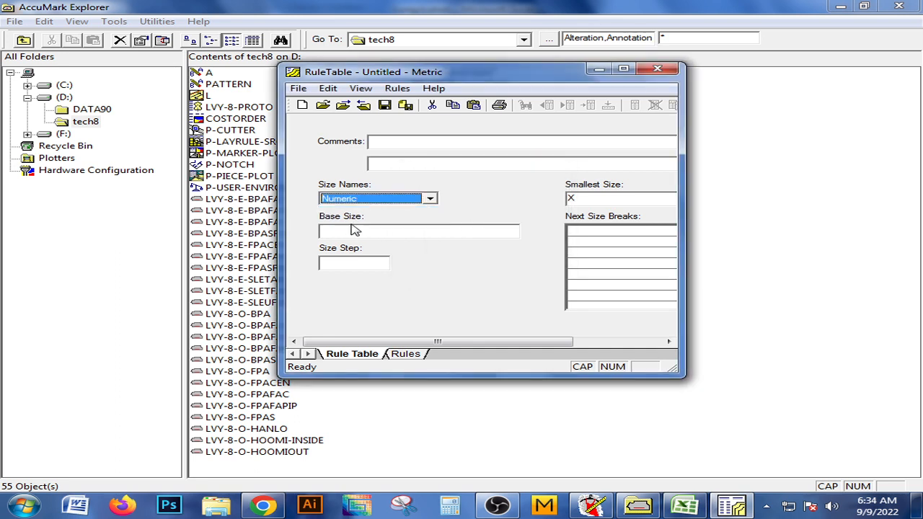
left_click(584, 199)
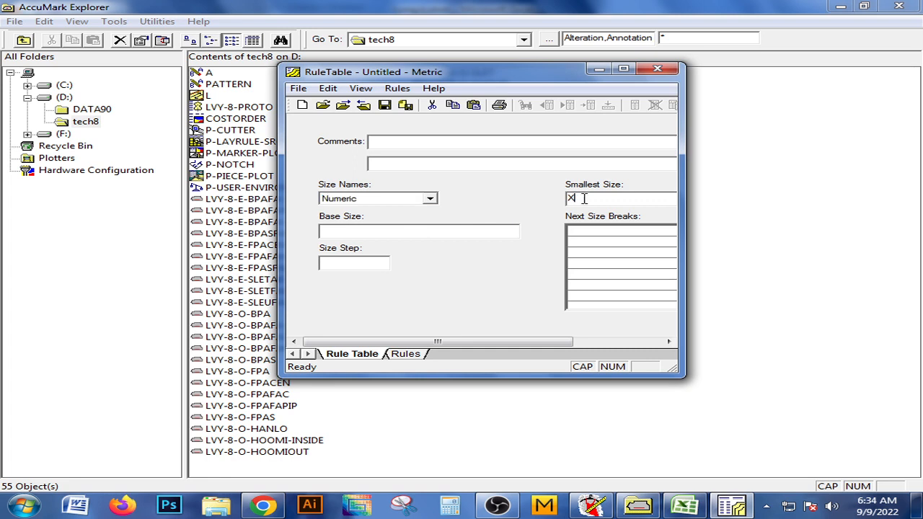
type("S")
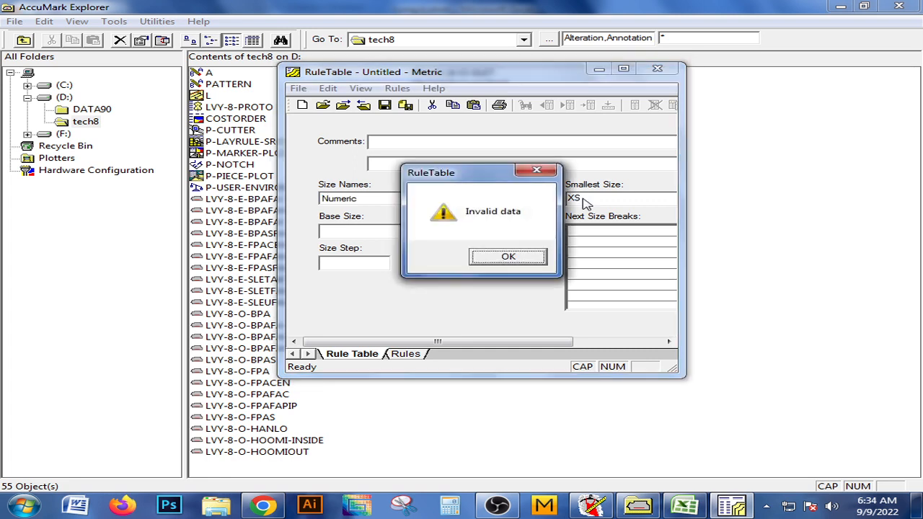
left_click(548, 169)
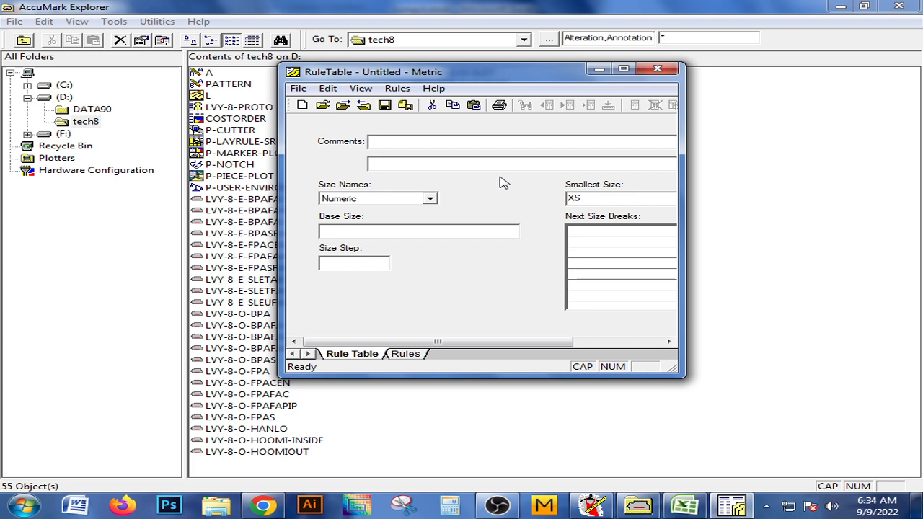
Set the rule table's size names to AlphaNumeric, with XS as the smallest size and M as the base size.
left_click(430, 198)
left_click(390, 221)
left_click(607, 196)
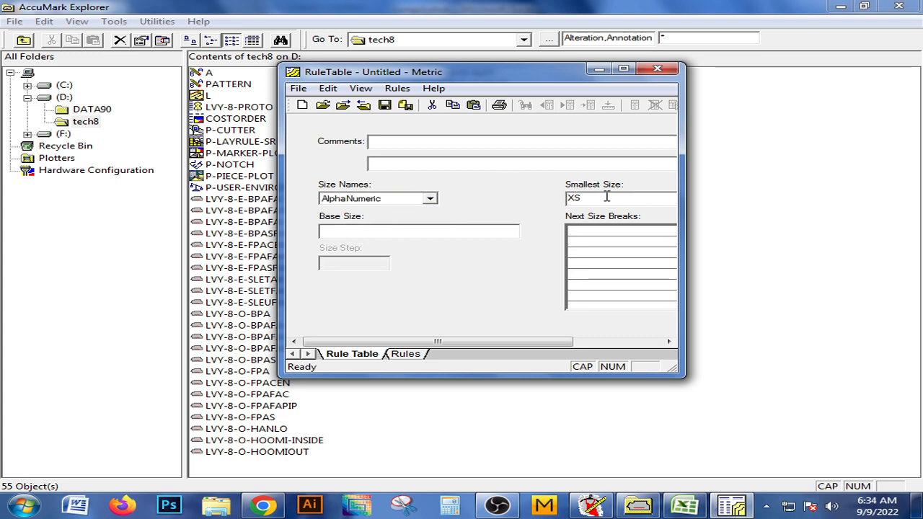
left_click_drag(606, 197, 527, 207)
type("XS")
left_click(369, 229)
type("M")
Fill in the next size breaks as S, M, L, XL and XXL, one per row.
left_click(603, 233)
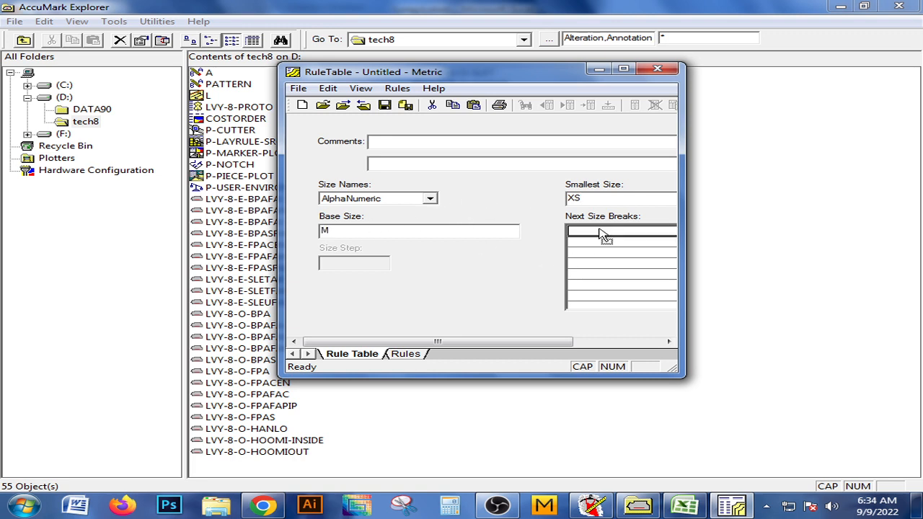
type("S")
left_click(591, 243)
type("M")
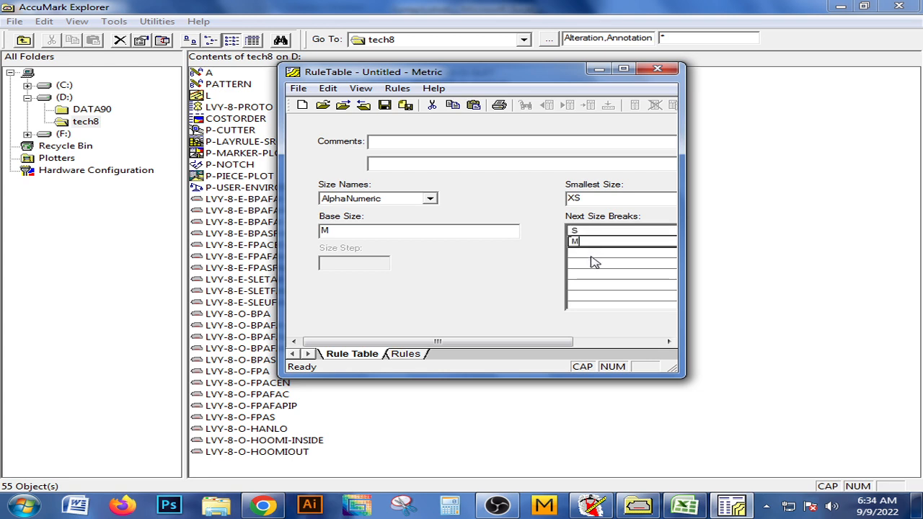
left_click(593, 256)
type("L")
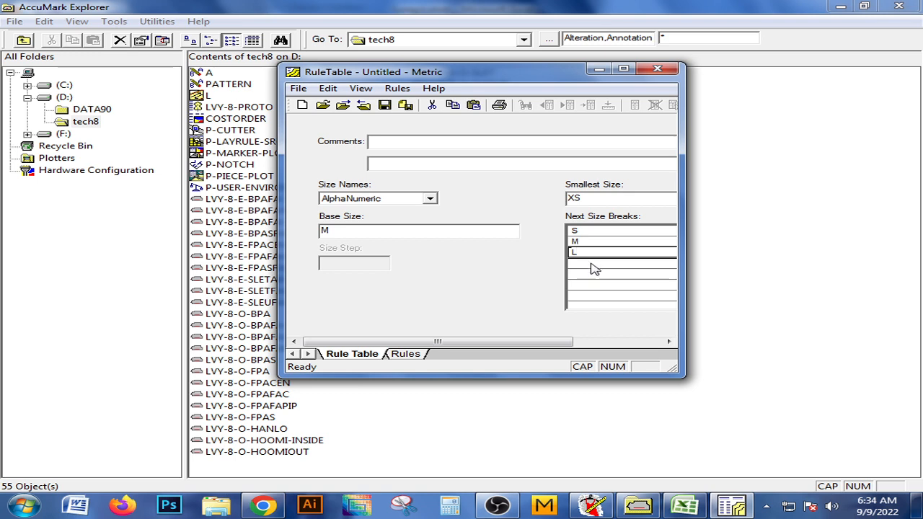
left_click(592, 266)
type("XL")
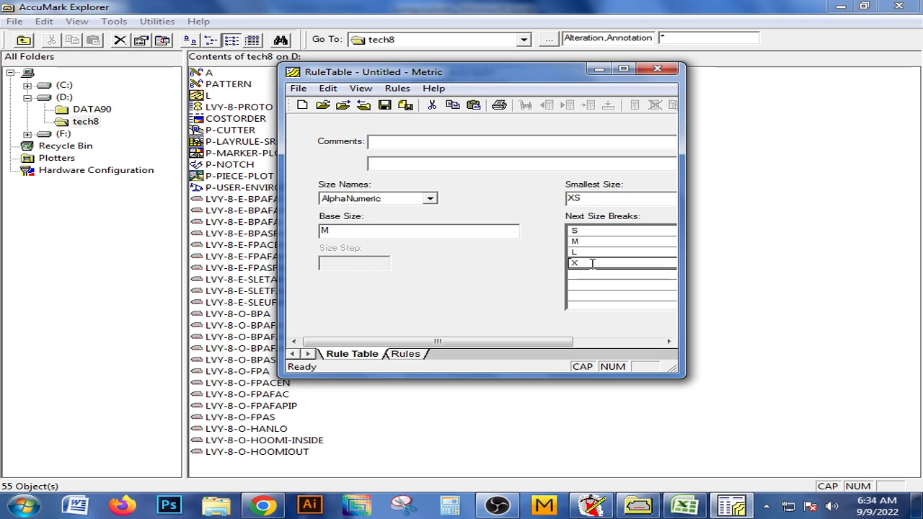
left_click(587, 284)
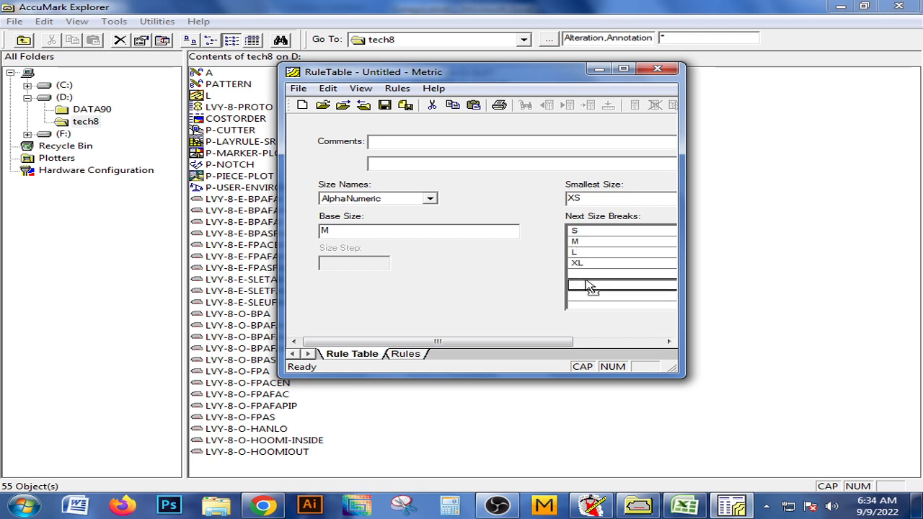
left_click(587, 278)
type("XX")
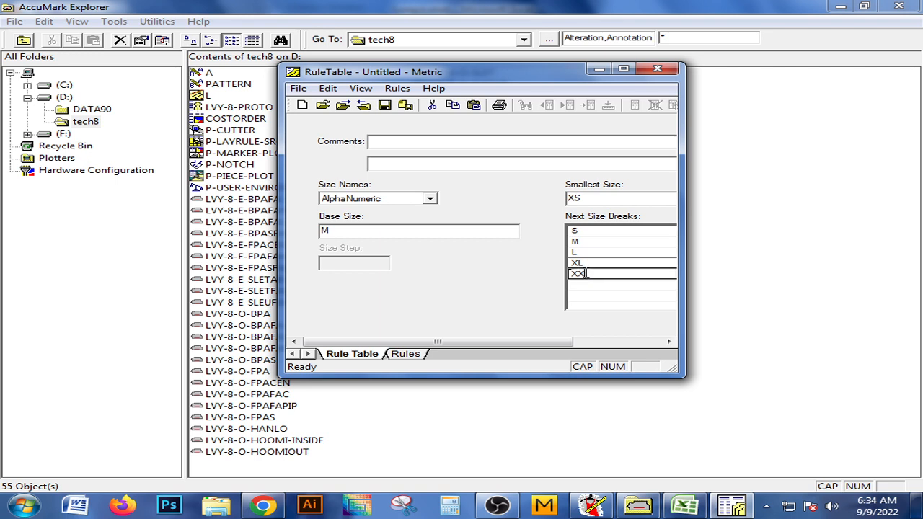
type("L")
Save the rule table as CREW NECK in tech8, and close both the rule table and AccuMark Explorer.
left_click(386, 106)
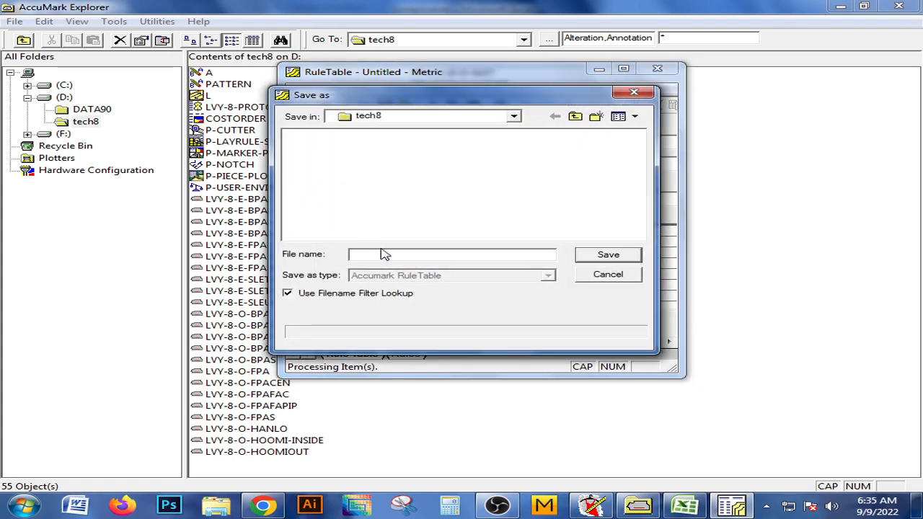
type("CROW ")
type("NECK")
left_click(371, 254)
key("BackSpace")
type("E")
left_click(608, 256)
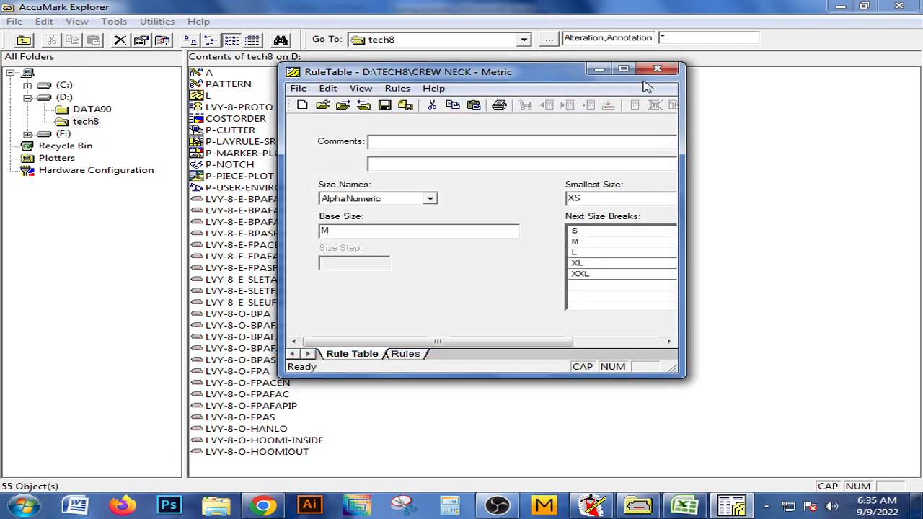
left_click(657, 68)
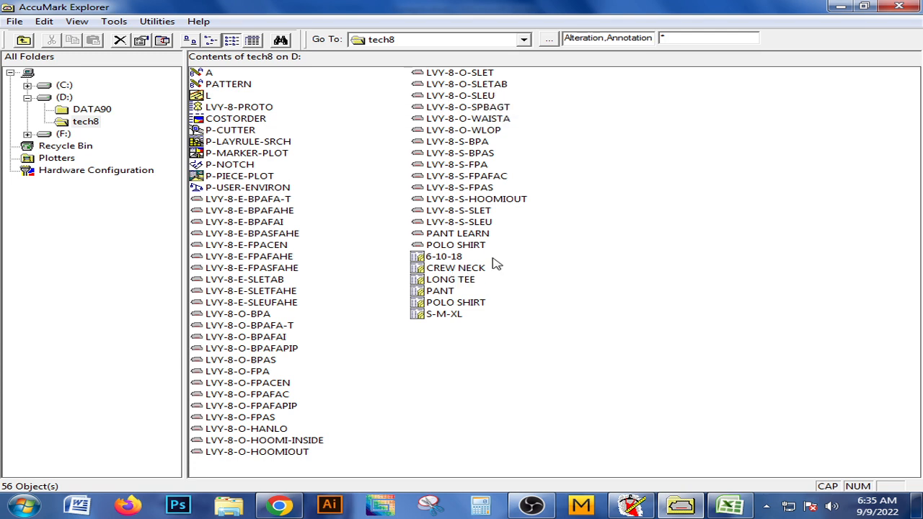
left_click(899, 7)
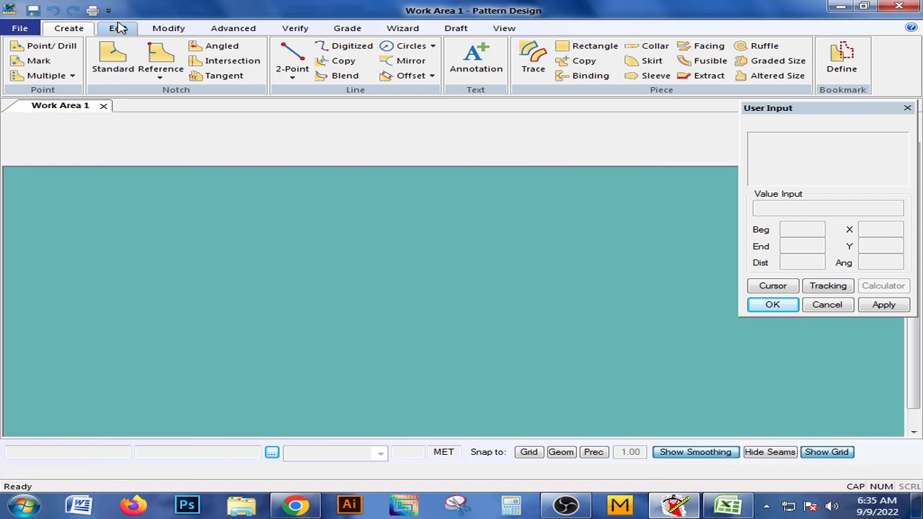
Set the rule table in the AccuMark storage path preferences to CREW NECK, keeping device D:, storage area TECH8 and notch table P-NOTCH.
left_click(119, 28)
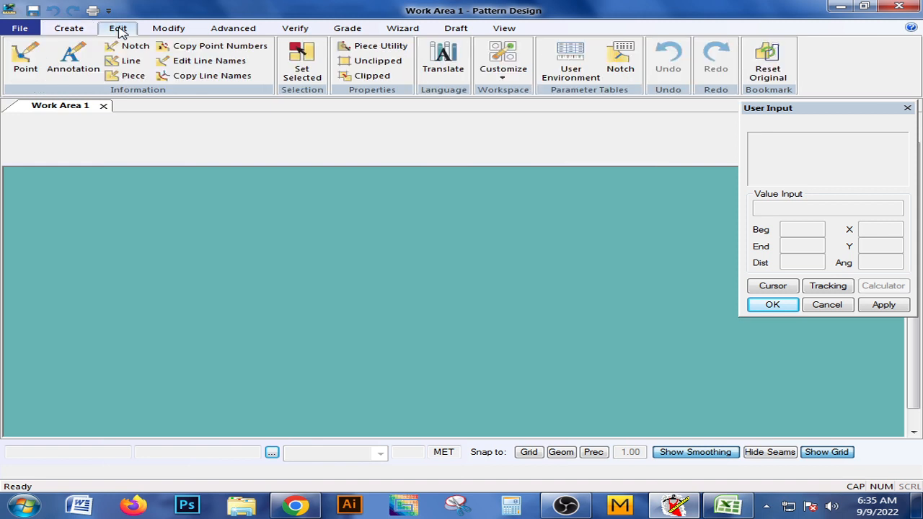
left_click(500, 81)
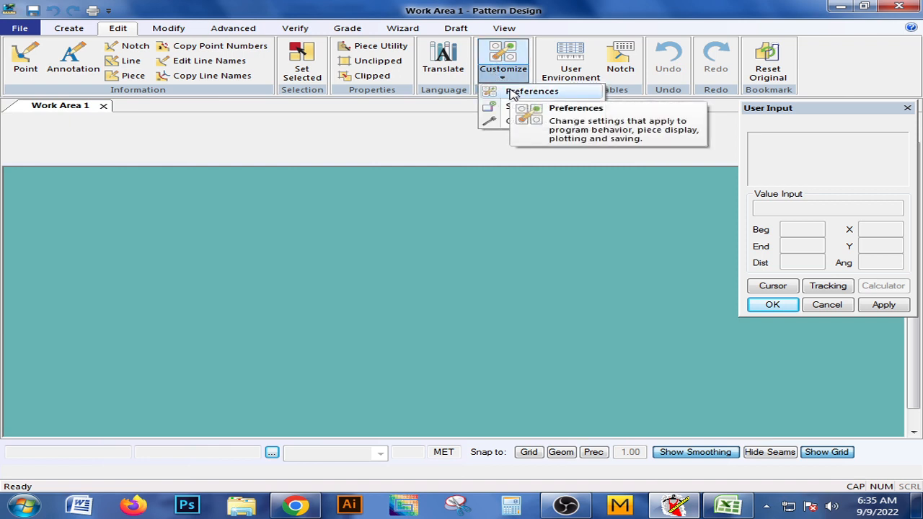
left_click(513, 92)
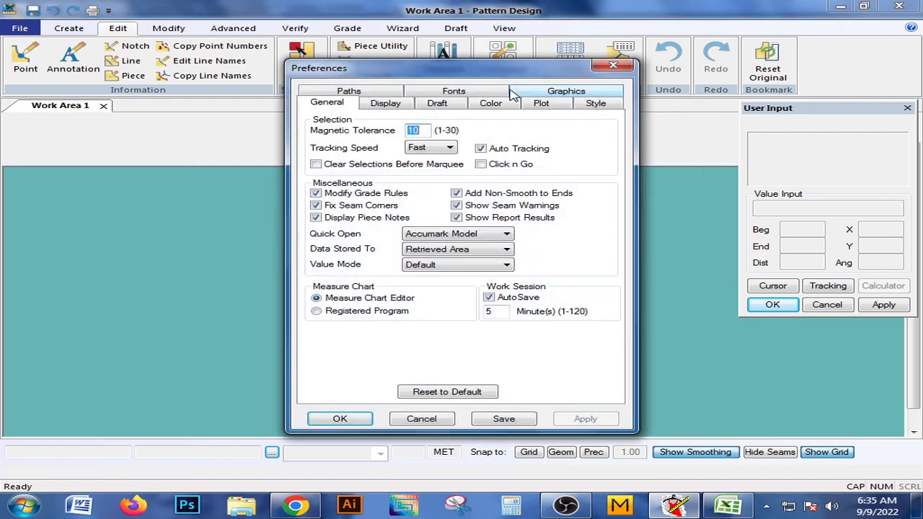
left_click(329, 96)
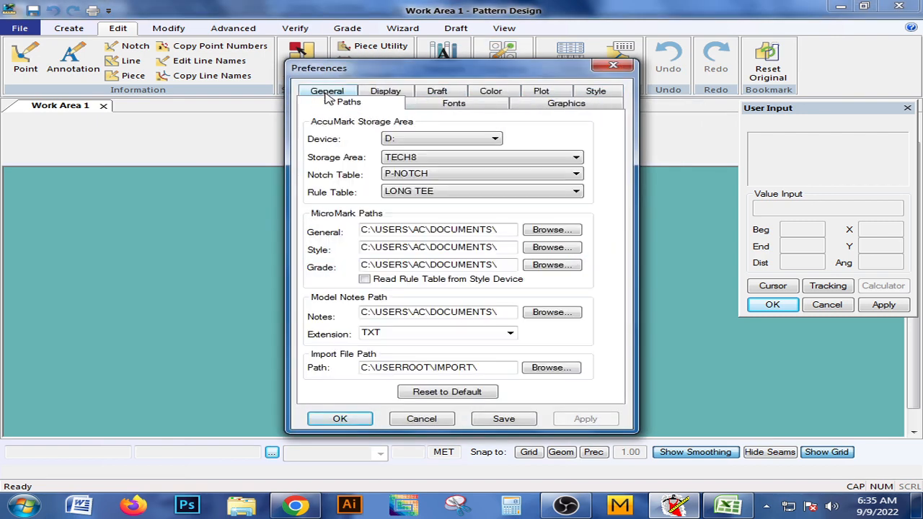
left_click(435, 142)
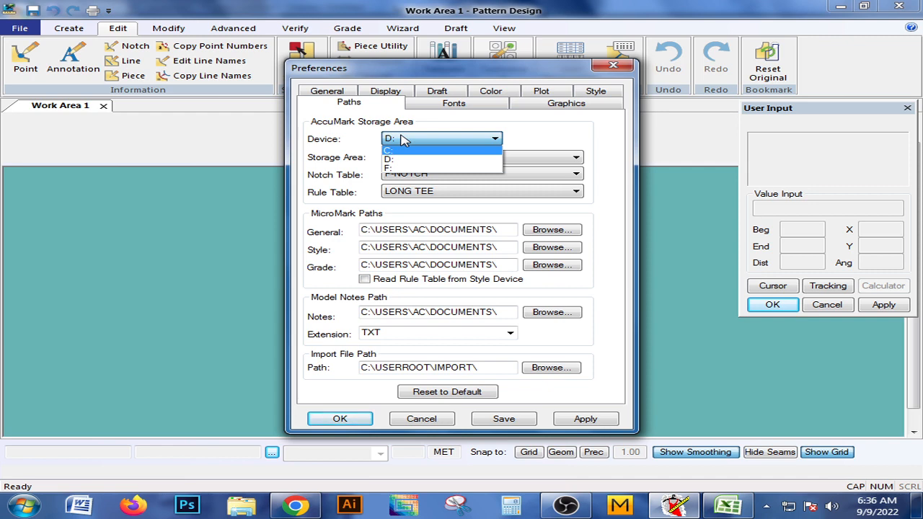
left_click(404, 139)
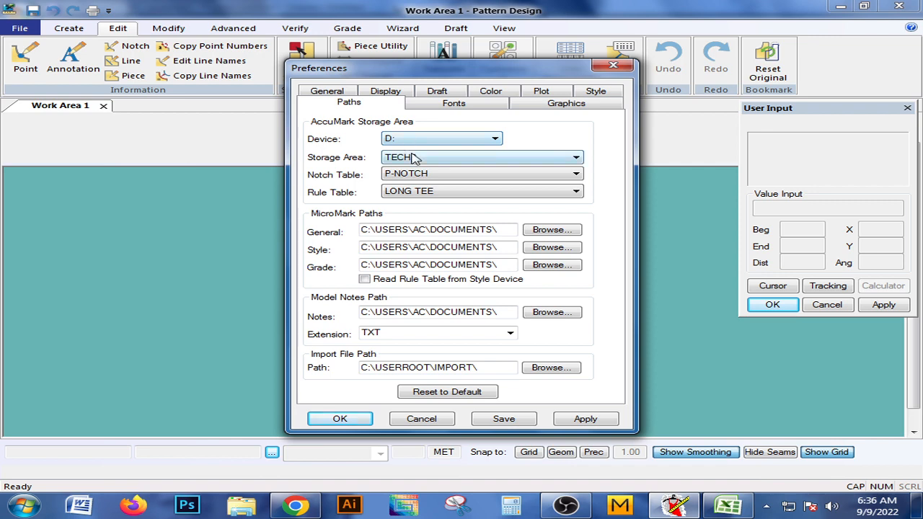
left_click(413, 193)
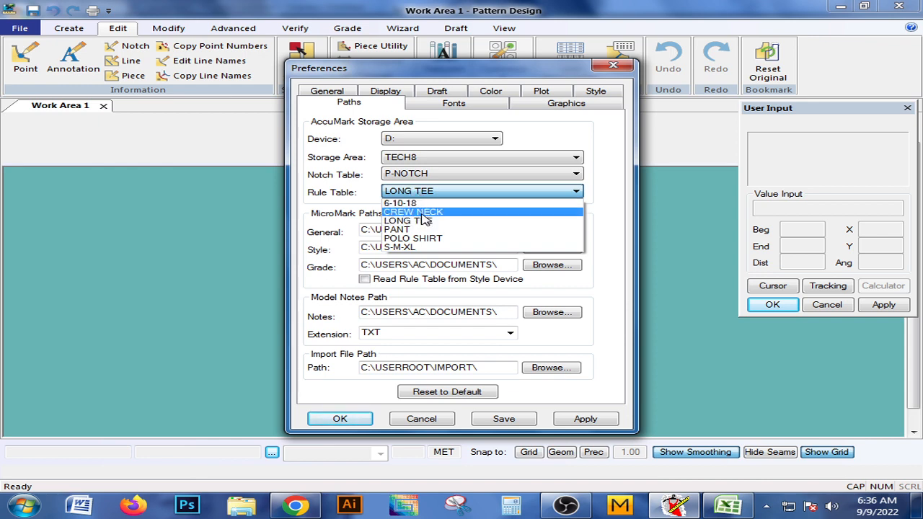
left_click(417, 213)
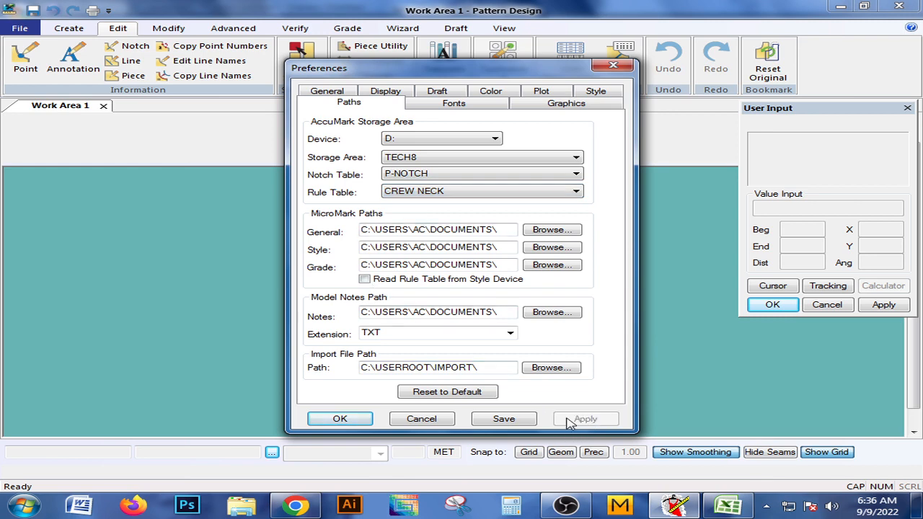
left_click(339, 419)
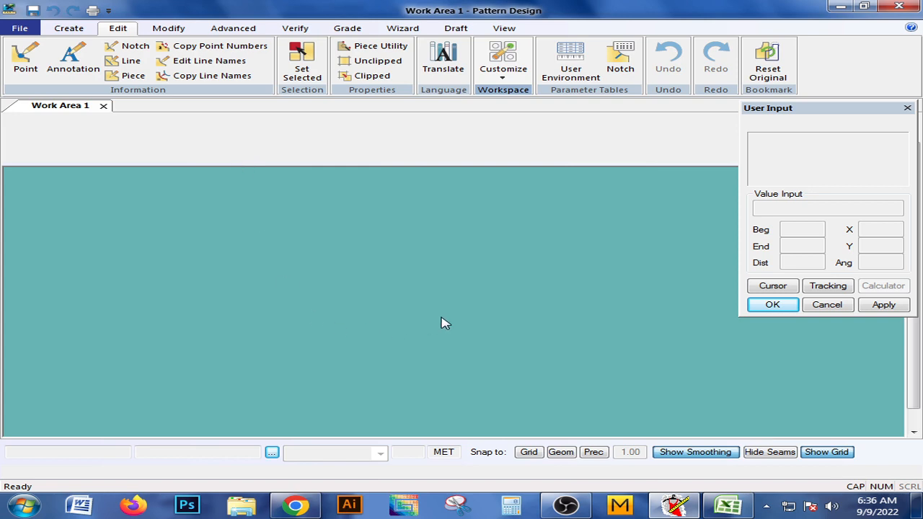
Switch to the Excel size specification and check the size M front length, back length and half chest width.
left_click(729, 504)
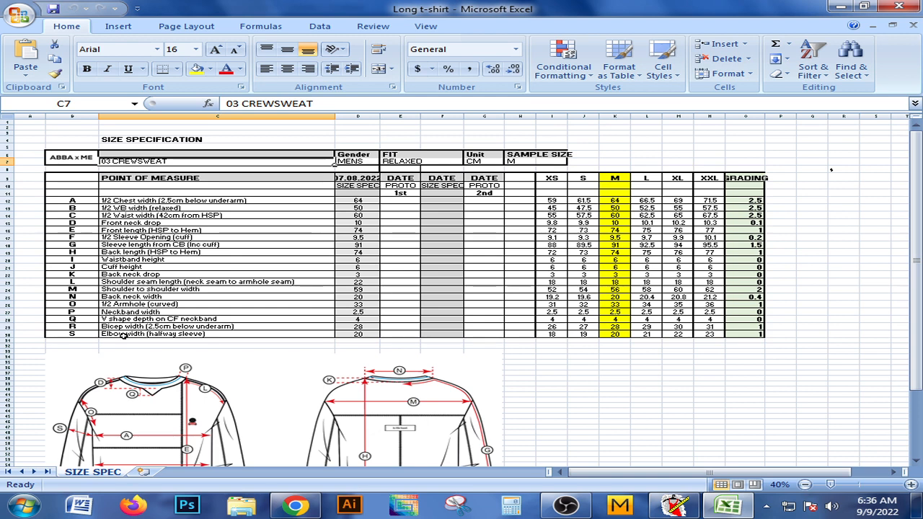
left_click(614, 230)
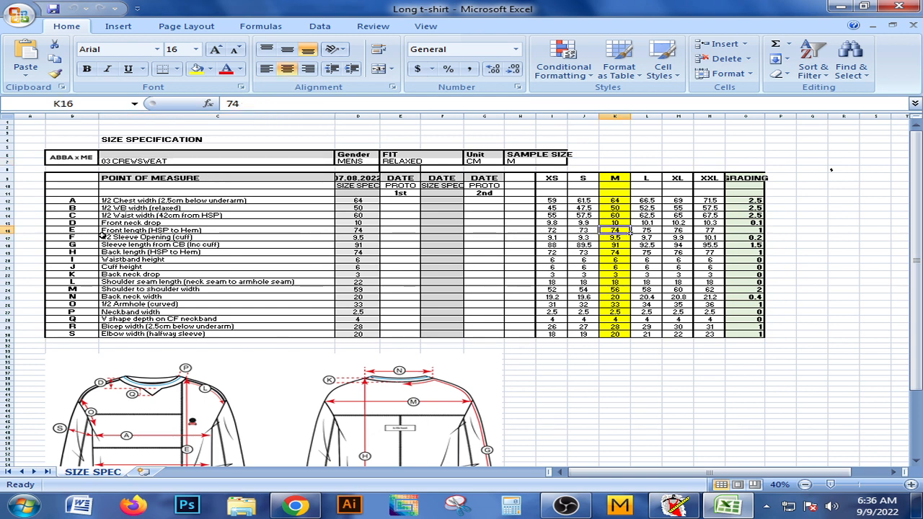
left_click(615, 252)
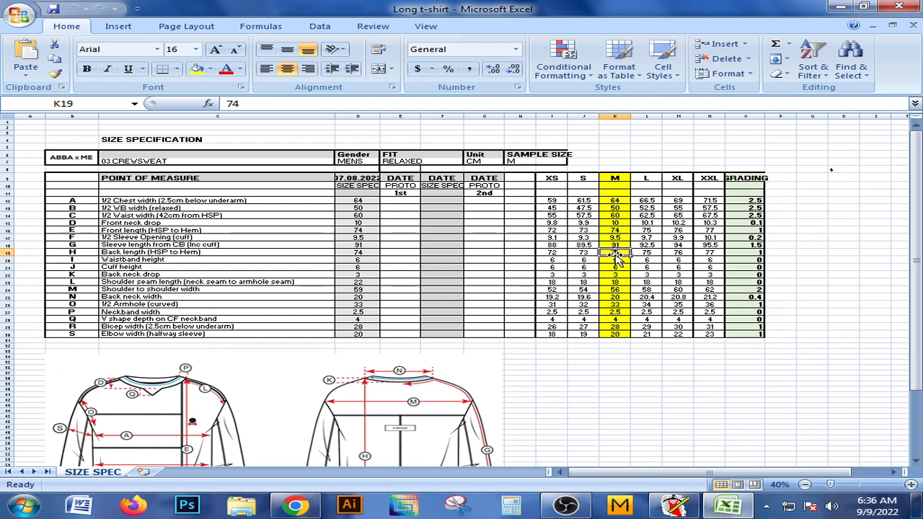
left_click(625, 230)
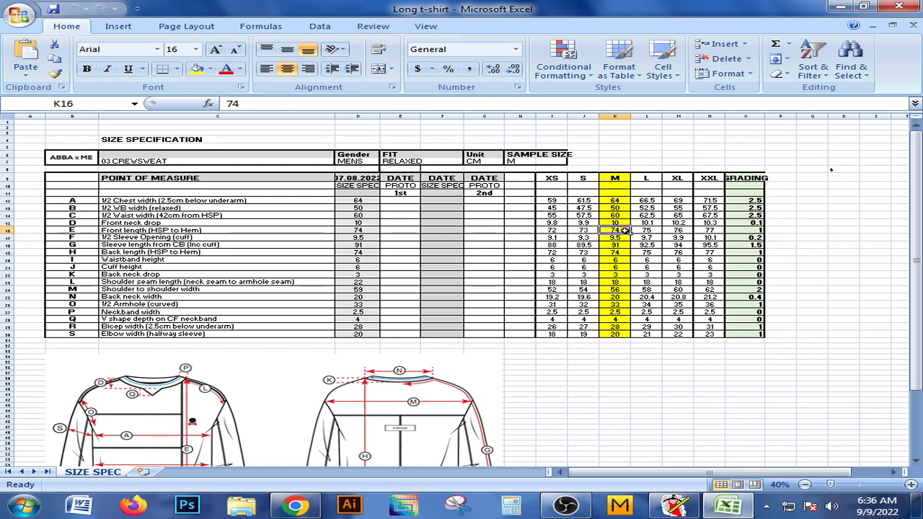
left_click(615, 253)
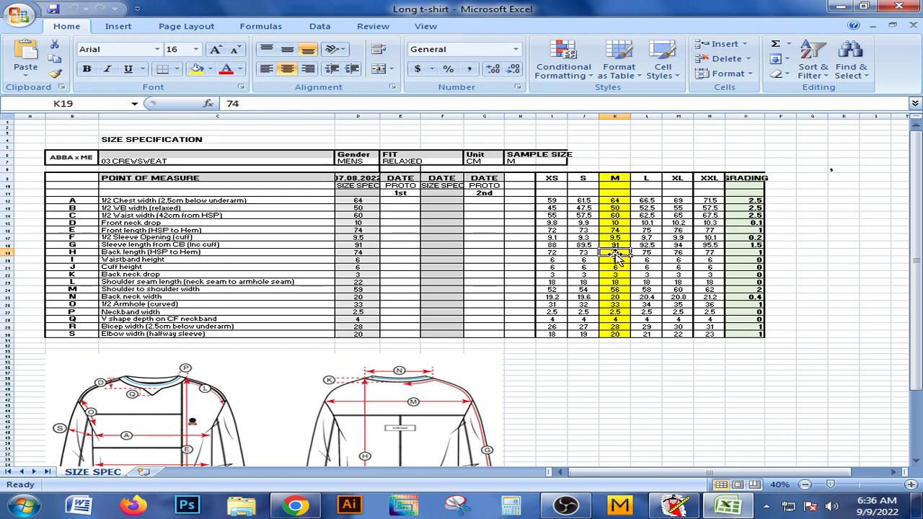
scroll(617, 256, "up", 1, "ctrl")
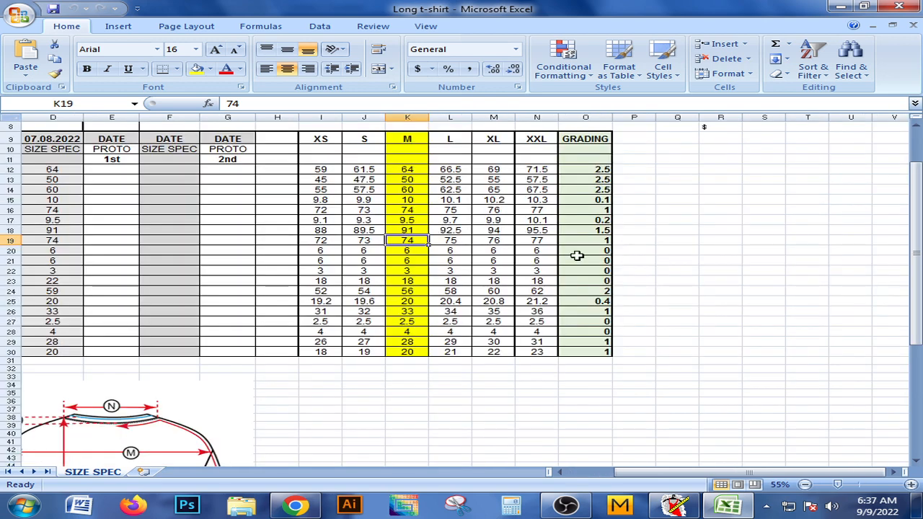
left_click(408, 210)
left_click(407, 241)
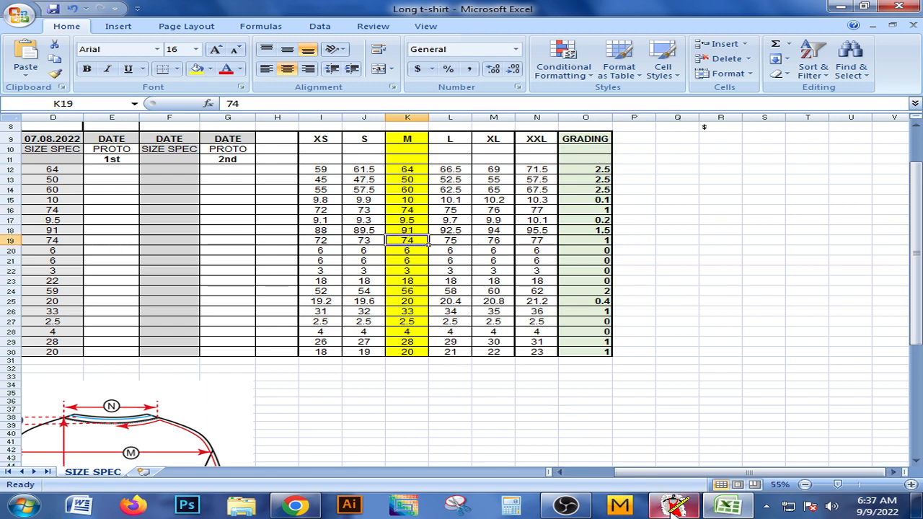
left_click(407, 172)
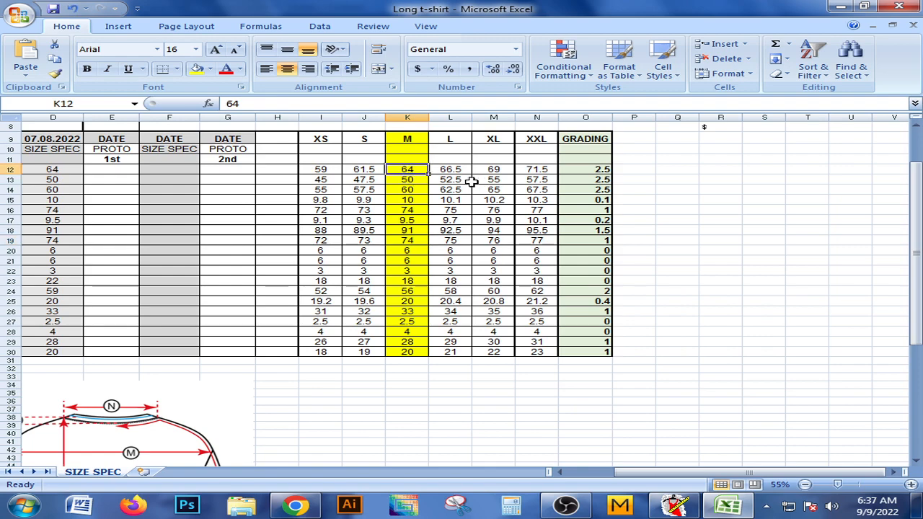
left_click_drag(670, 472, 613, 472)
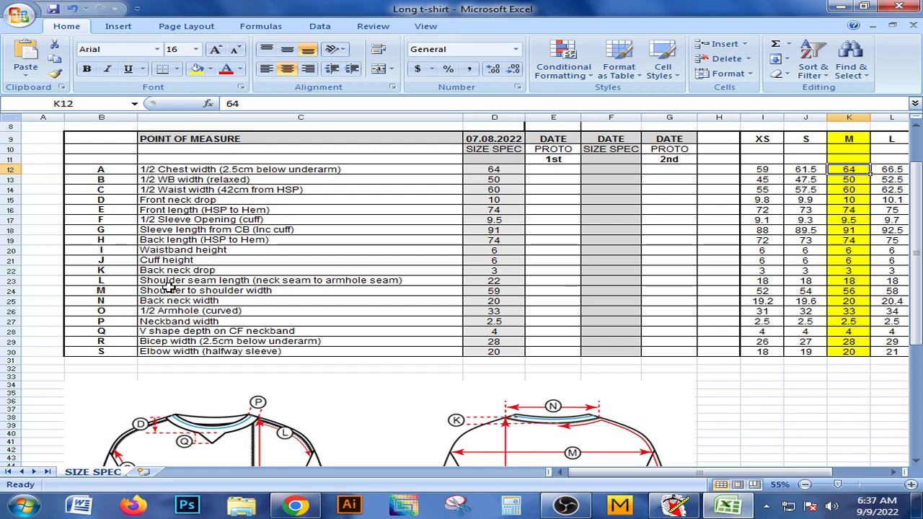
Switch back to Pattern Design and create a rectangle piece with an X distance of 74 and a Y distance of 32.
left_click(674, 505)
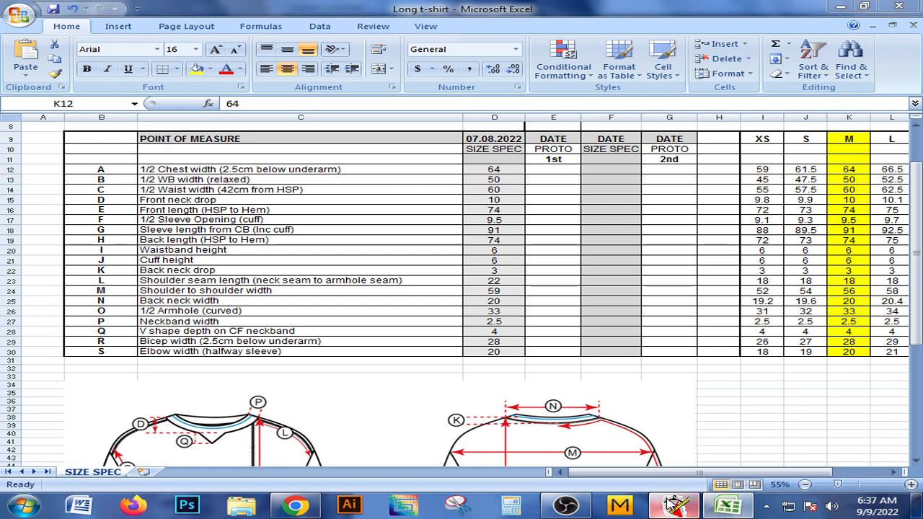
left_click(69, 28)
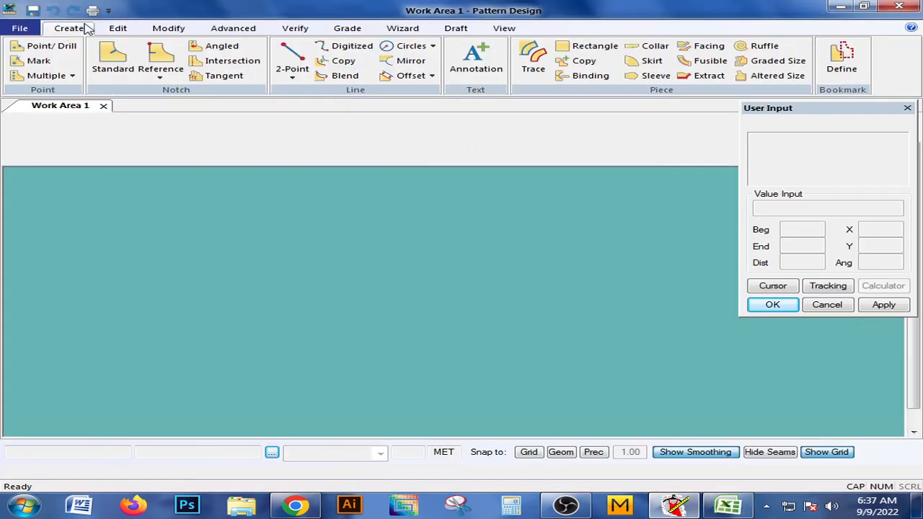
left_click(595, 46)
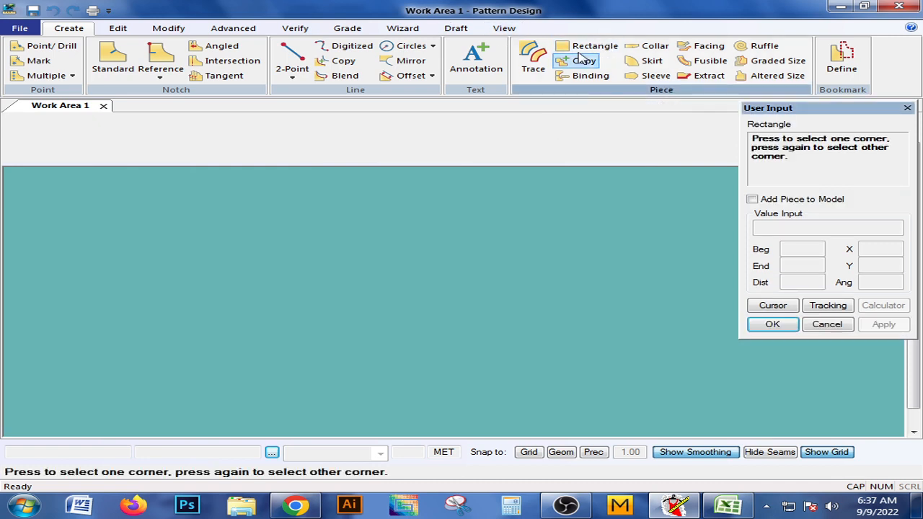
left_click(207, 257)
left_click(580, 355)
left_click(893, 247)
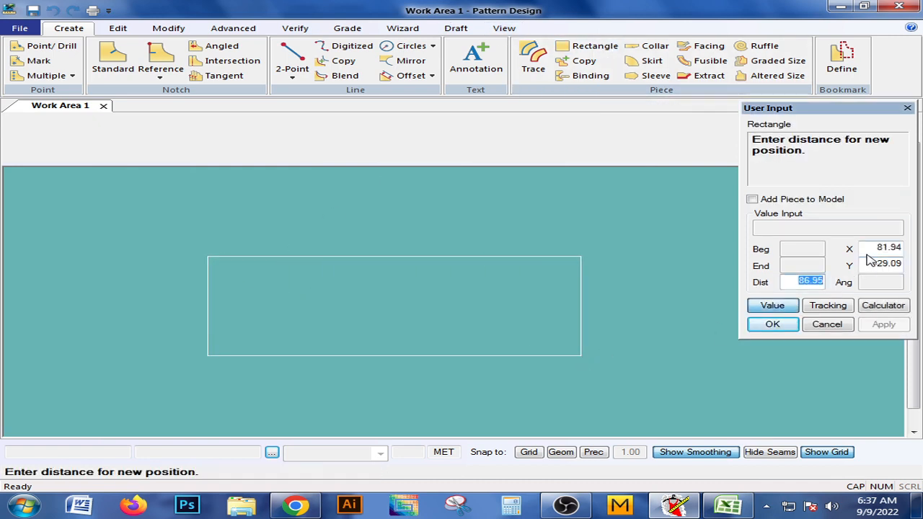
type("74")
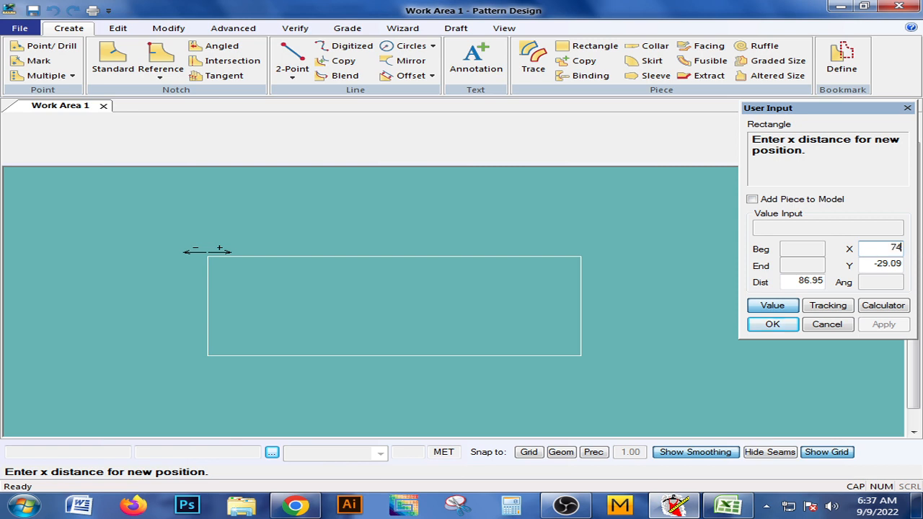
left_click(880, 264)
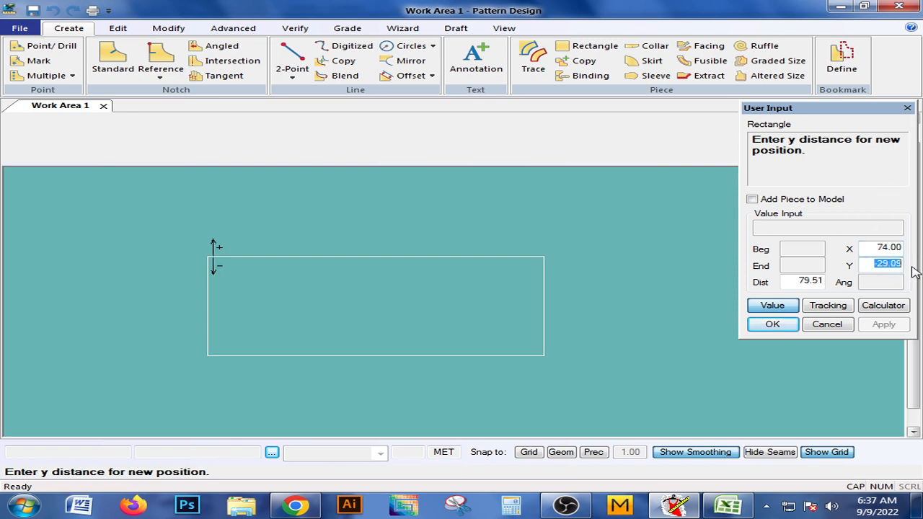
type("32")
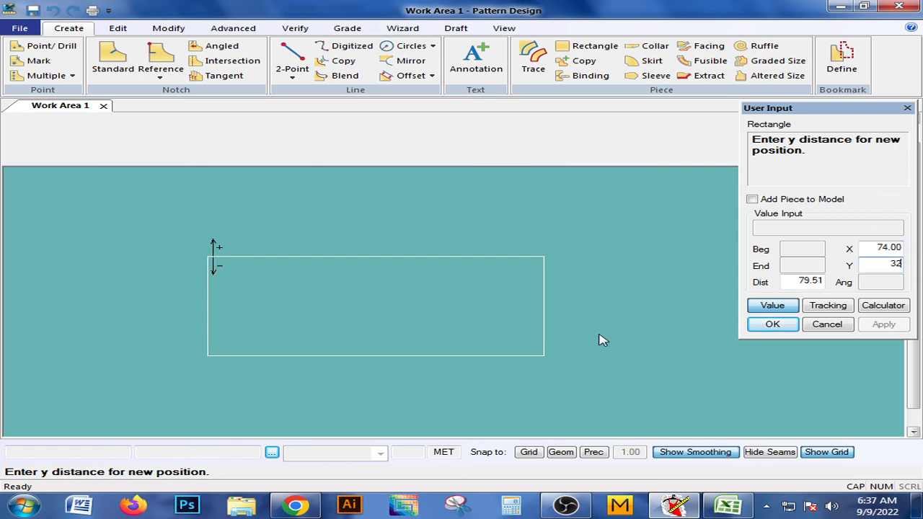
left_click(770, 324)
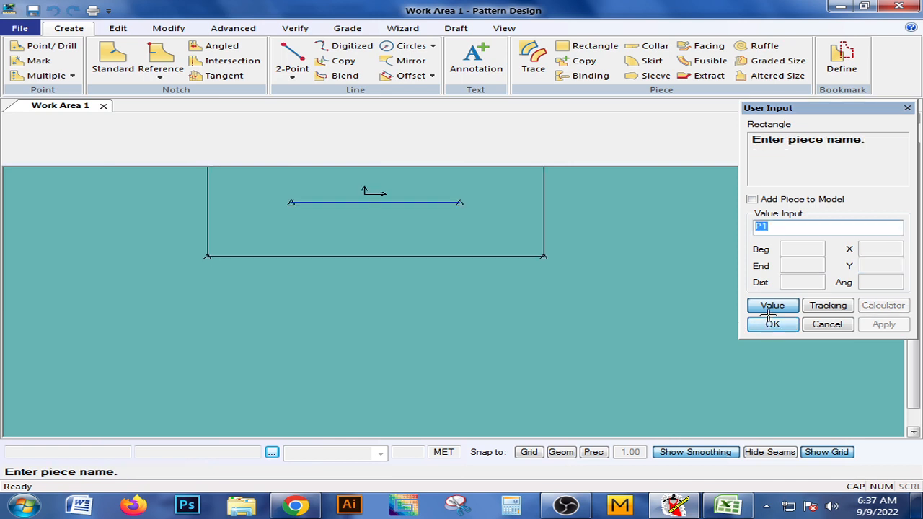
Name the new rectangle piece CREW NECK and finish the Rectangle command.
left_click(778, 230)
key("BackSpace")
key("BackSpace")
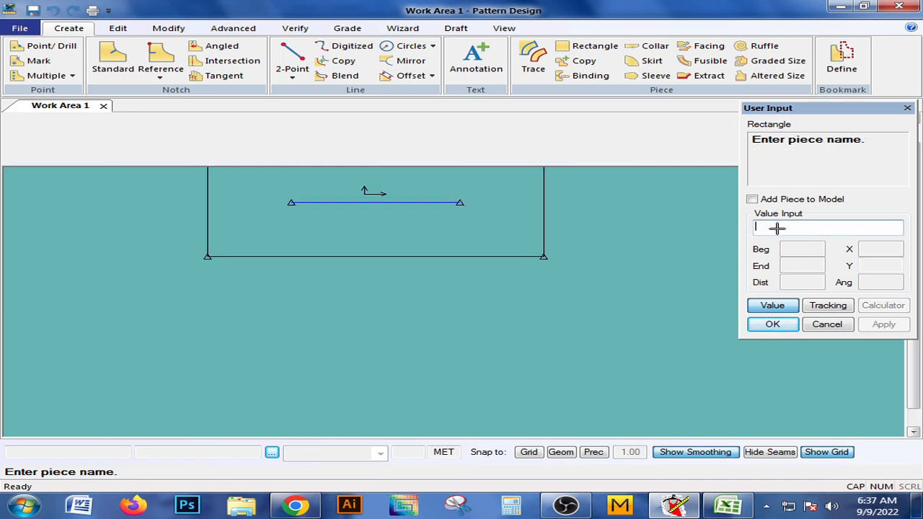
type("CREW")
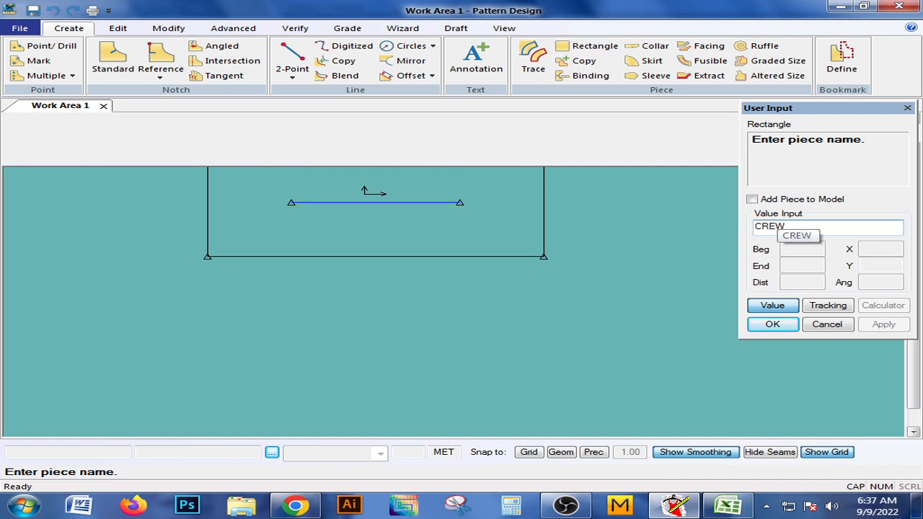
type(" NECK")
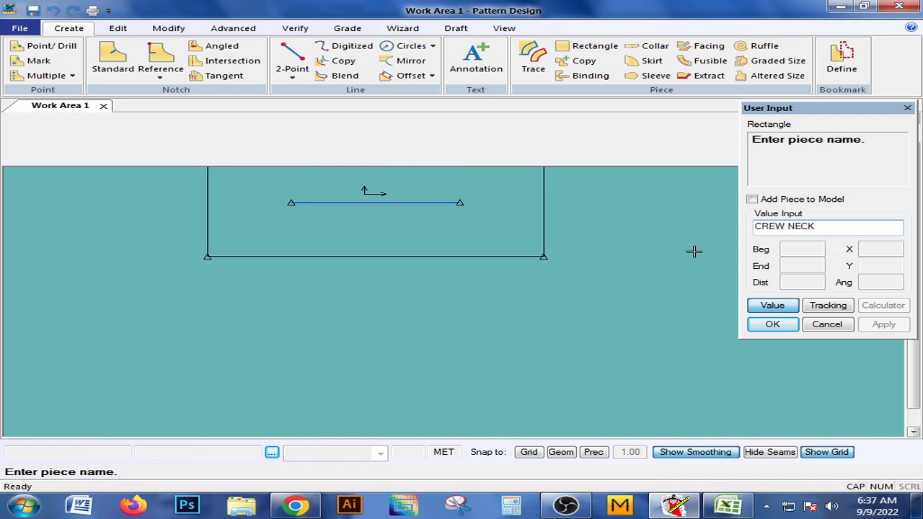
left_click(768, 322)
right_click(474, 286)
left_click(473, 282)
right_click(473, 282)
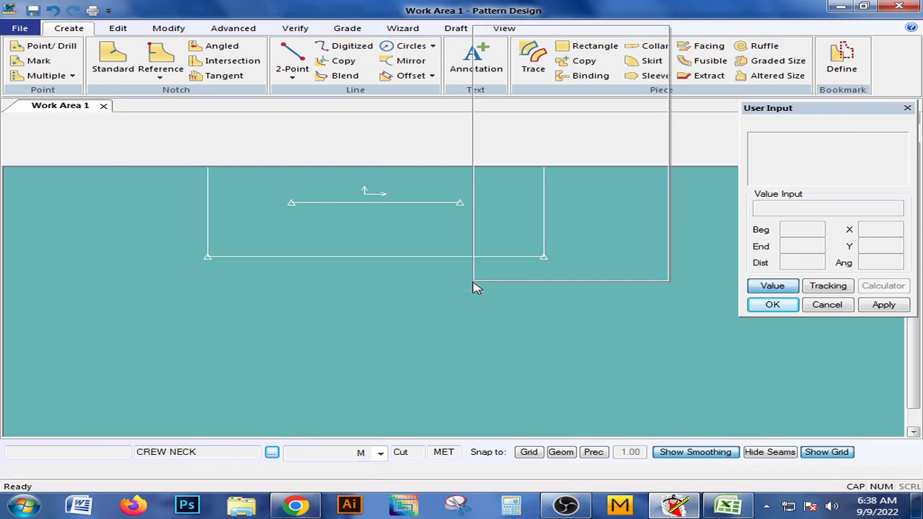
Move the CREW NECK piece down so the whole rectangle sits in the middle of the work area.
left_click_drag(367, 243, 396, 292)
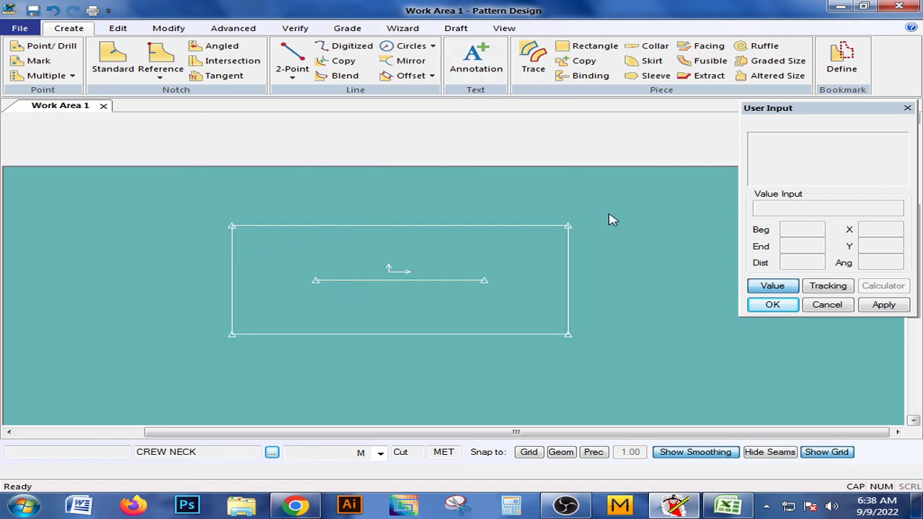
left_click_drag(399, 310, 408, 306)
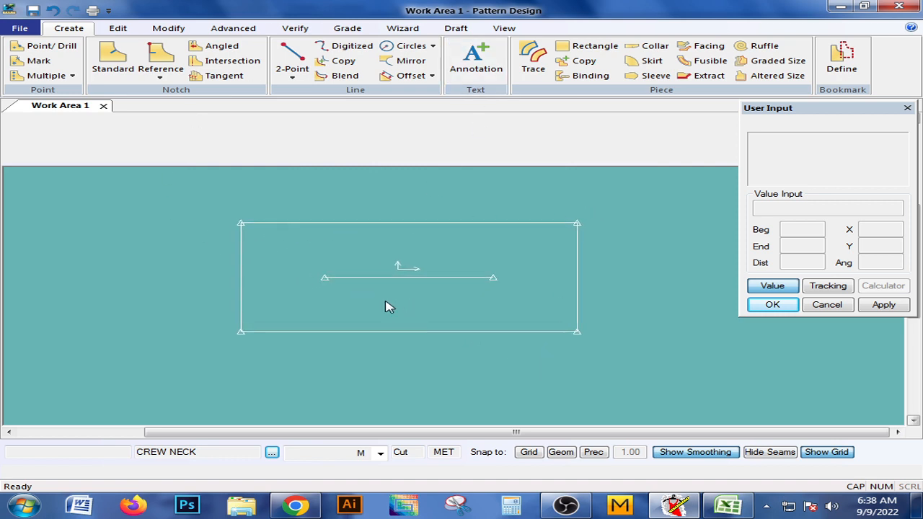
mouse_move(382, 294)
middle_mouse_down()
mouse_move(388, 302)
mouse_move(368, 301)
middle_mouse_up()
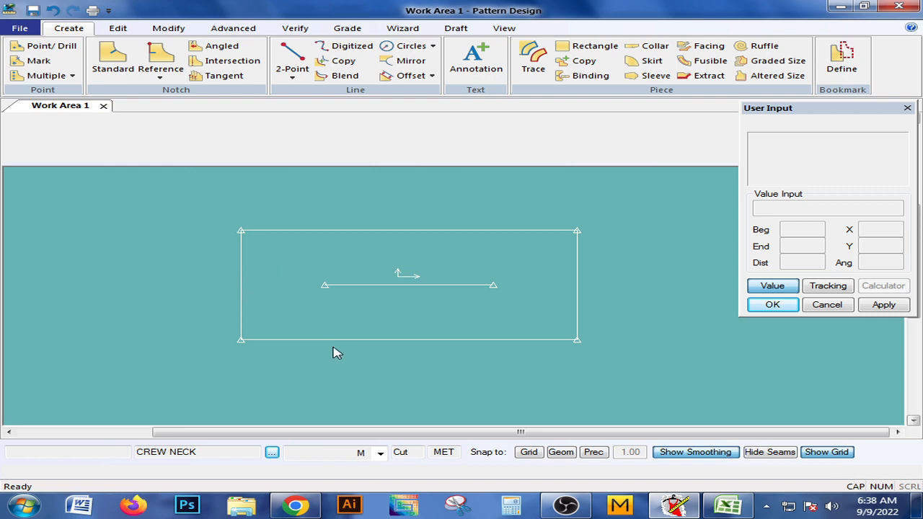
Review the points of measure and garment sketches in the Excel size specification, and return to Pattern Design.
left_click(728, 505)
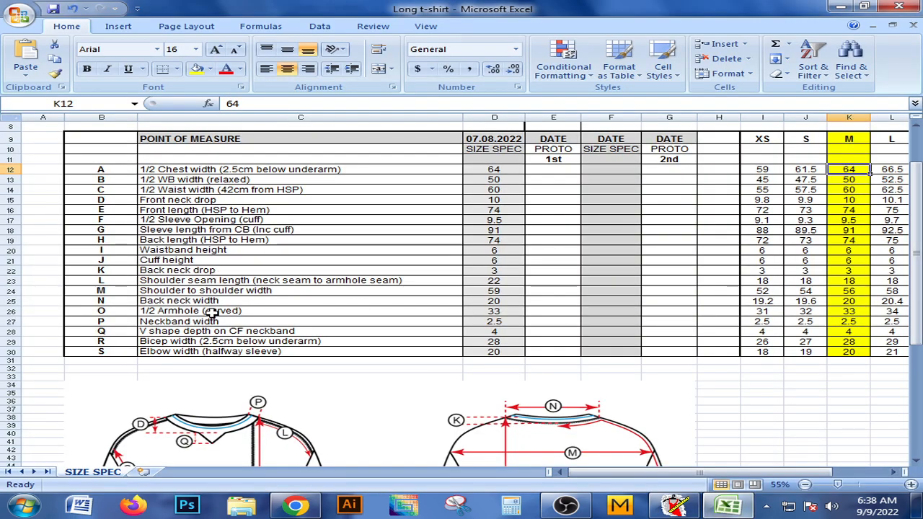
scroll(217, 315, "down", 2)
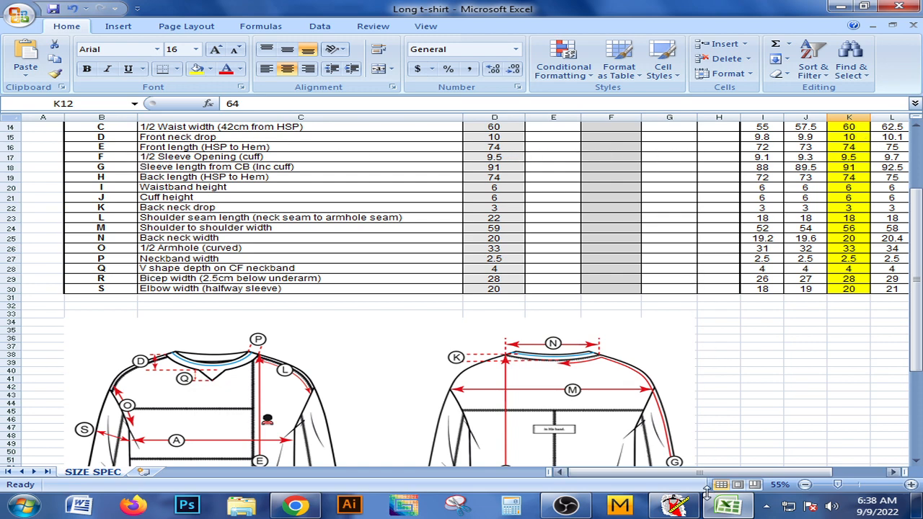
left_click(675, 505)
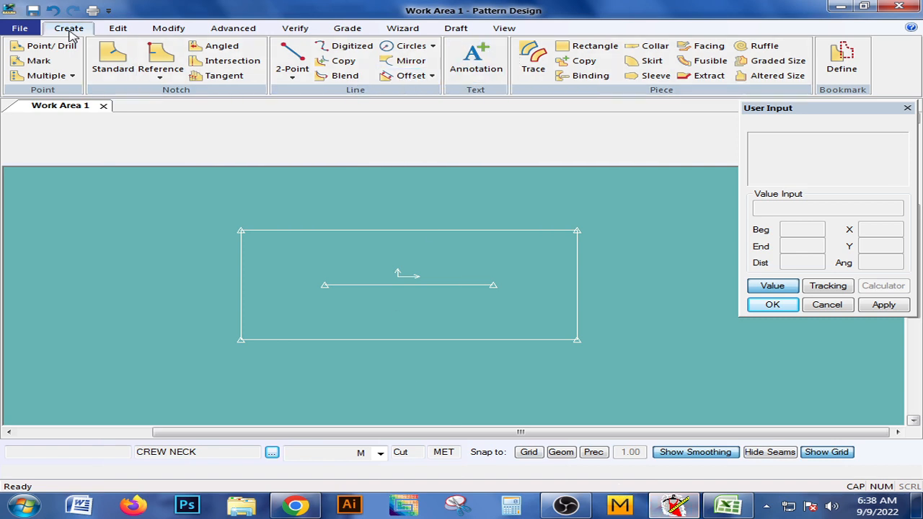
Offset the CREW NECK rectangle's left edge by a distance of -10 and finish the Offset command.
left_click(403, 77)
left_click(244, 272)
right_click(243, 274)
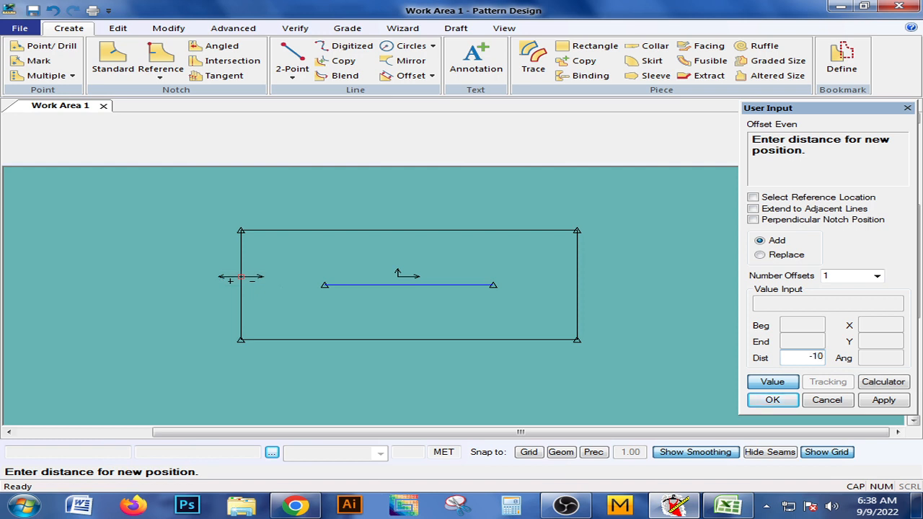
key("Return")
right_click(281, 289)
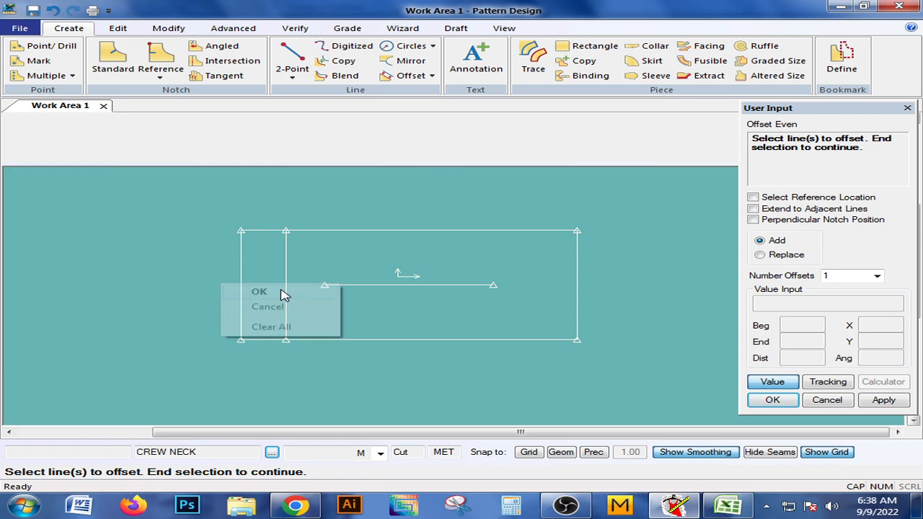
left_click(282, 292)
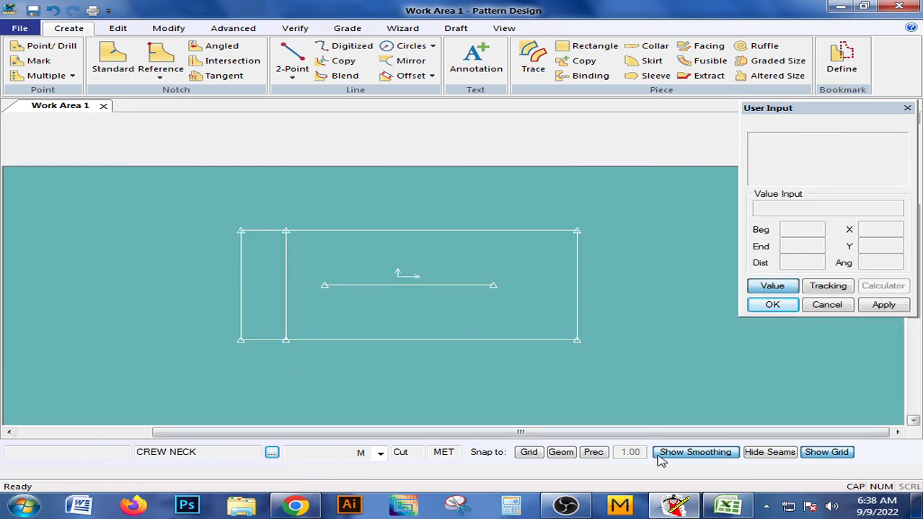
Check the Excel size specification, return to Pattern Design and offset the rectangle's left edge by a distance of -3.
left_click(711, 508)
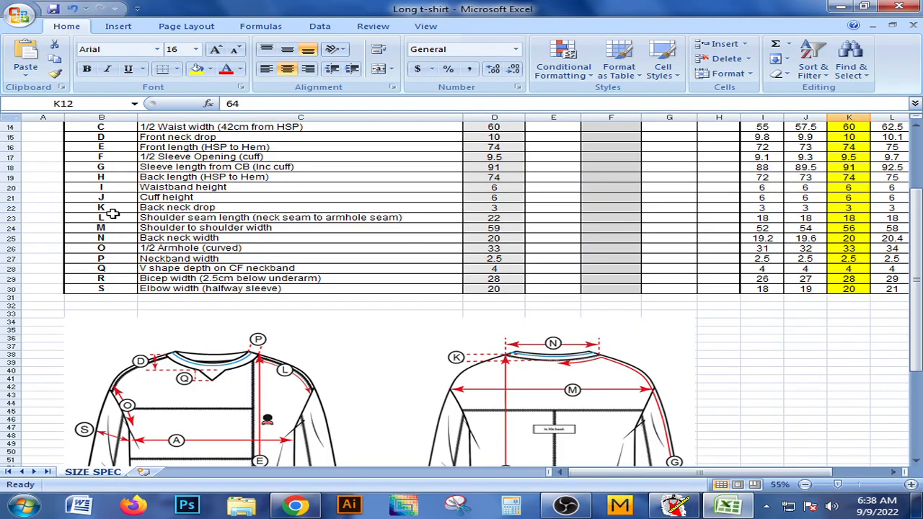
left_click(676, 508)
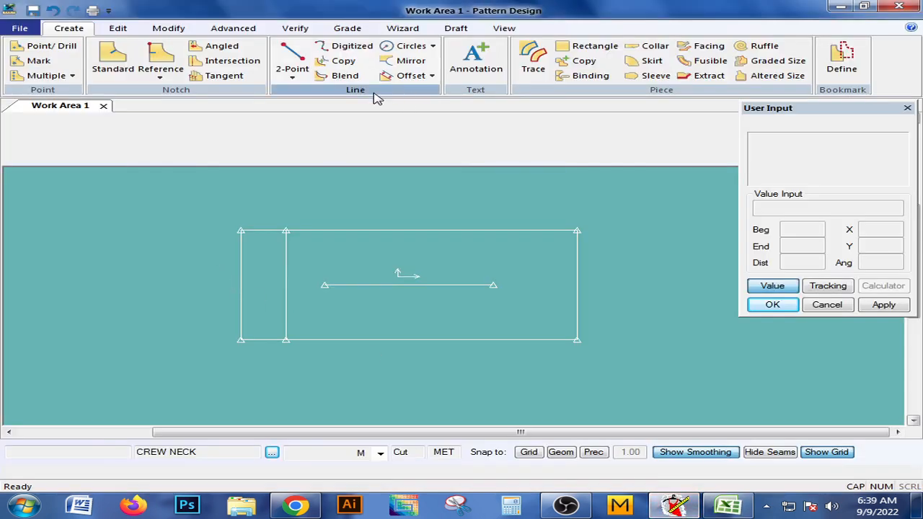
left_click(394, 77)
left_click(241, 296)
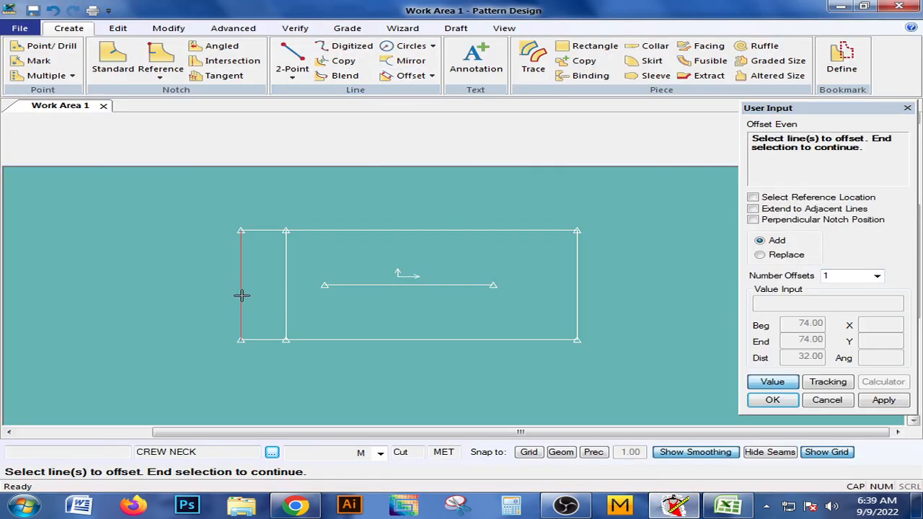
right_click(241, 295)
left_click(257, 310)
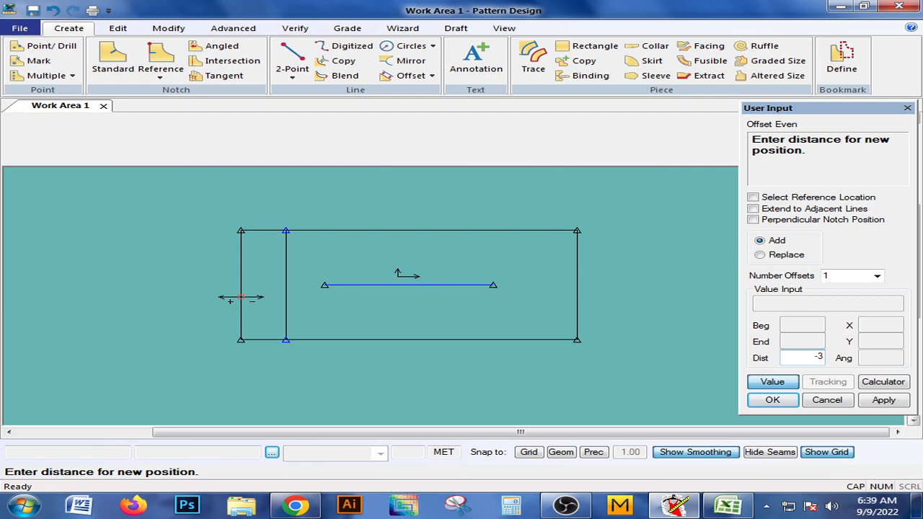
key("Return")
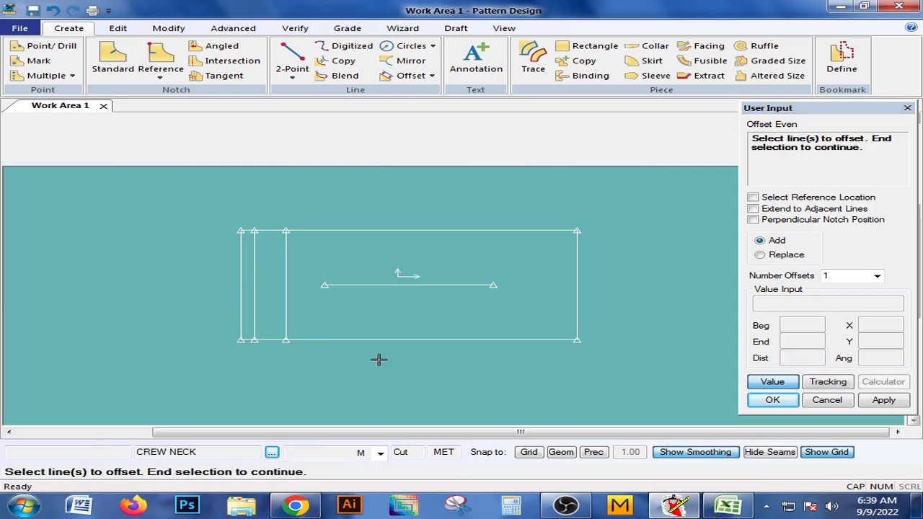
Consult the neck measurements in Excel, return to Pattern Design and offset the rectangle's lower edge by -10.
left_click(728, 504)
scroll(484, 385, "down", 1)
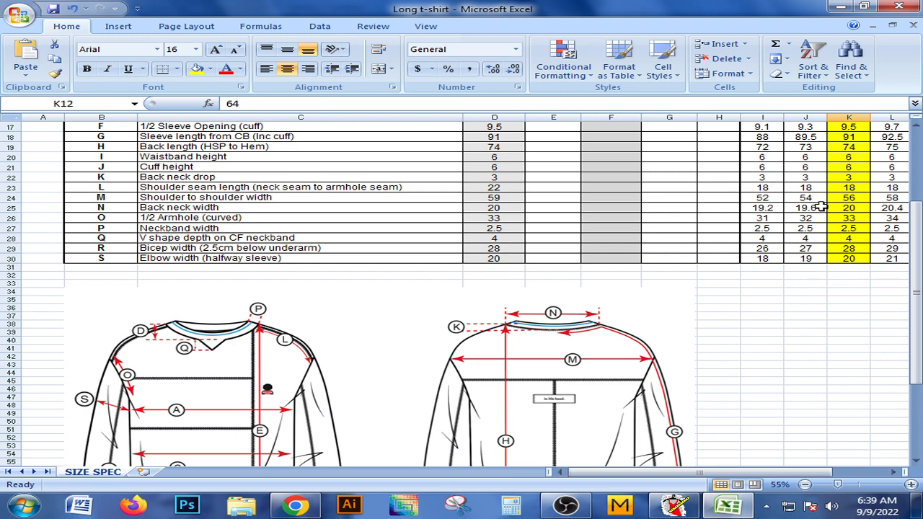
left_click(674, 505)
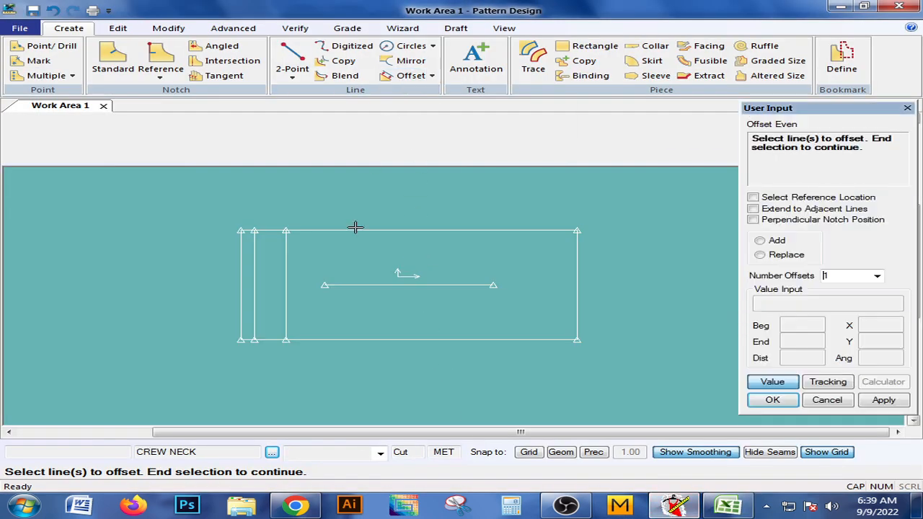
left_click(299, 340)
right_click(301, 342)
left_click(302, 344)
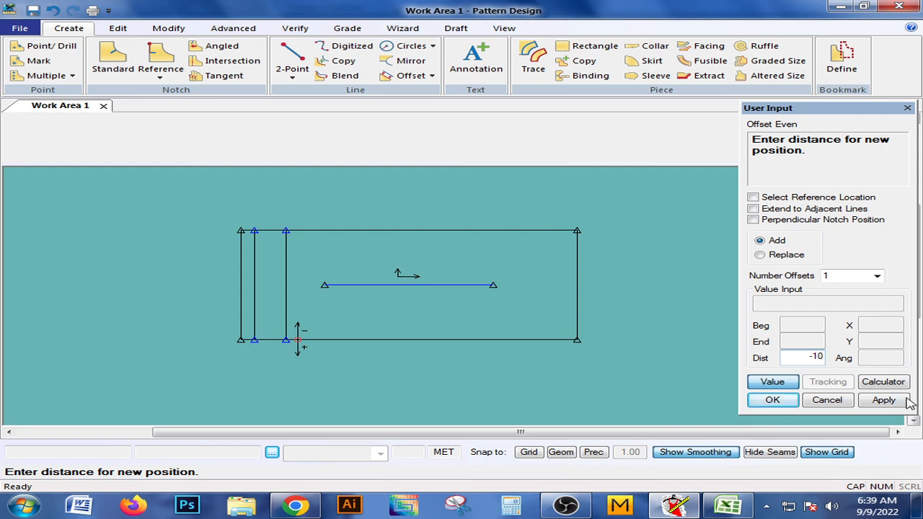
left_click(865, 404)
left_click(772, 401)
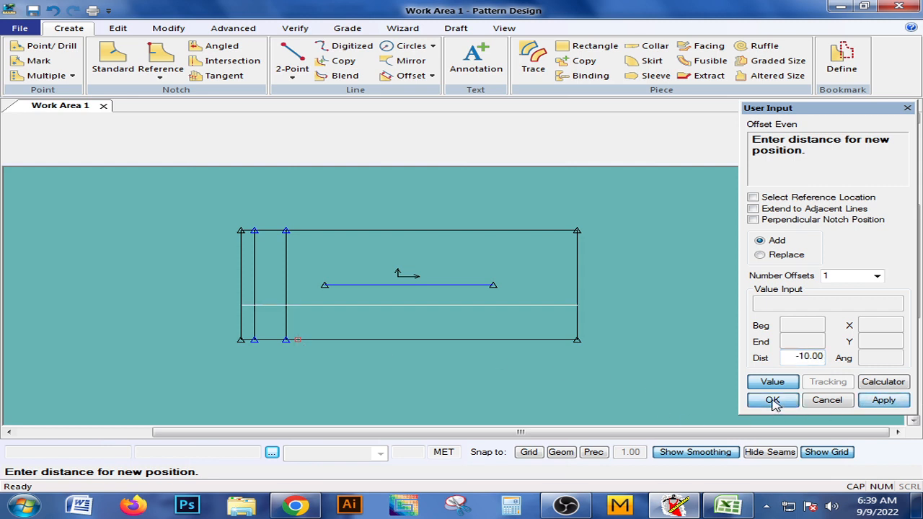
right_click(364, 302)
left_click(345, 304)
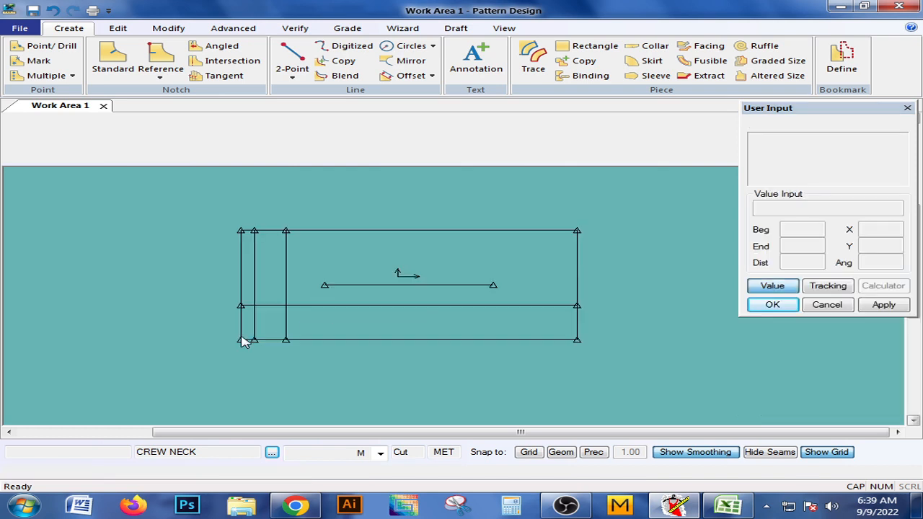
Check the shoulder measurements in Excel, return to Pattern Design and offset the inner horizontal line upward toward the rectangle's upper edge.
left_click_drag(343, 312, 334, 323)
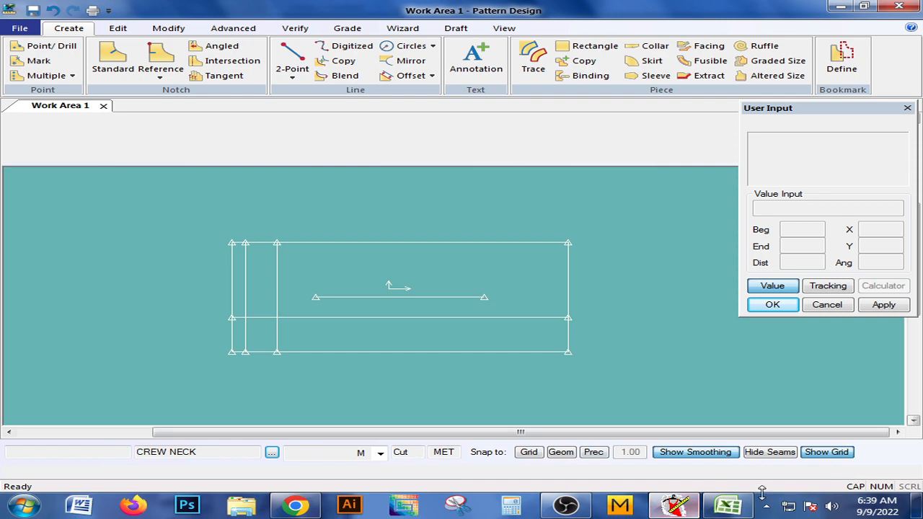
left_click(728, 505)
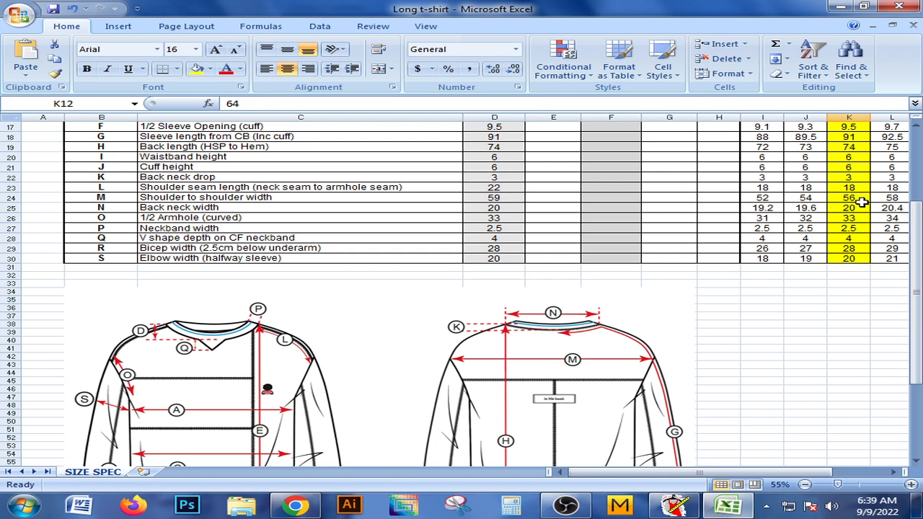
scroll(861, 203, "up", 1)
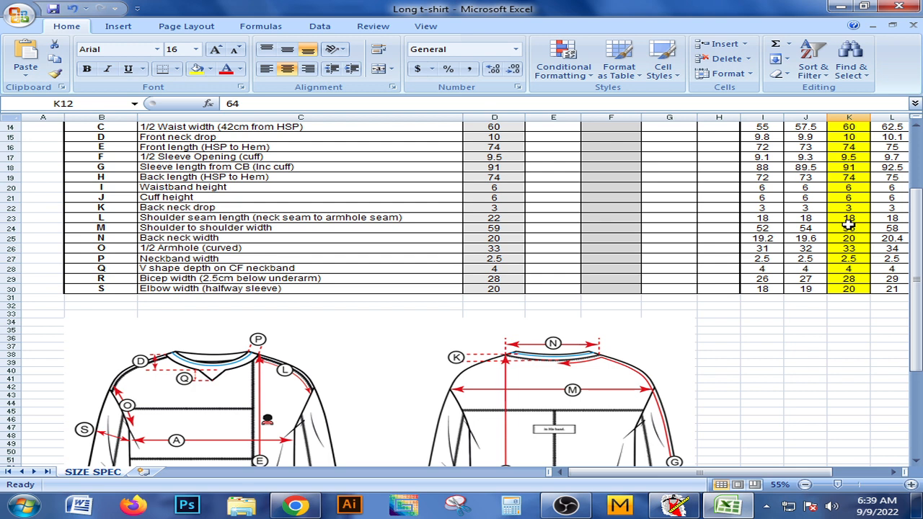
left_click(609, 440)
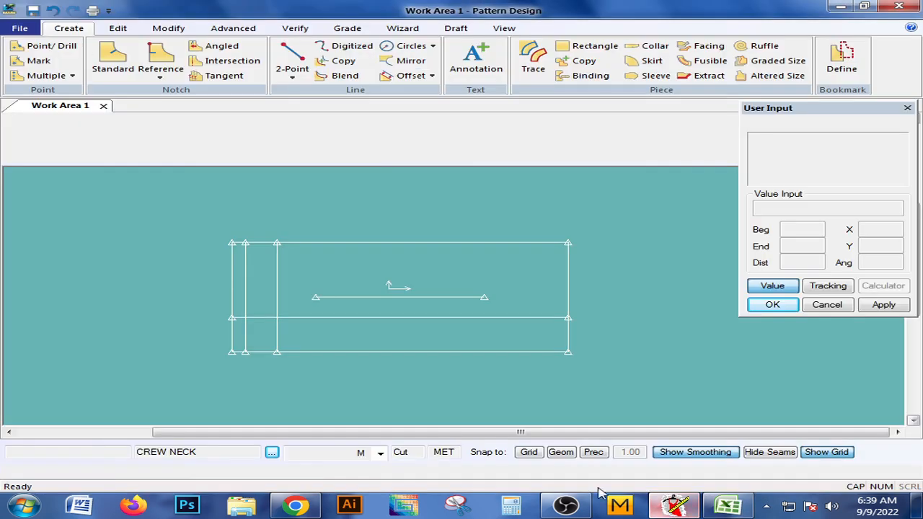
left_click(413, 75)
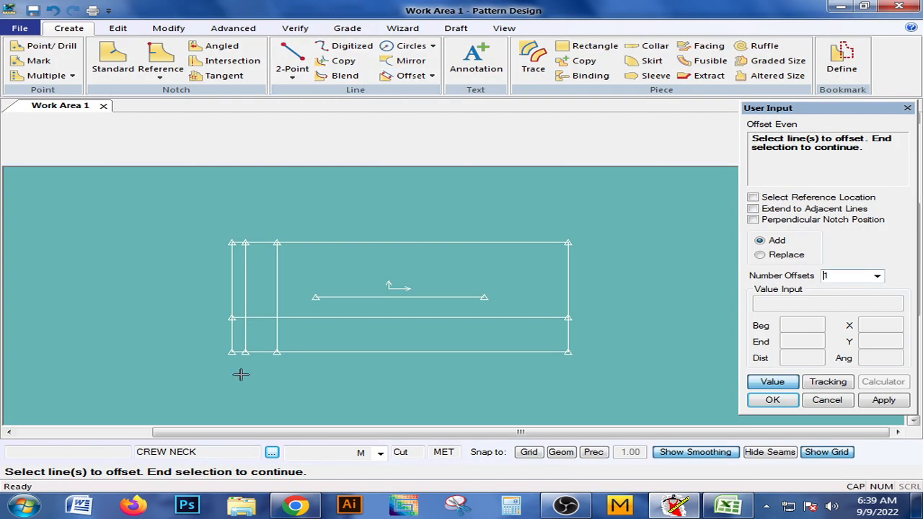
left_click(264, 319)
right_click(264, 319)
left_click(265, 327)
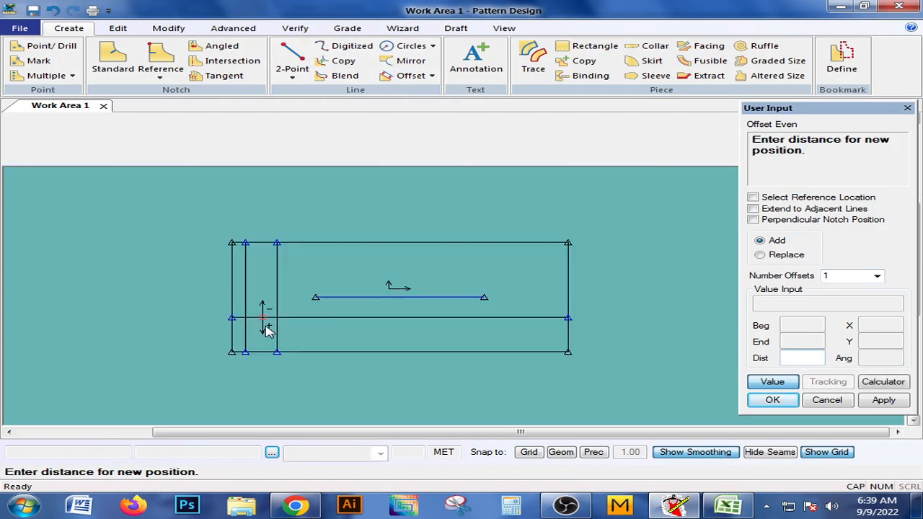
key("Return")
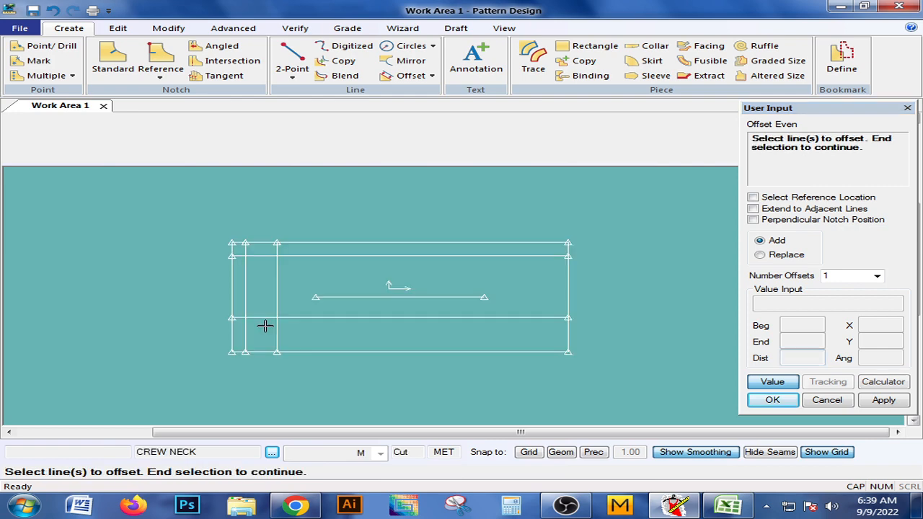
right_click(261, 296)
left_click(264, 301)
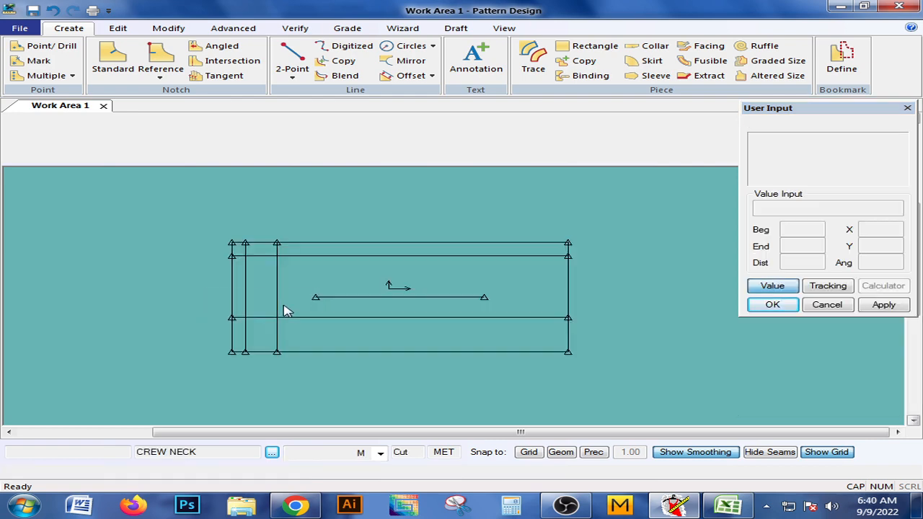
Review the garment sketches in Excel, return to Pattern Design and offset the rectangle's left edge by -3.5.
left_click(675, 507)
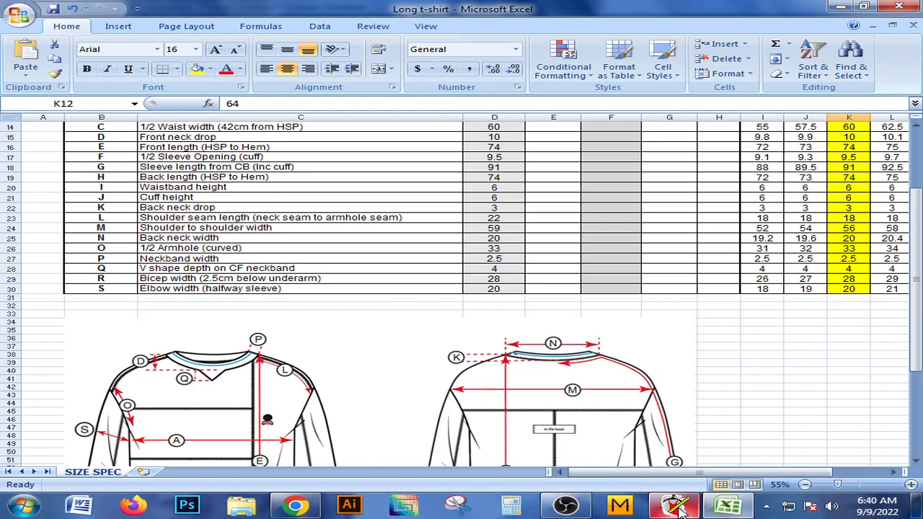
scroll(443, 350, "down", 3)
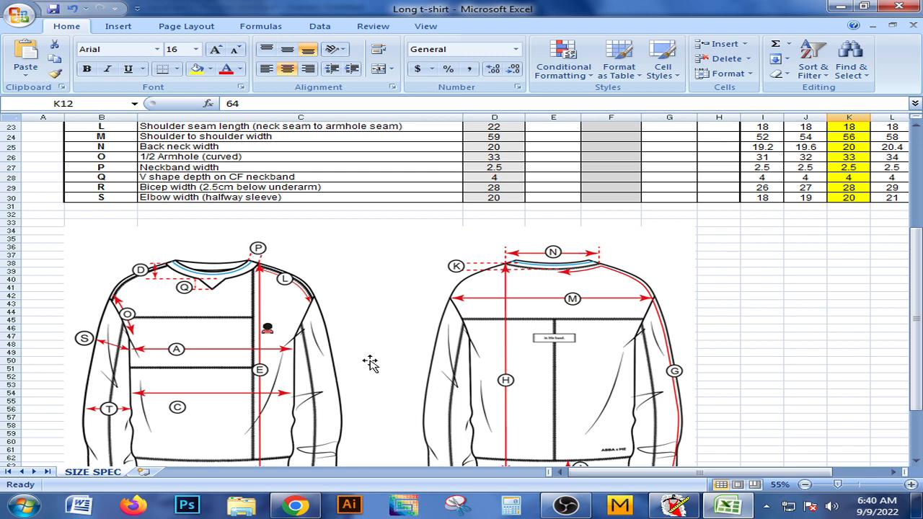
left_click(676, 507)
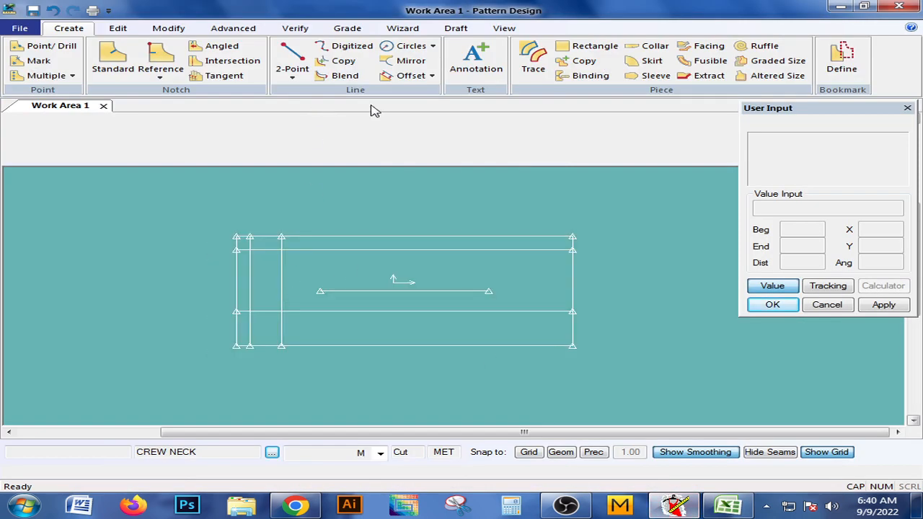
left_click(408, 75)
left_click(236, 264)
right_click(236, 267)
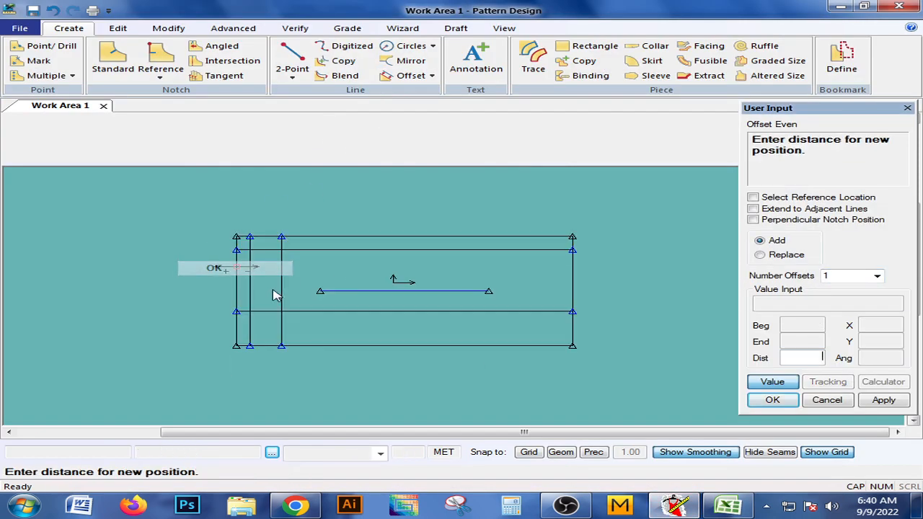
type("-3.")
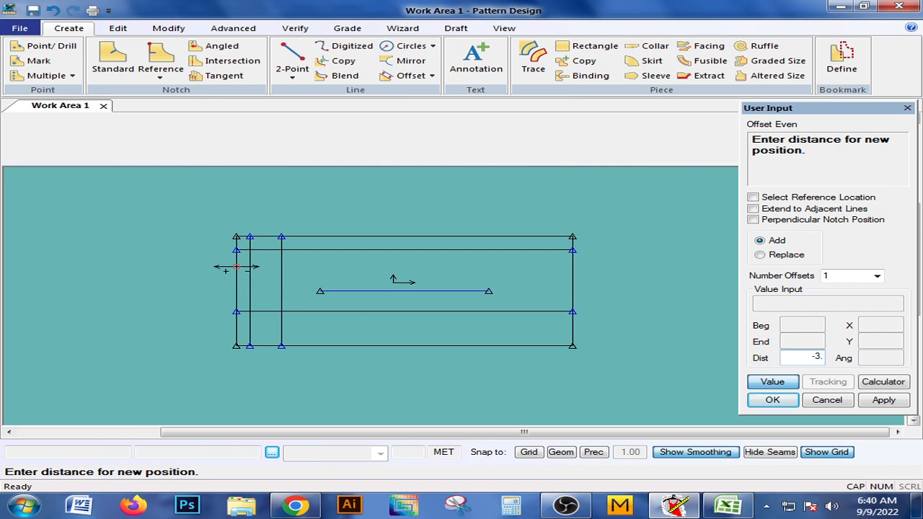
type("5")
key("Return")
right_click(278, 293)
left_click(277, 296)
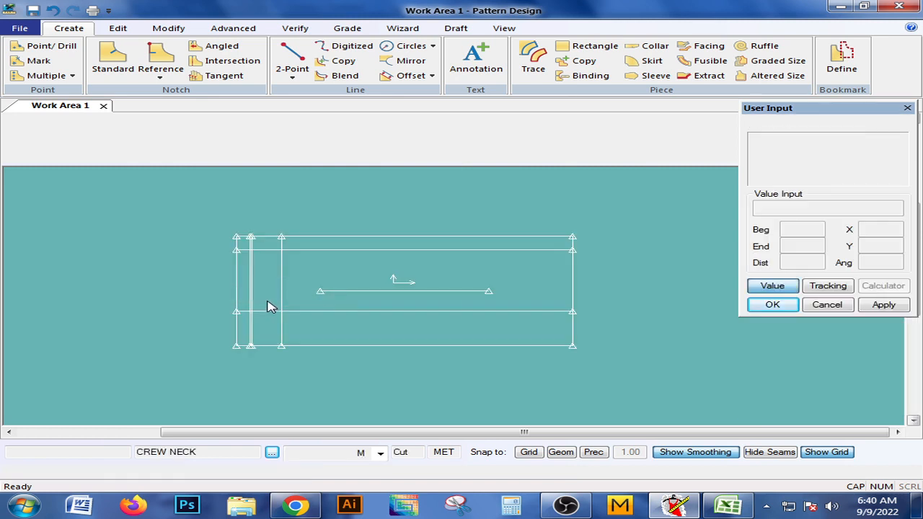
Inspect the two closely spaced vertical lines near the piece's left edge and compare them with the garment sketches in Excel.
middle_click_drag(267, 306, 261, 302)
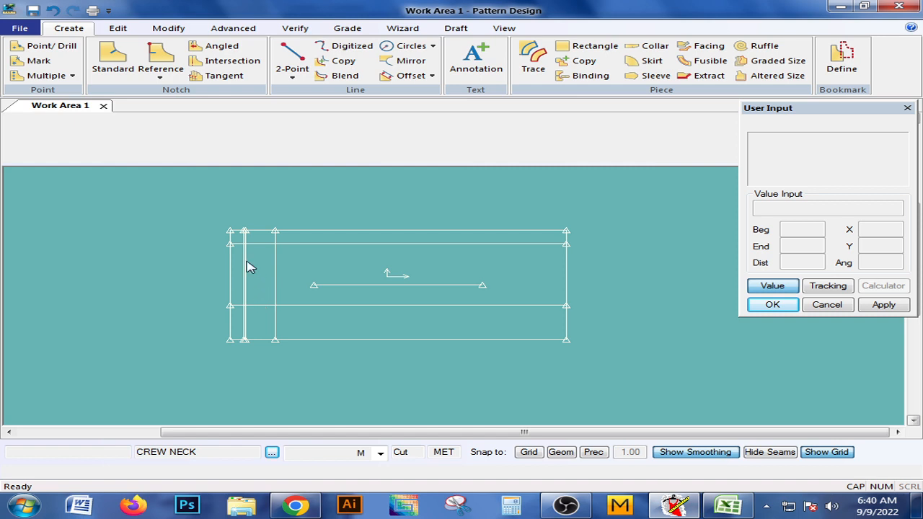
scroll(249, 264, "up", 5)
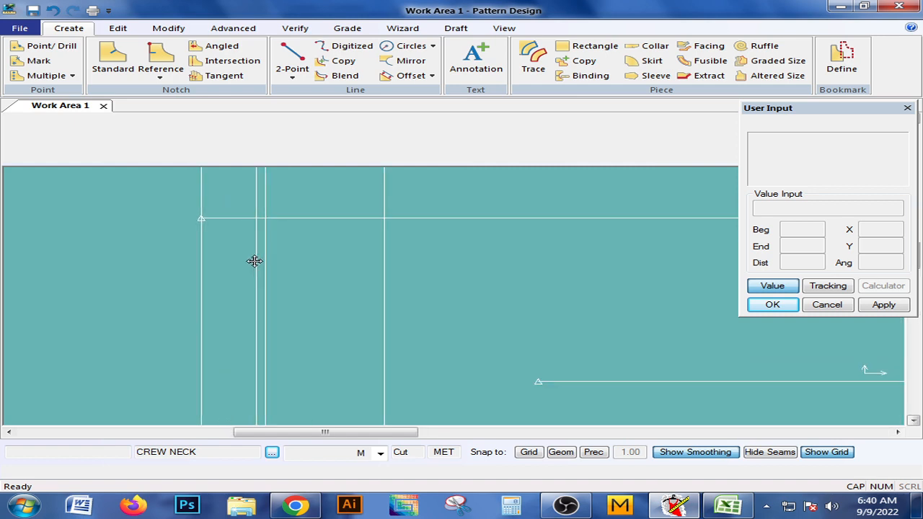
scroll(278, 233, "down", 3)
scroll(268, 274, "up", 3)
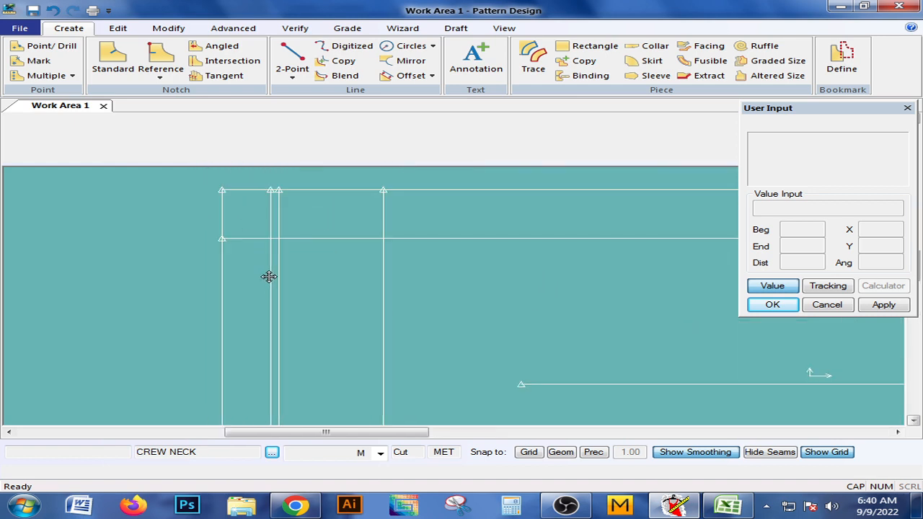
mouse_move(269, 277)
middle_mouse_down()
mouse_move(257, 245)
mouse_move(229, 251)
mouse_move(257, 268)
middle_mouse_up()
scroll(257, 245, "down", 1)
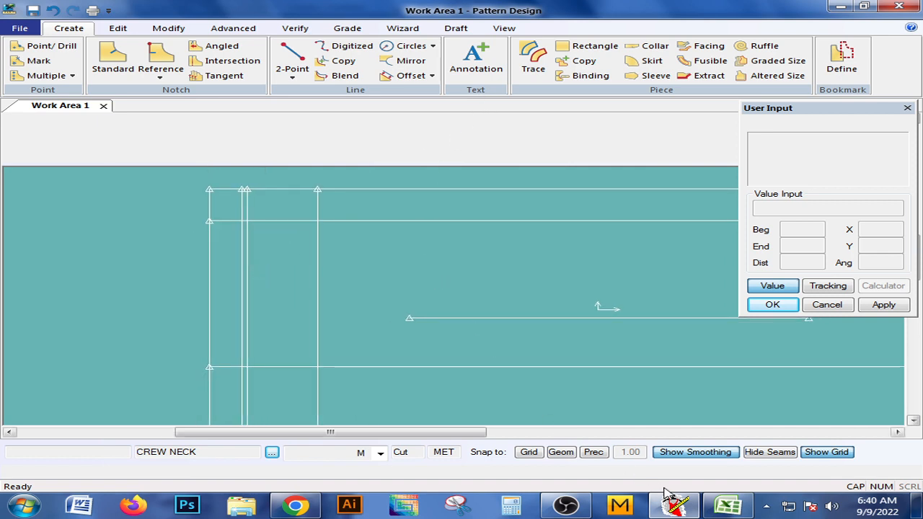
left_click(675, 504)
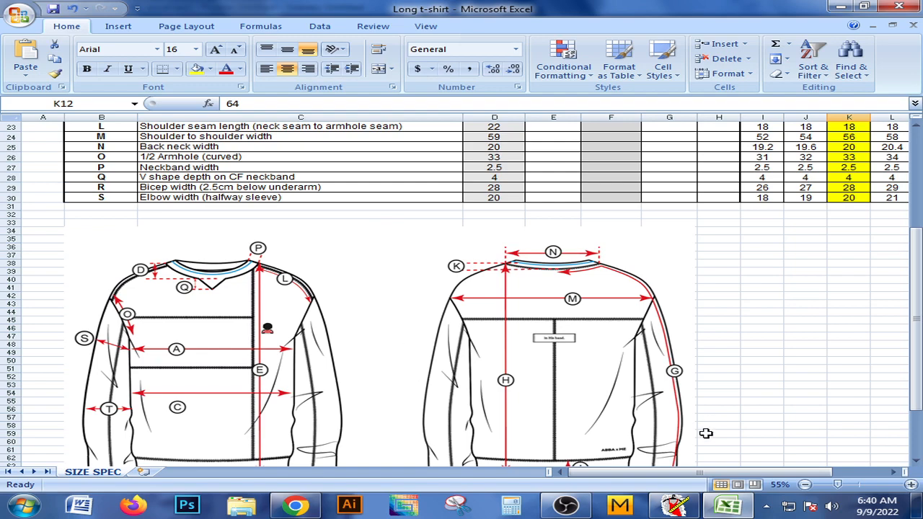
left_click(675, 506)
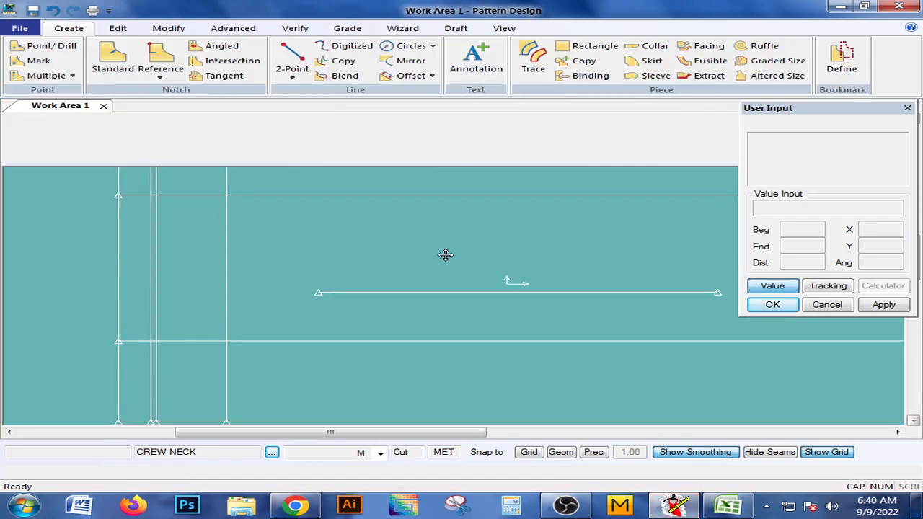
scroll(445, 249, "down", 1)
middle_click_drag(446, 256, 501, 270)
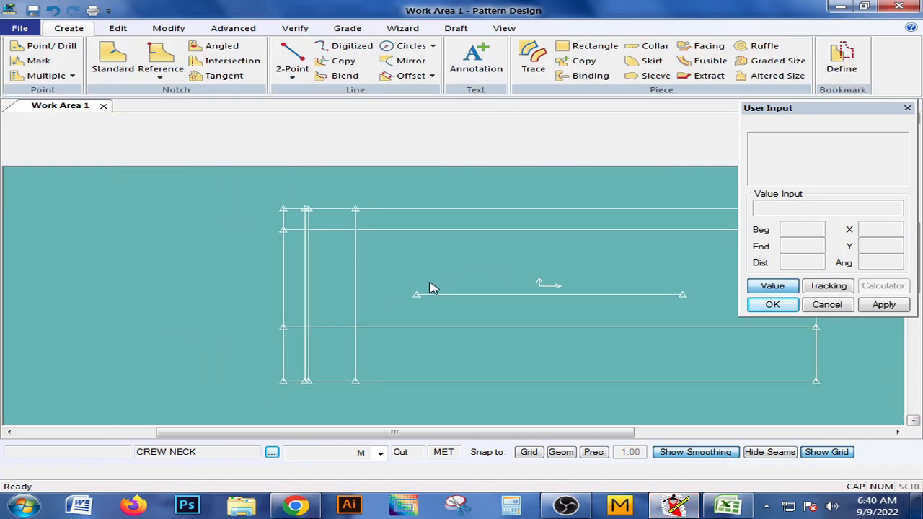
middle_click_drag(429, 288, 428, 285)
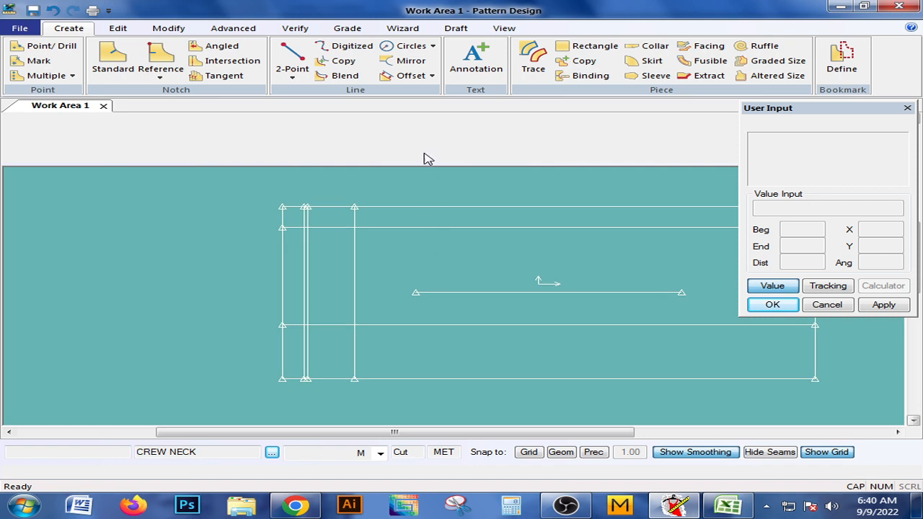
Draw a straight 2-point shoulder line from the right close-set vertical's intersection with the upper inner horizontal to the lower inner horizontal's left end.
scroll(330, 285, "up", 1)
mouse_move(327, 289)
middle_mouse_down()
mouse_move(338, 281)
mouse_move(299, 238)
mouse_move(298, 288)
mouse_move(314, 285)
mouse_move(289, 272)
middle_mouse_up()
scroll(336, 278, "down", 1)
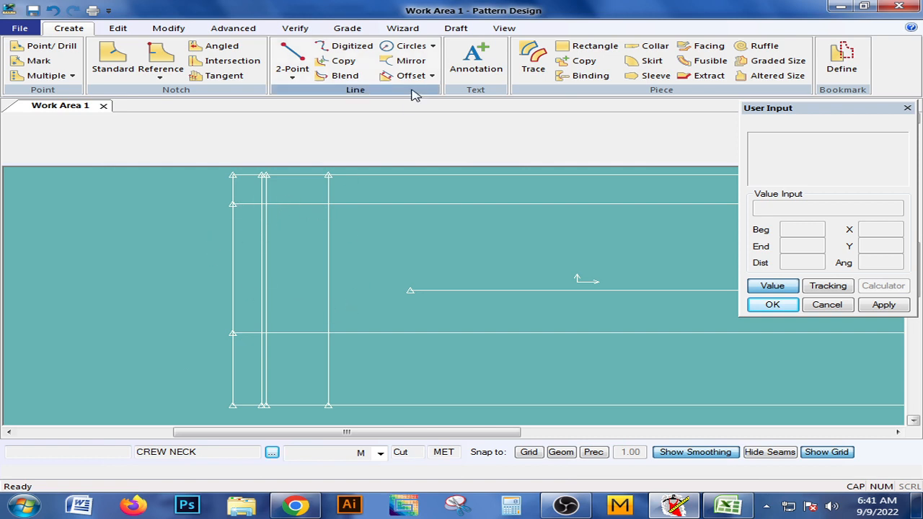
left_click(292, 75)
left_click(318, 92)
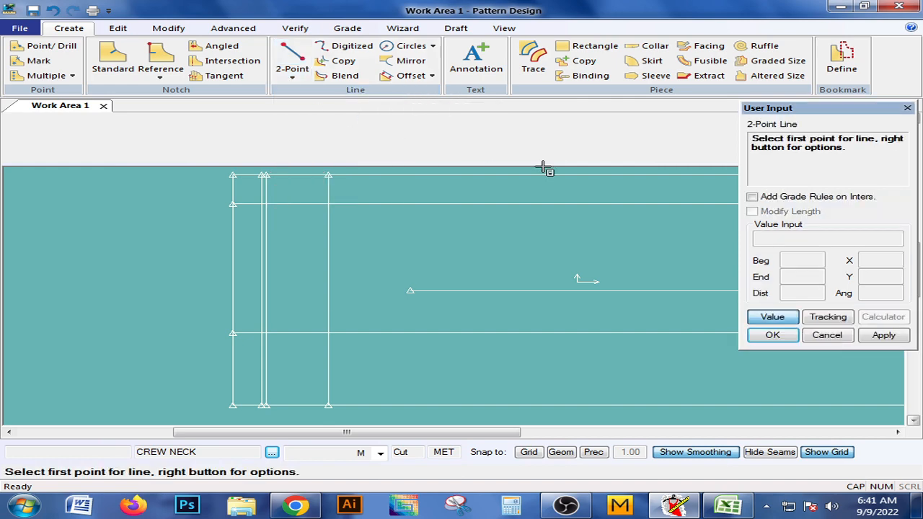
right_click(627, 194)
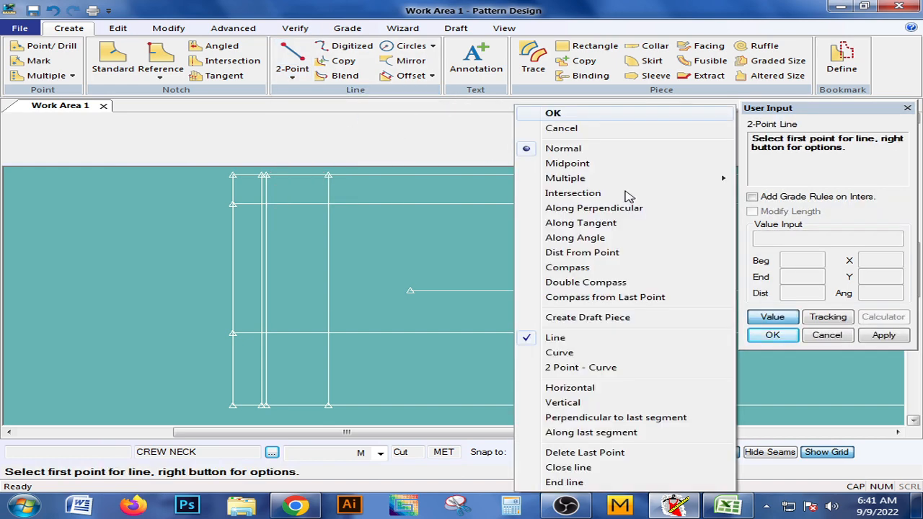
left_click(571, 195)
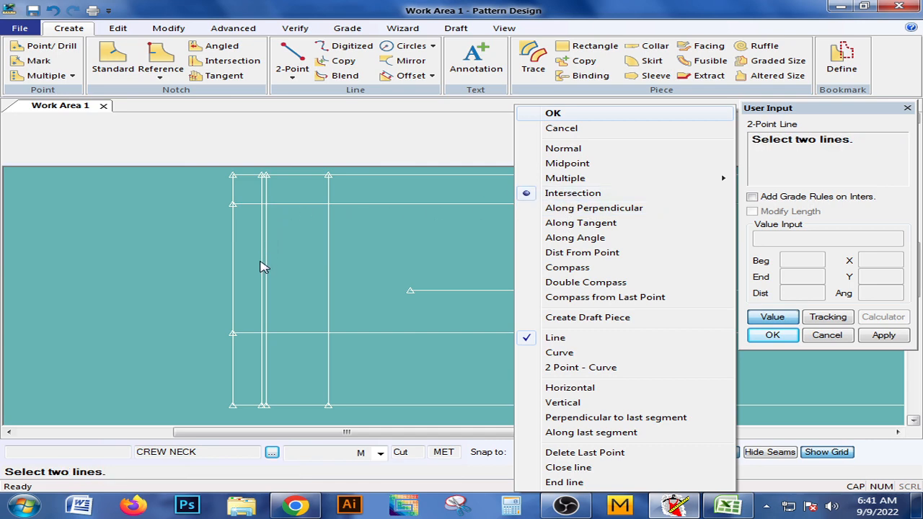
left_click(265, 232)
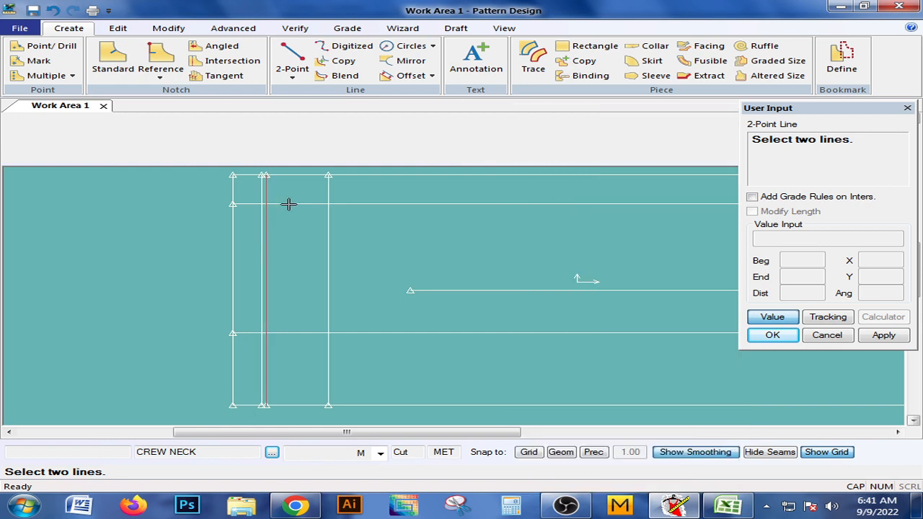
right_click(288, 205)
left_click(246, 336)
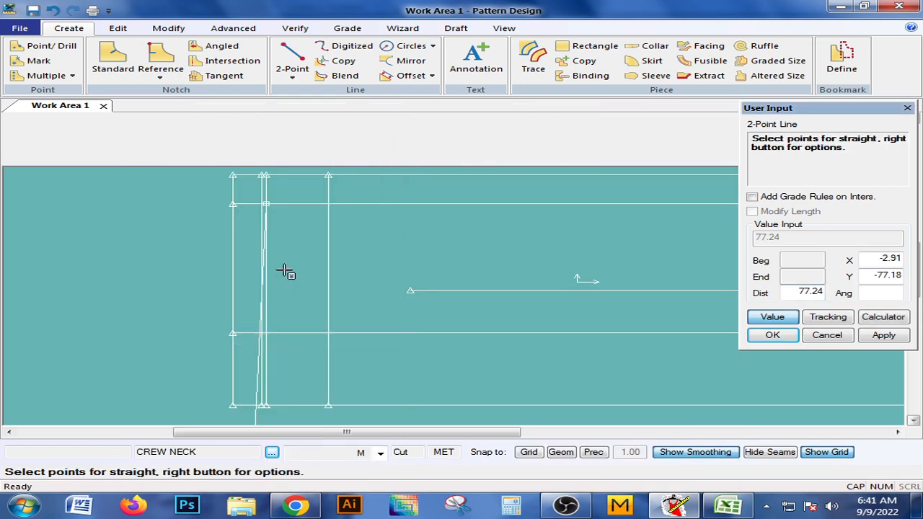
left_click(786, 320)
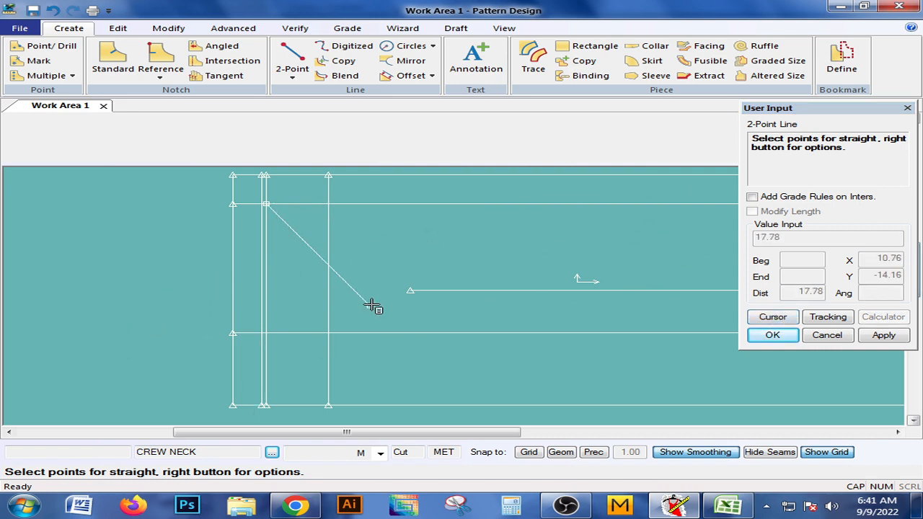
left_click(228, 334)
right_click(196, 261)
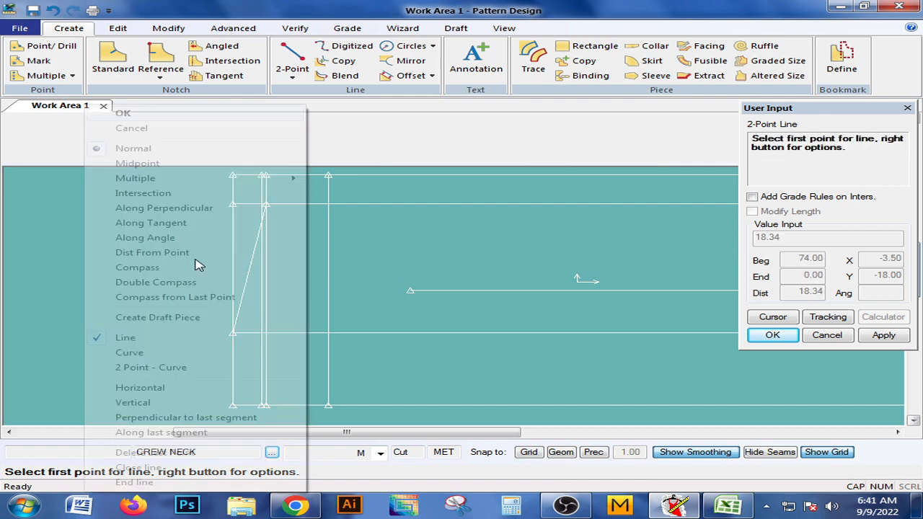
left_click(134, 115)
Delete the right one of the two closely spaced vertical construction lines near the piece's left edge.
mouse_move(264, 263)
left_mouse_down()
mouse_move(272, 250)
mouse_move(278, 271)
left_mouse_up()
left_click(175, 30)
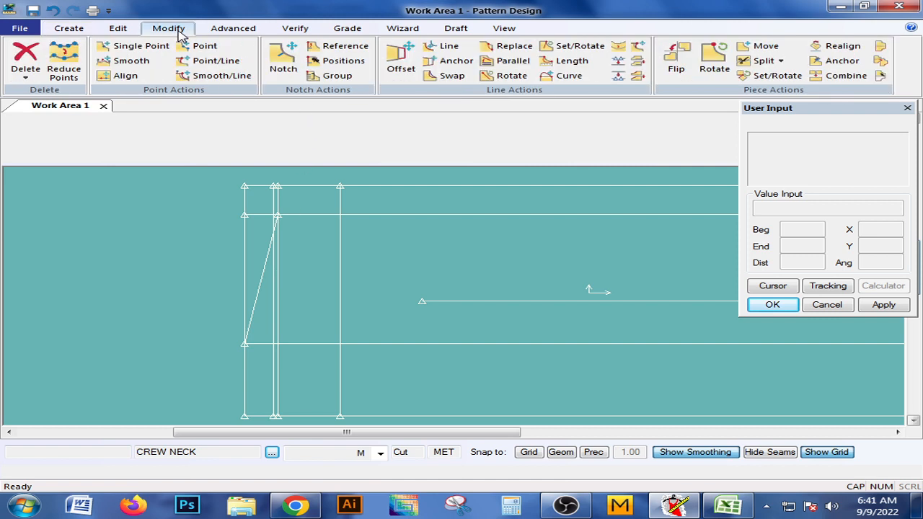
left_click(21, 70)
left_click(21, 123)
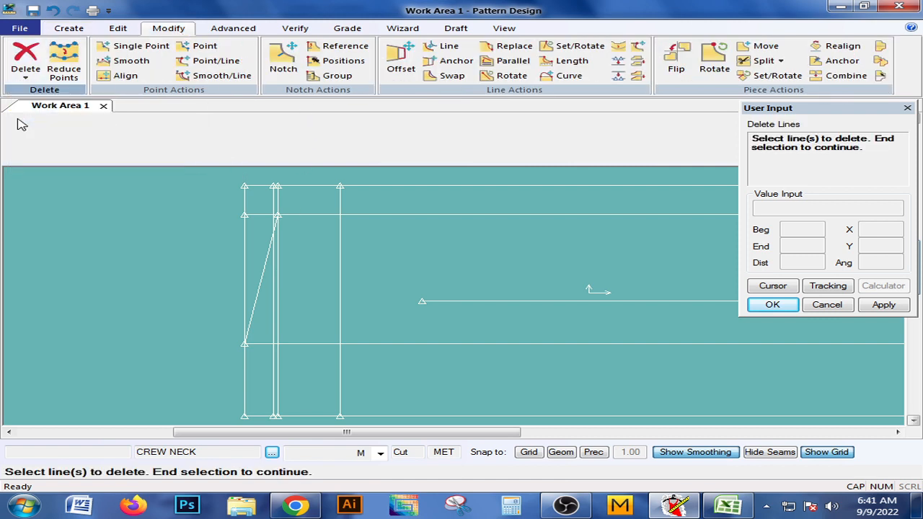
left_click(278, 266)
right_click(284, 253)
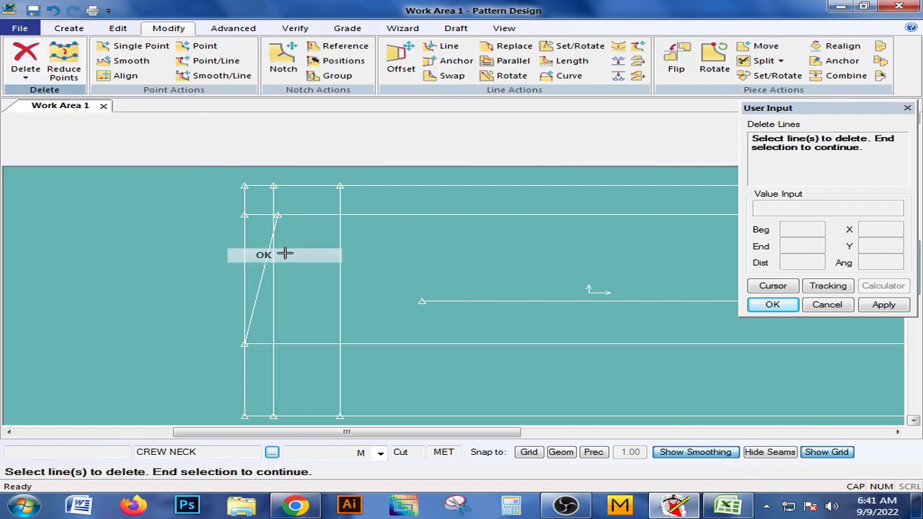
left_click(289, 249)
Offset the slanted shoulder line by -3, outward beyond the rectangle's left edge, with a single even offset.
mouse_move(276, 279)
middle_mouse_down()
mouse_move(280, 266)
mouse_move(325, 266)
mouse_move(318, 275)
middle_mouse_up()
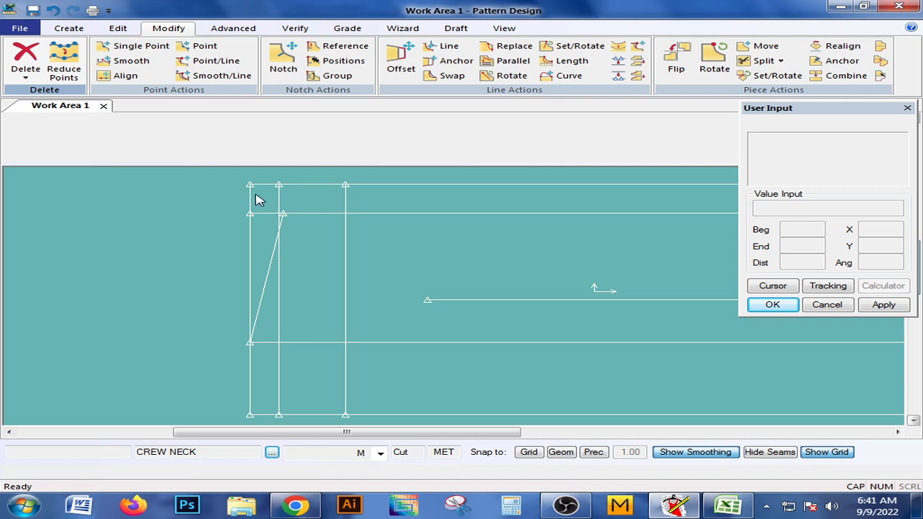
left_click(70, 28)
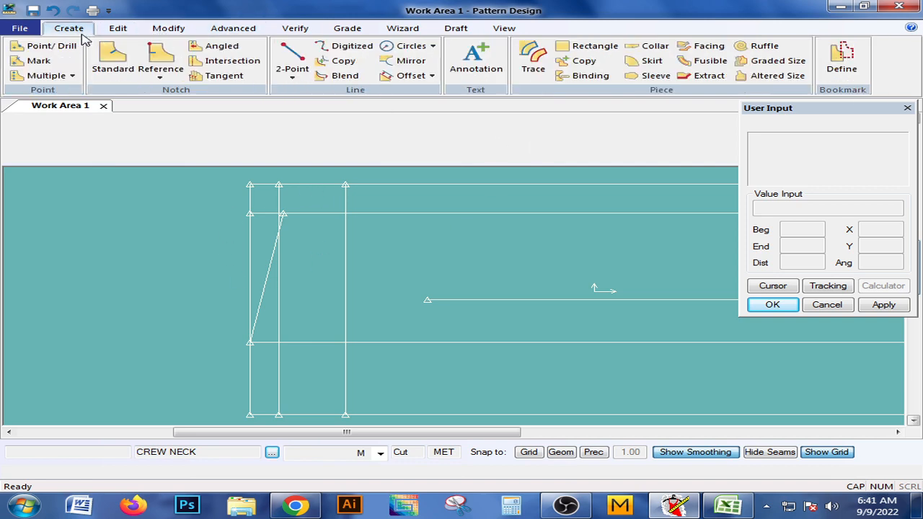
left_click(408, 75)
left_click(267, 266)
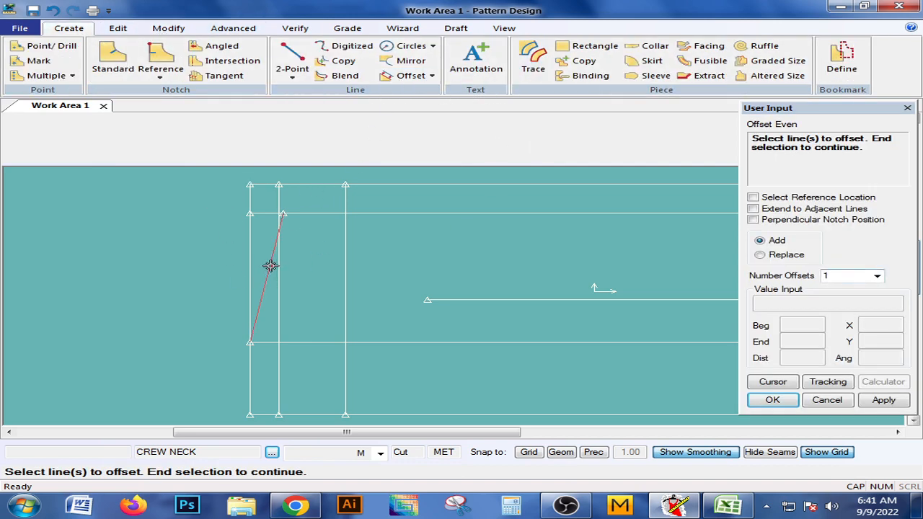
right_click(271, 267)
left_click(271, 266)
left_click(247, 260)
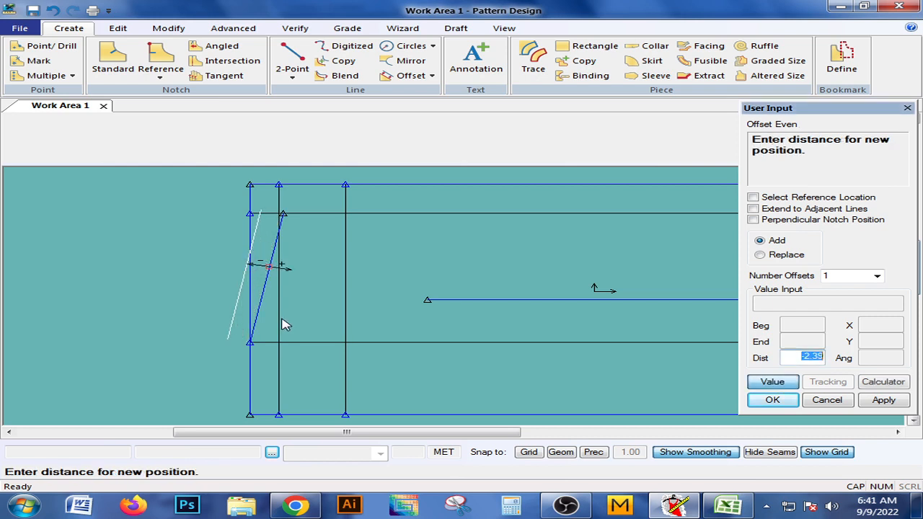
key("BackSpace")
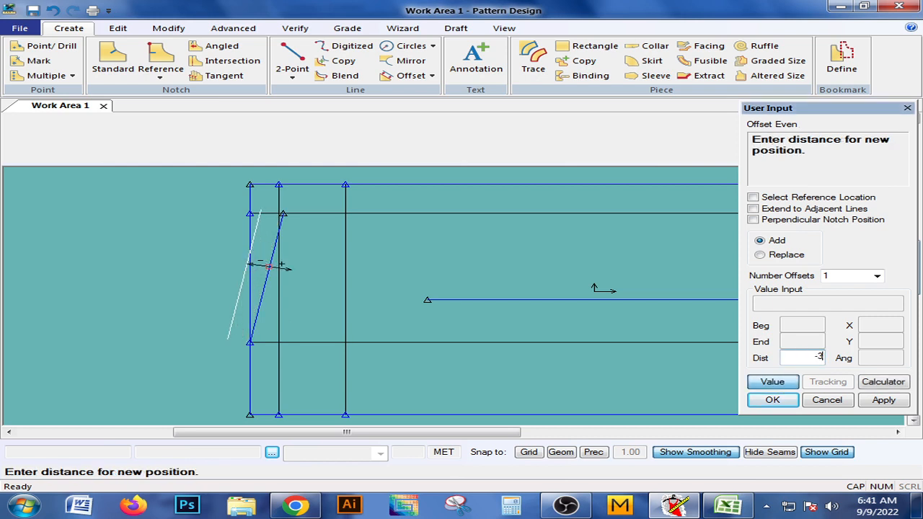
type("-3")
key("Return")
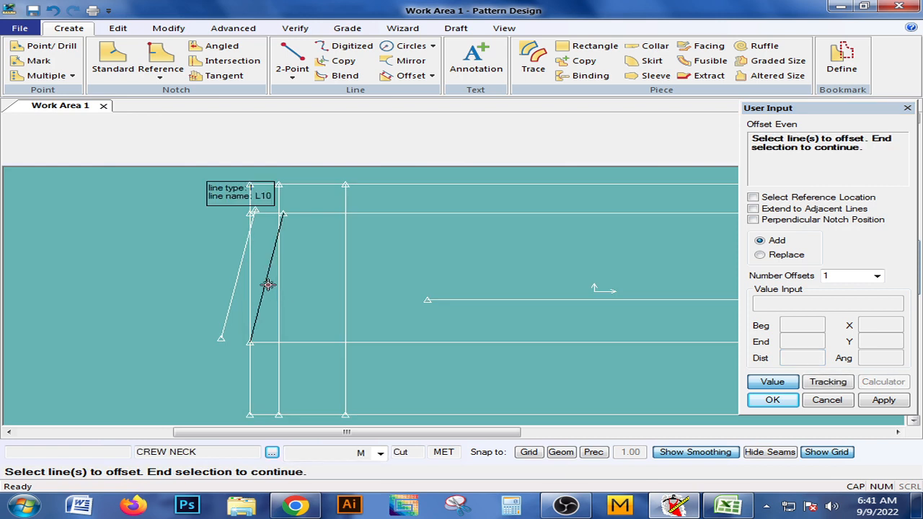
Offset the original slanted shoulder line by 3 toward the inside of the piece and finish the offset command.
left_click(268, 285)
right_click(272, 288)
left_click(247, 287)
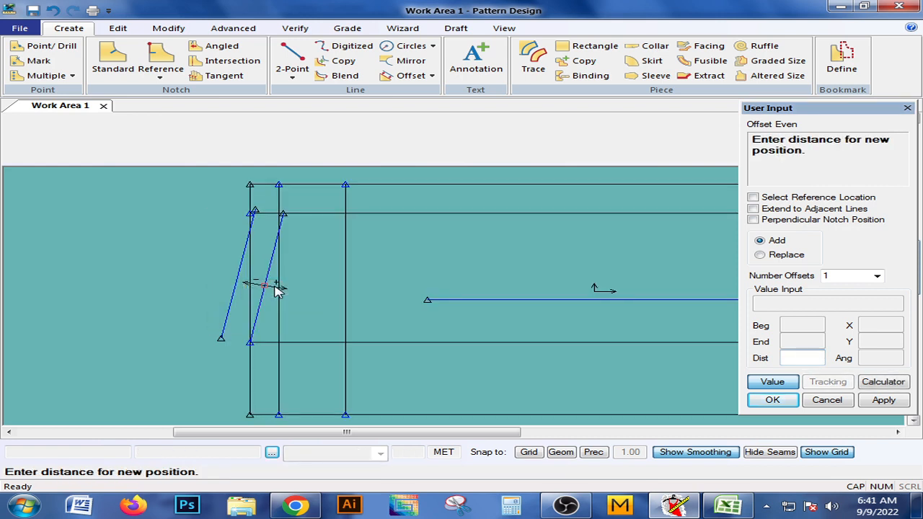
type("3")
key("Return")
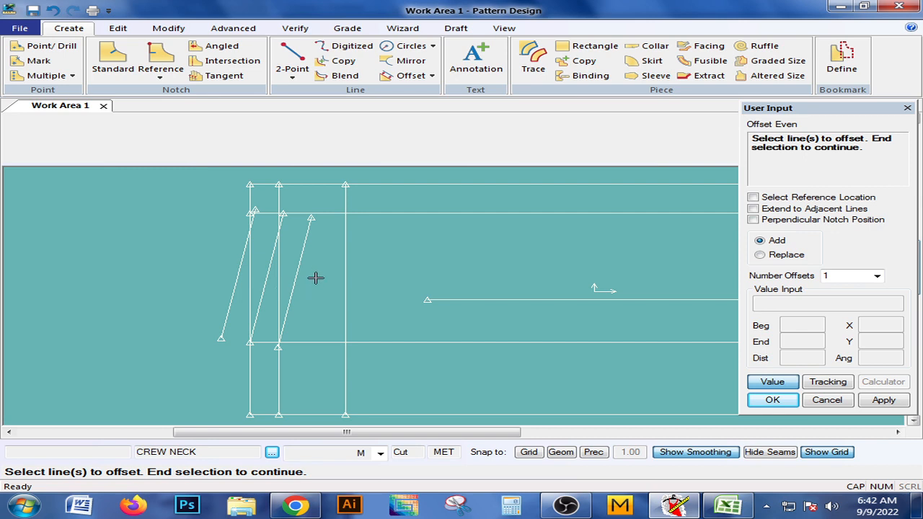
right_click(315, 278)
left_click(320, 281)
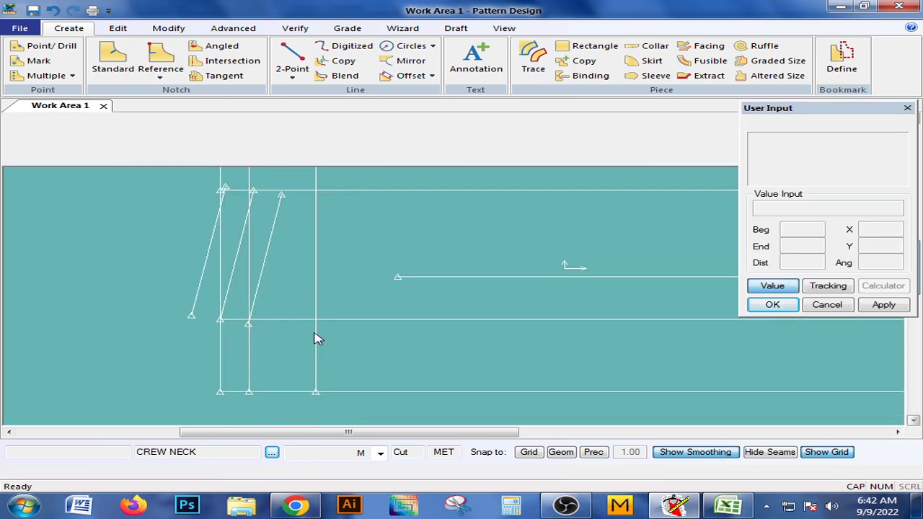
Draw a 2-point neckline curve about 14 long from the outer shoulder line's lower end to the first inner vertical's lower end, bowed into the piece.
middle_click_drag(287, 328, 297, 314)
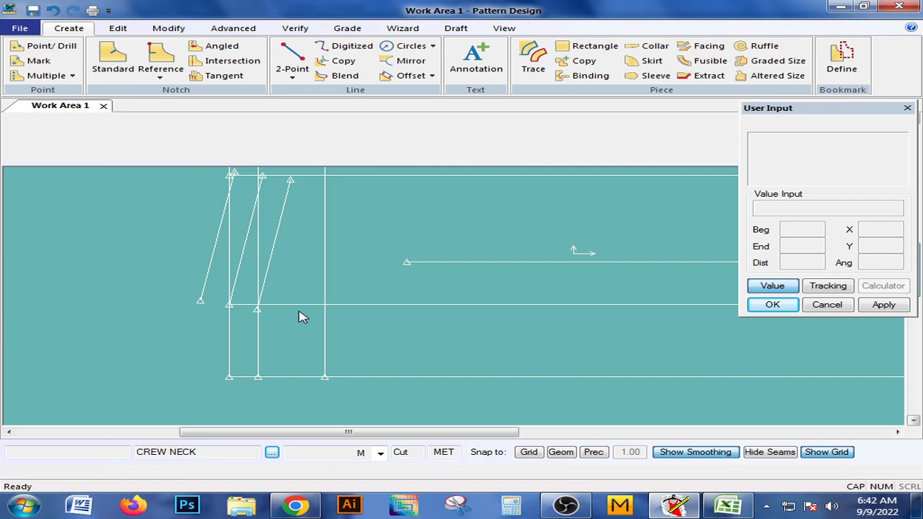
left_click(292, 76)
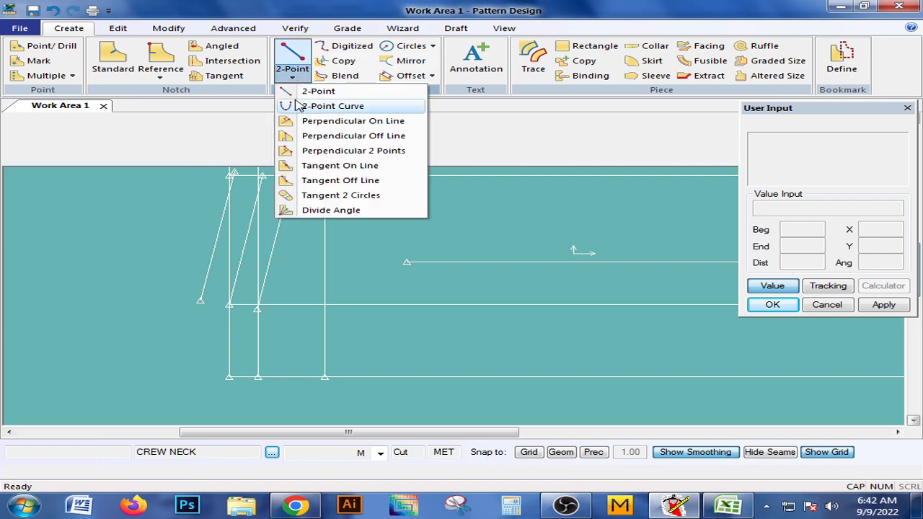
left_click(300, 105)
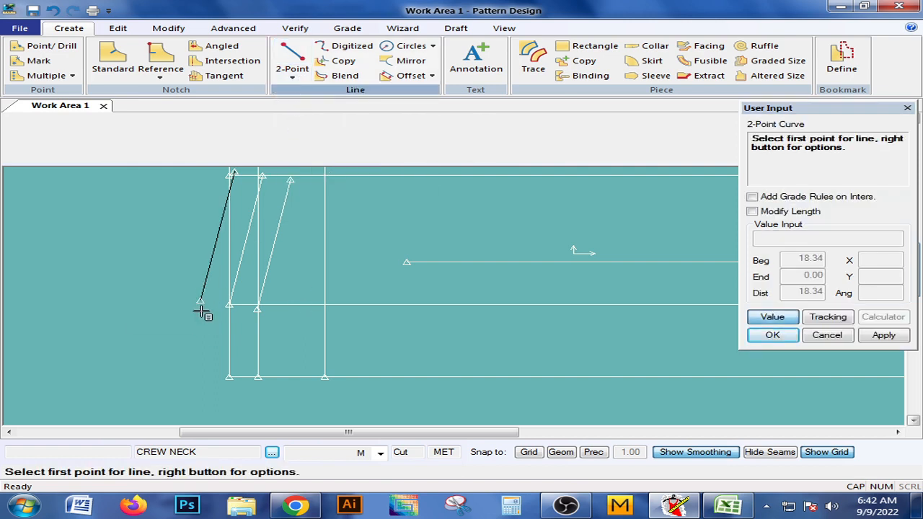
left_click(202, 310)
left_click(769, 317)
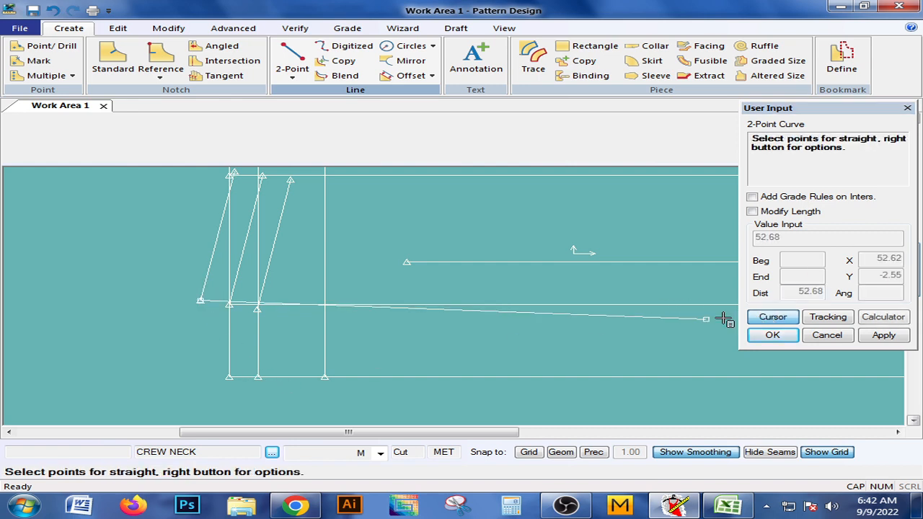
left_click(261, 380)
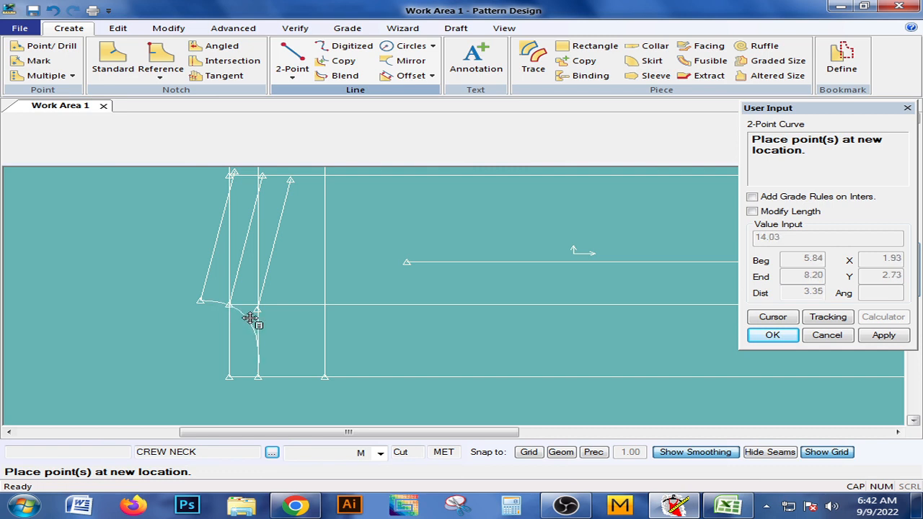
left_click(249, 319)
right_click(247, 316)
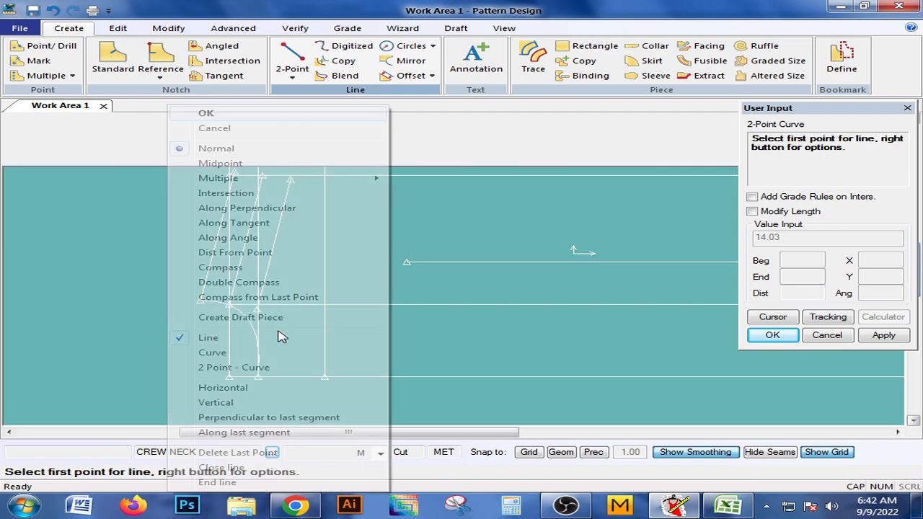
left_click(209, 115)
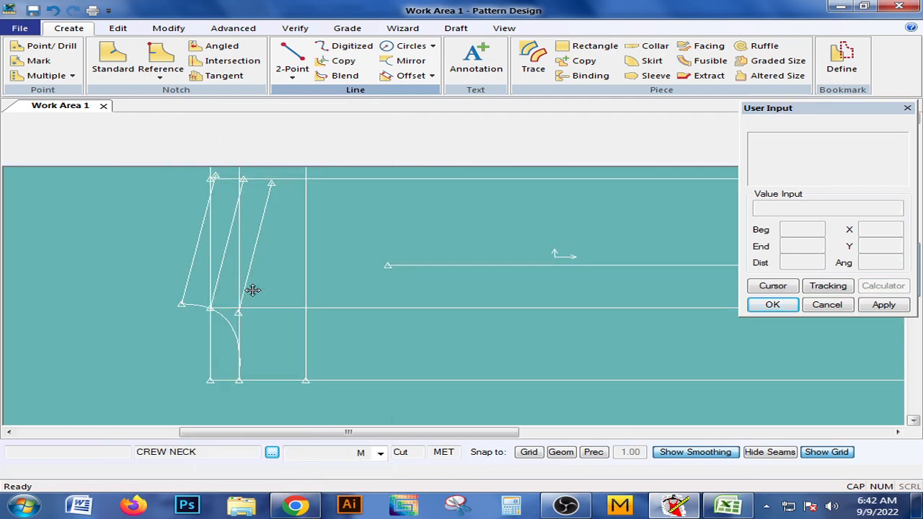
Draw a second 2-point neckline curve about 13.4 long from the inner shoulder line's lower end to the second inner vertical's lower end.
left_click(286, 81)
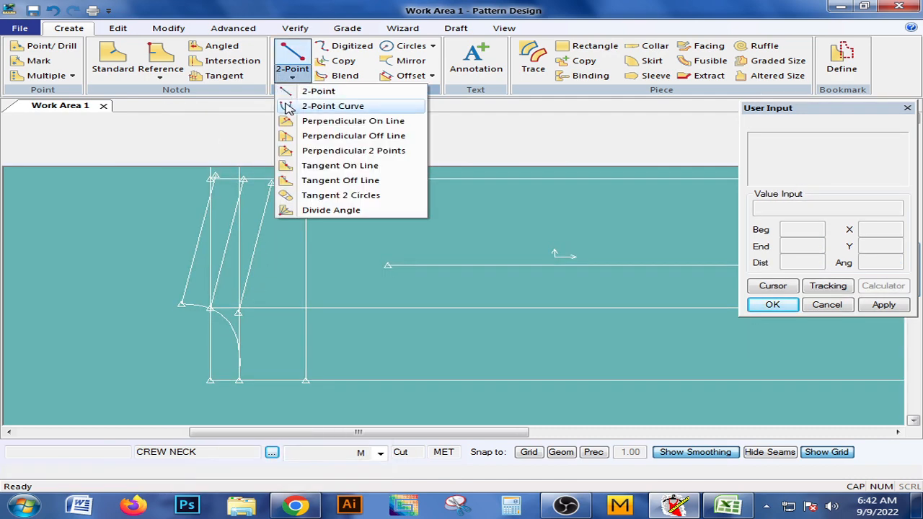
left_click(290, 107)
left_click(249, 266)
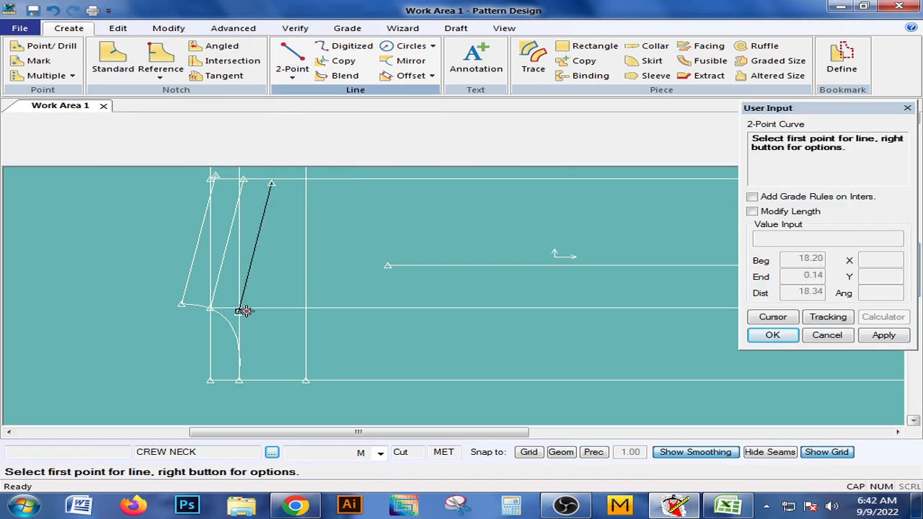
left_click(243, 314)
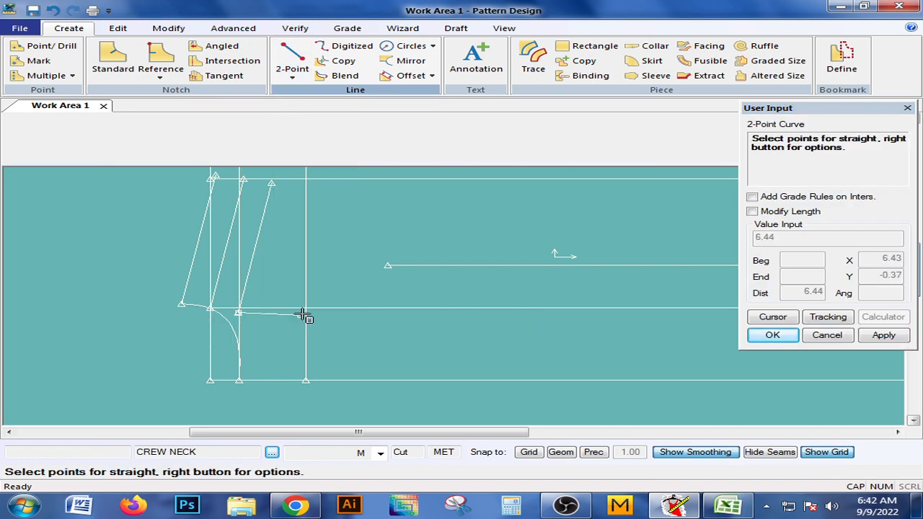
left_click(307, 383)
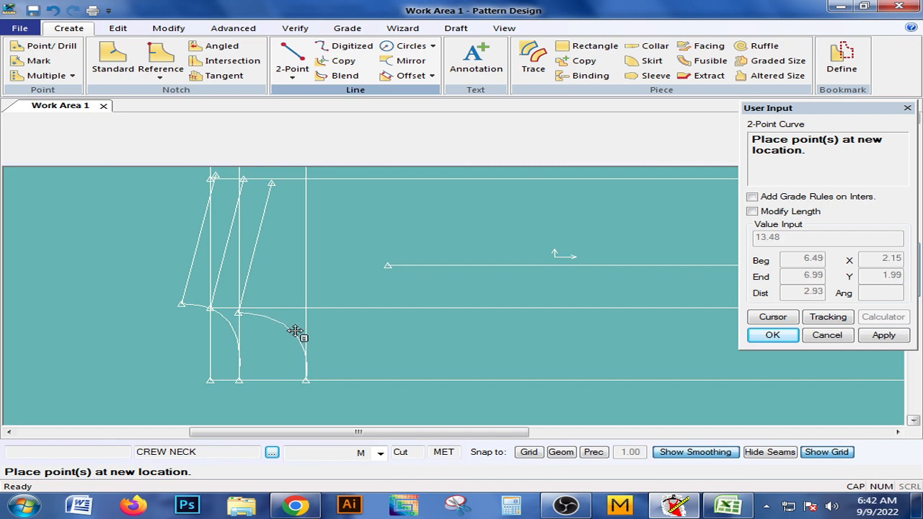
left_click(295, 331)
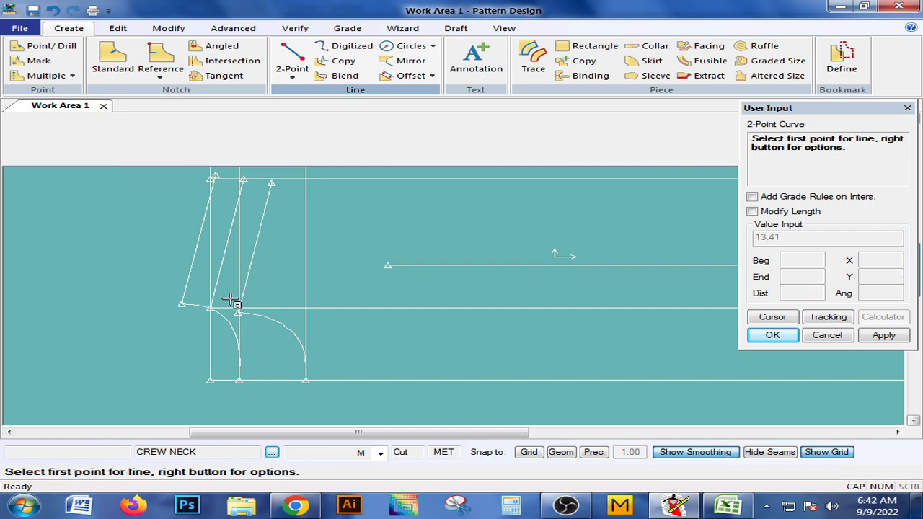
right_click(235, 270)
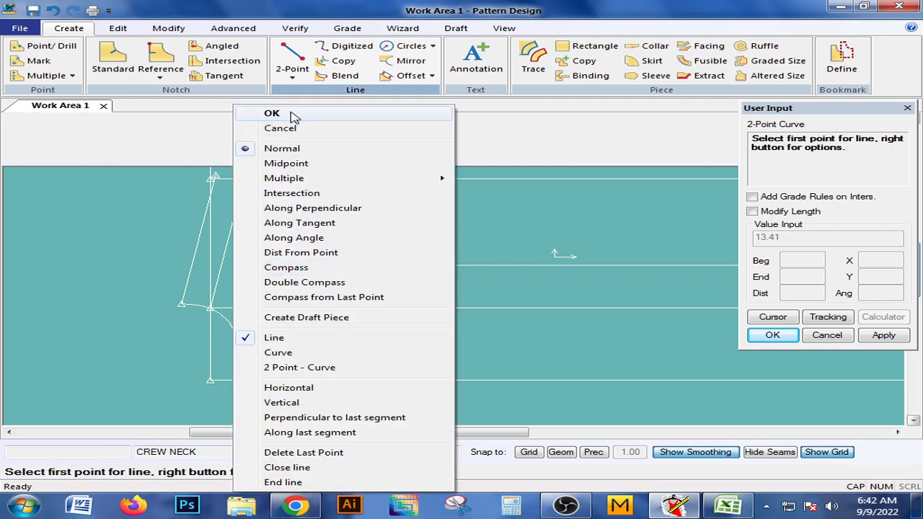
left_click(272, 113)
scroll(298, 283, "down", 3)
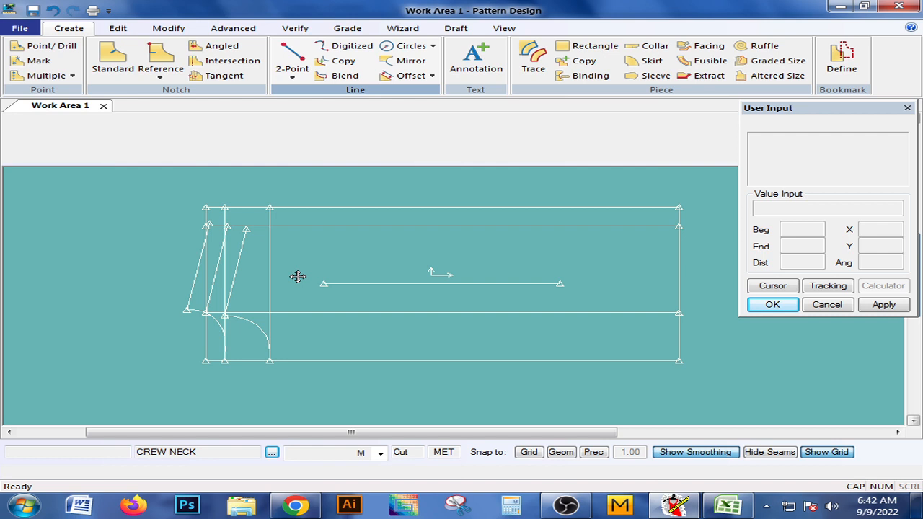
middle_click_drag(298, 277, 308, 293)
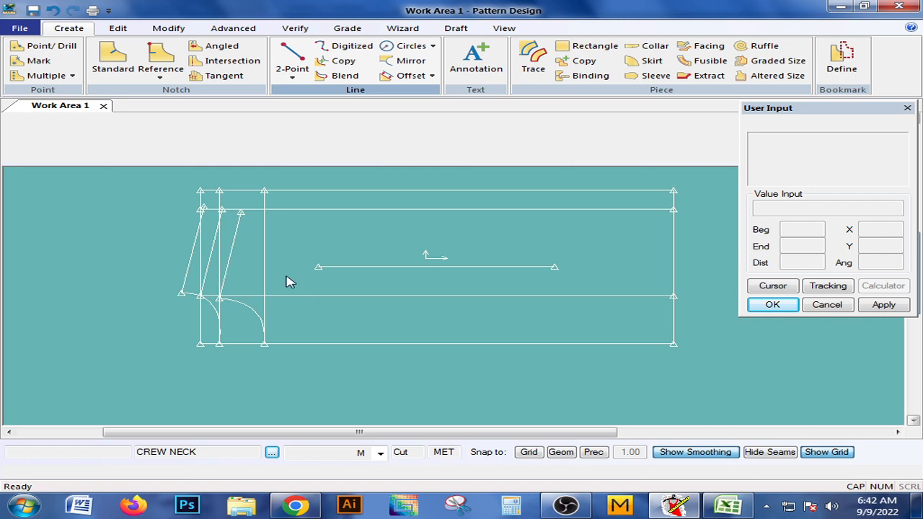
middle_click_drag(281, 261, 265, 272)
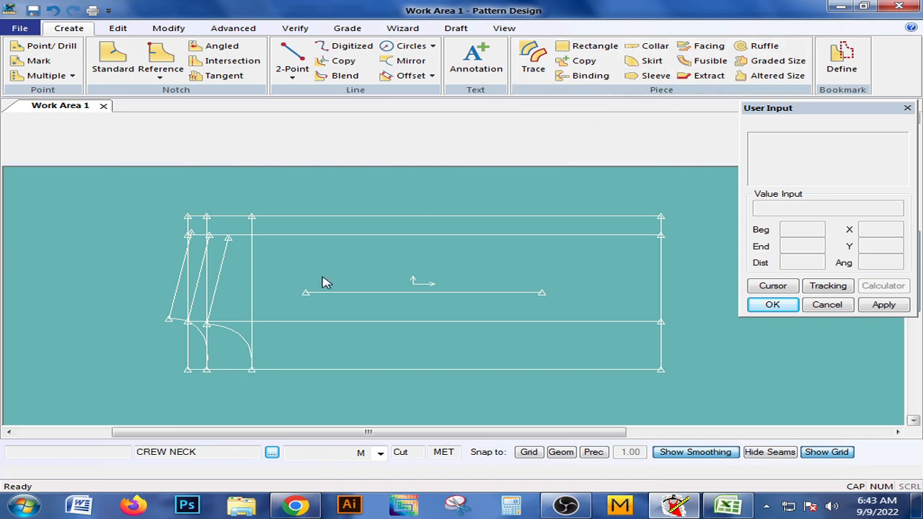
middle_click_drag(322, 277, 319, 275)
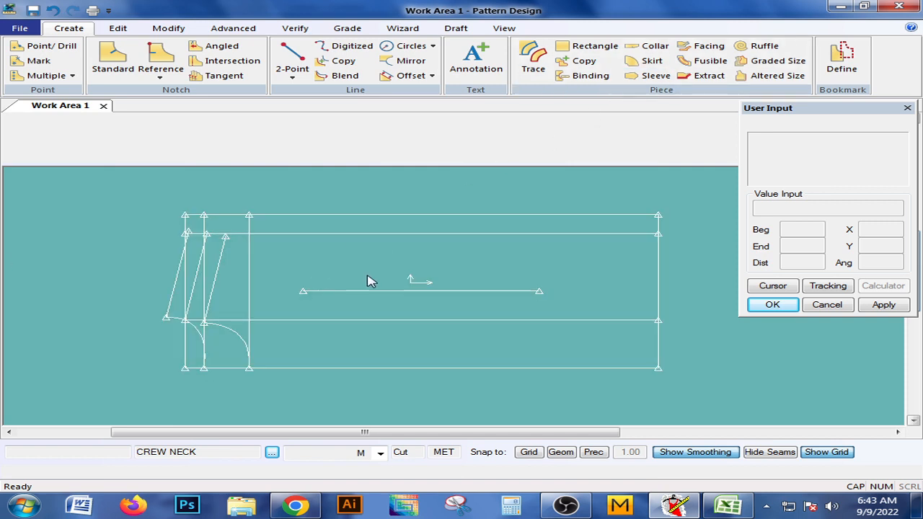
middle_click_drag(410, 280, 424, 281)
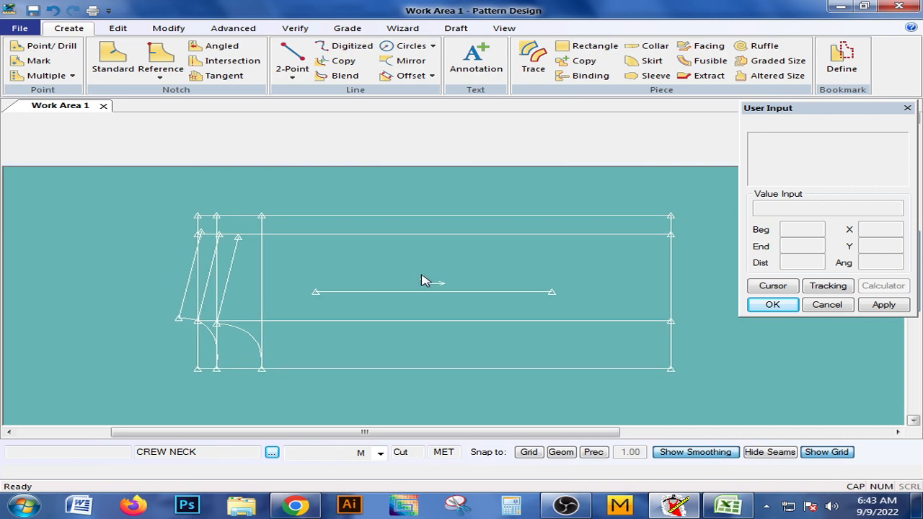
Check the half-armhole measurement and the garment sketches in the Excel size spec, and return to Pattern Design.
left_click(716, 510)
scroll(367, 336, "down", 1)
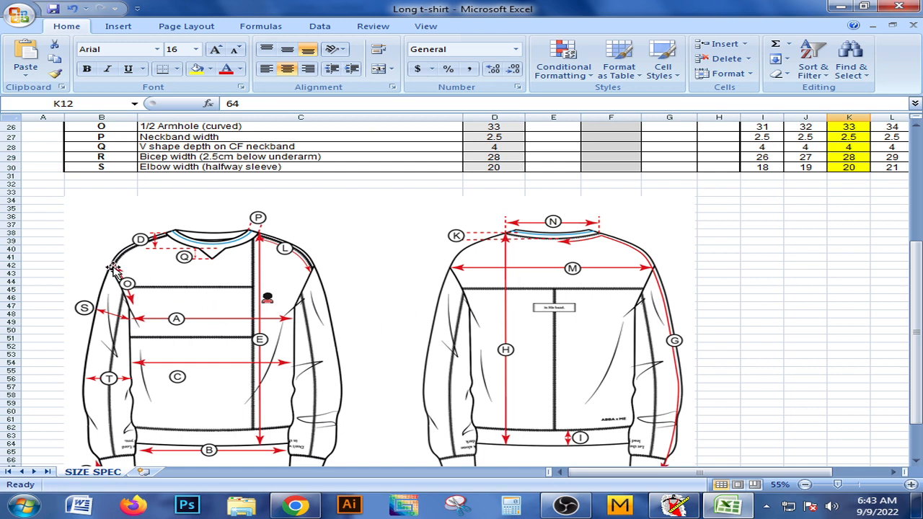
scroll(133, 298, "up", 1)
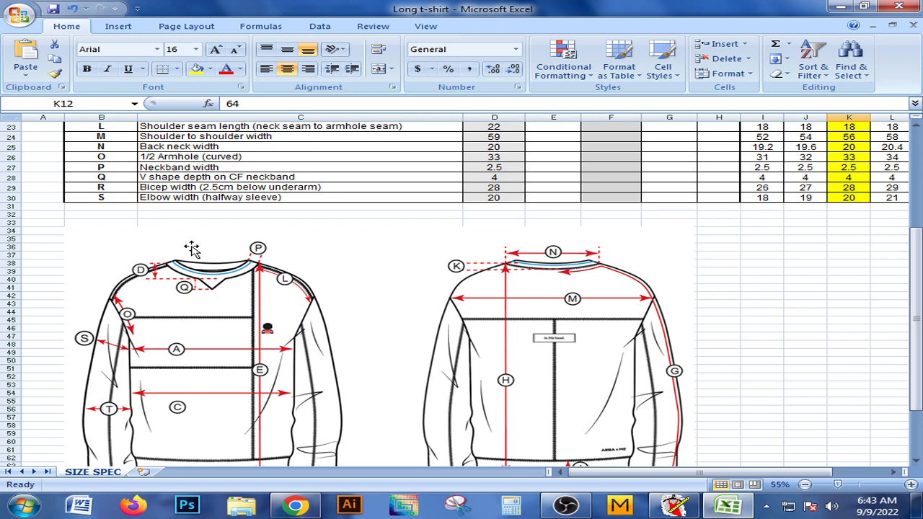
left_click(674, 505)
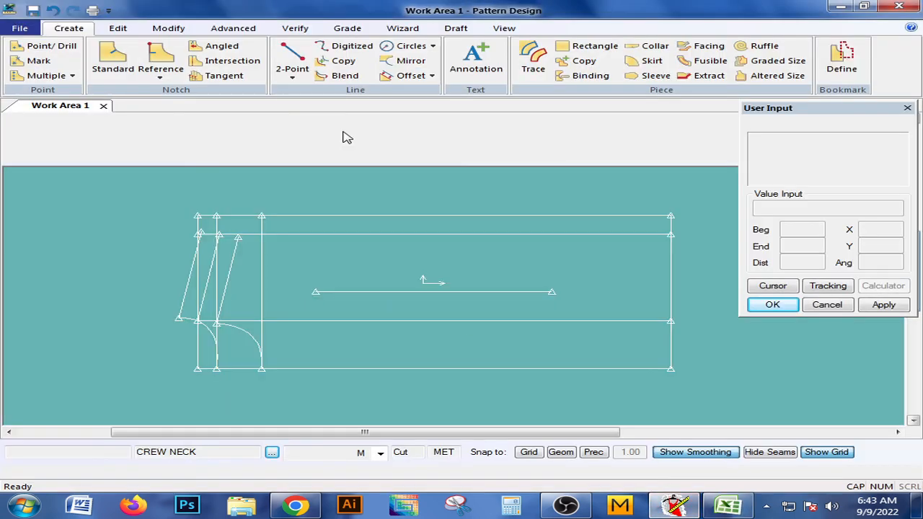
Start a 2-point armhole curve on the rectangle's upper edge at compass distance 19 from the innermost shoulder line's upper end.
left_click(303, 78)
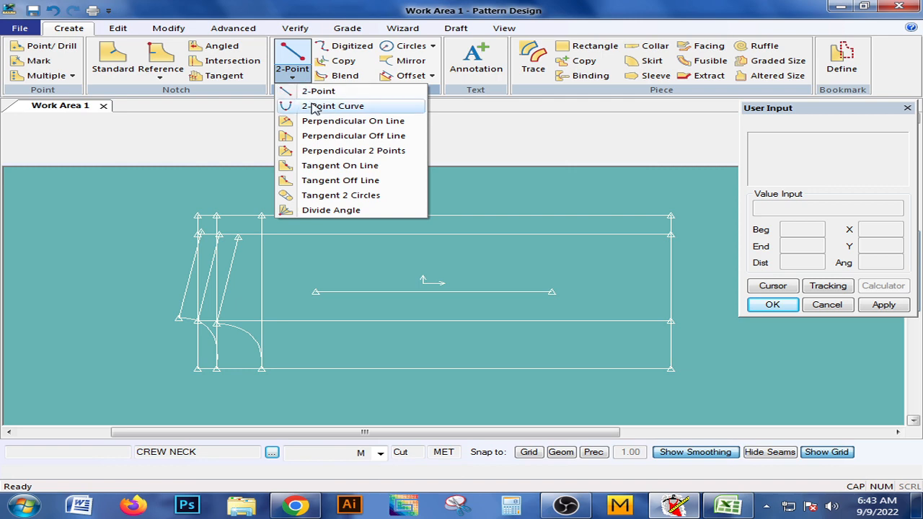
left_click(322, 96)
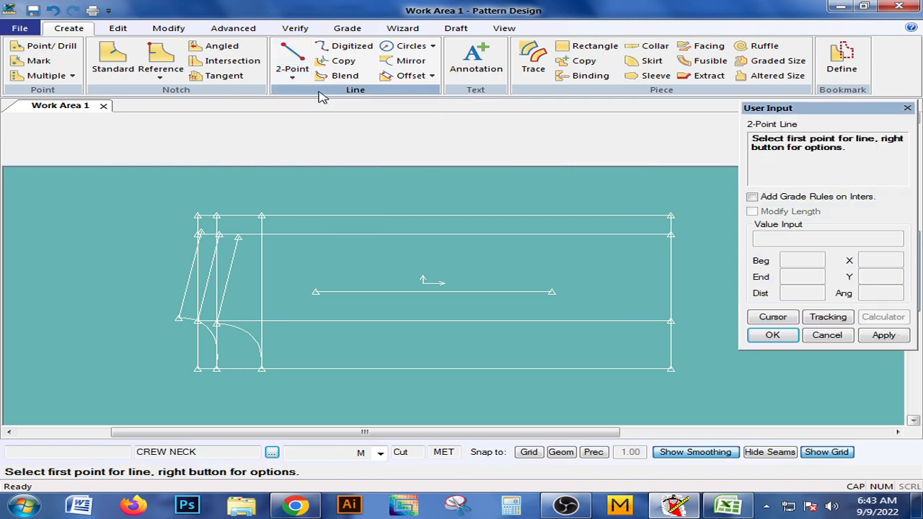
left_click(304, 81)
left_click(315, 106)
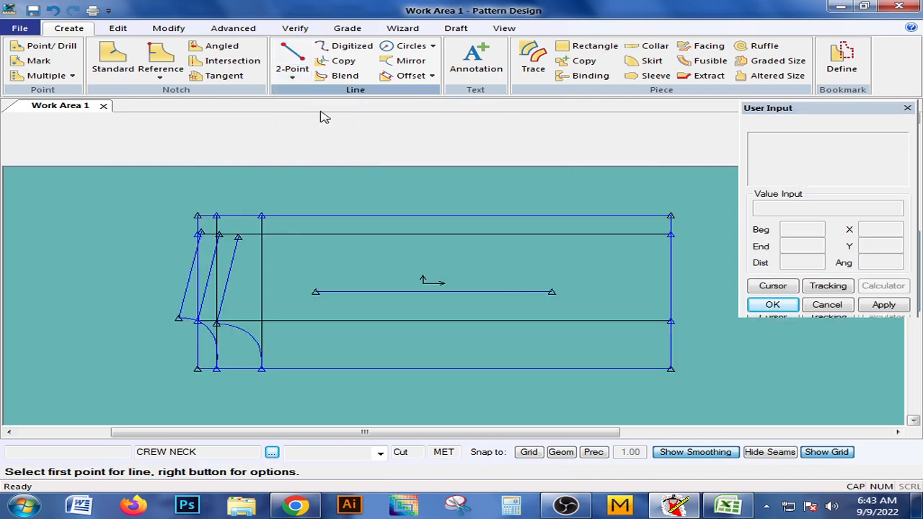
right_click(556, 181)
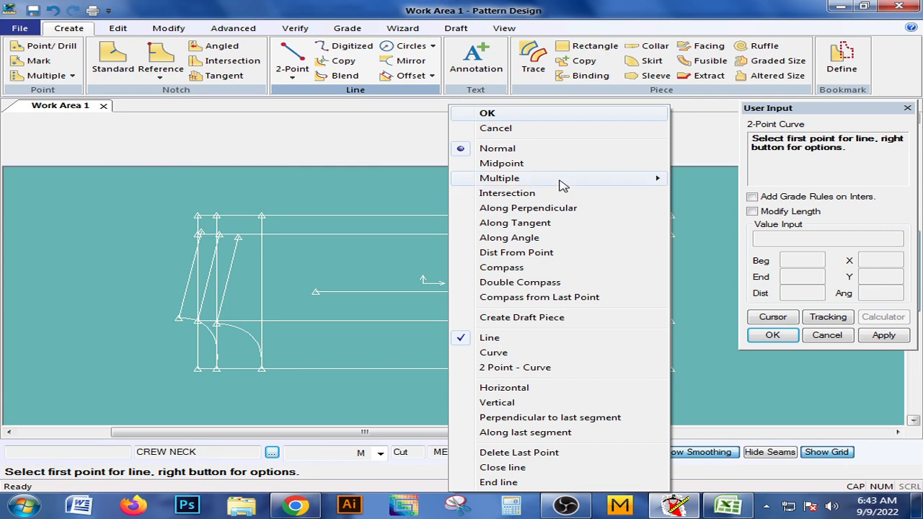
left_click(490, 268)
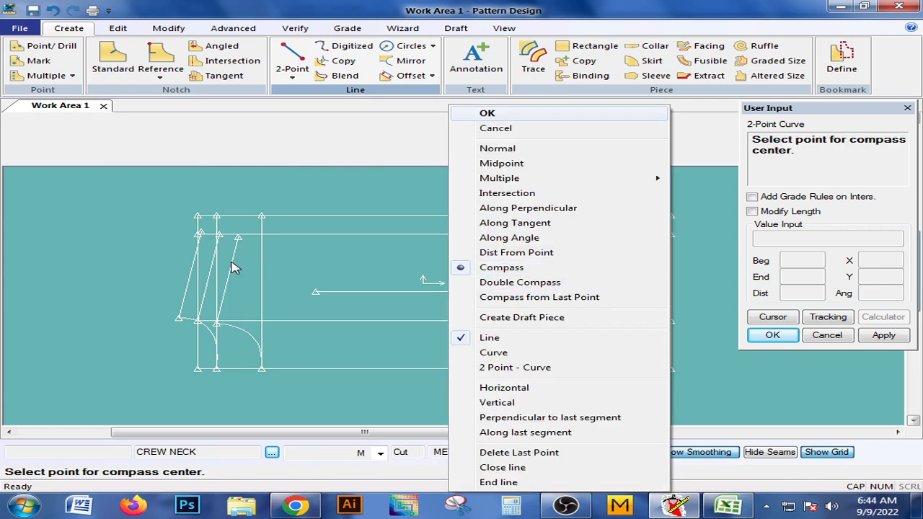
left_click(229, 273)
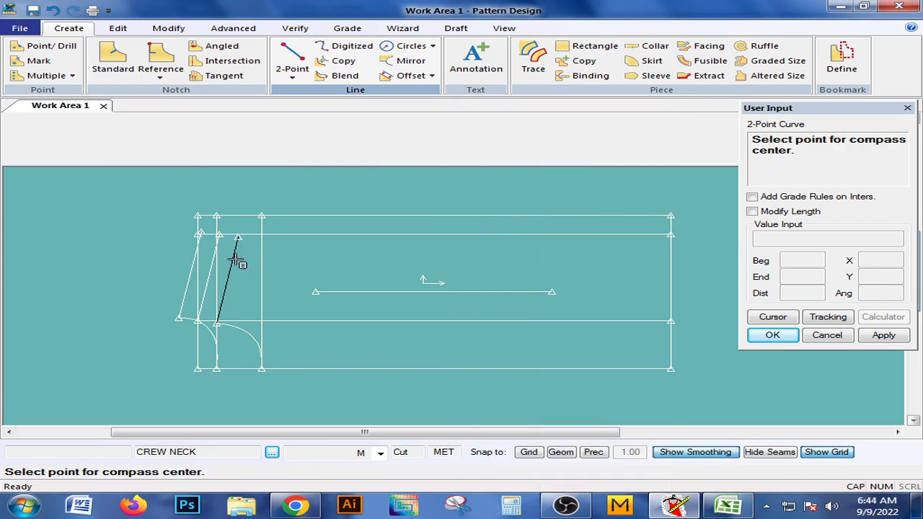
left_click(244, 235)
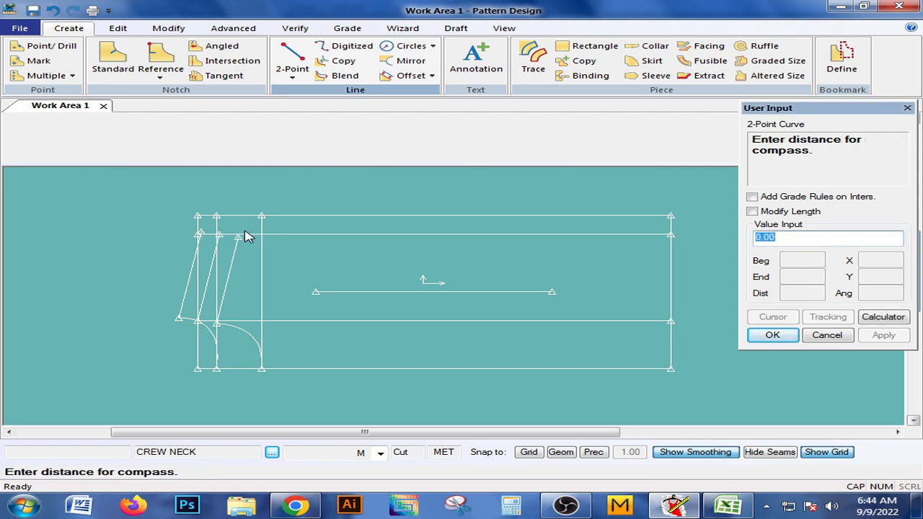
type("19")
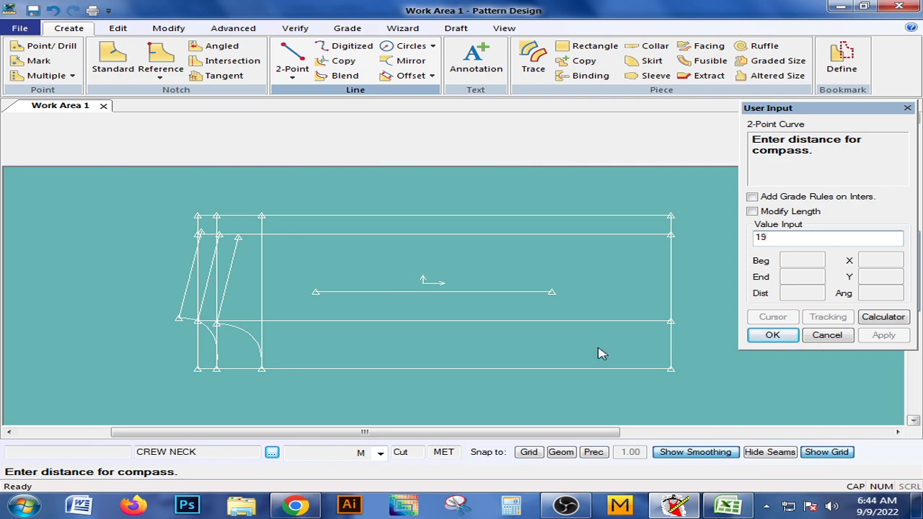
left_click(772, 336)
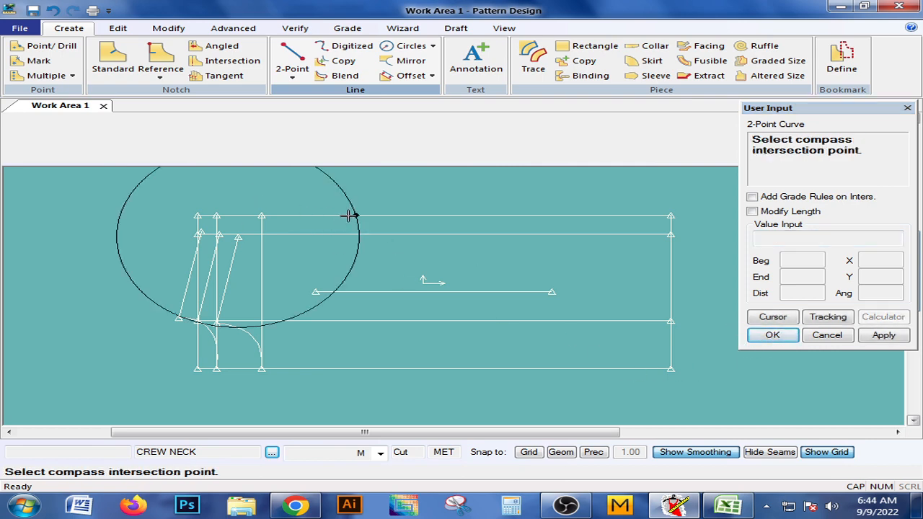
left_click(348, 216)
Run the curve to the innermost shoulder line's upper end, bowed into the piece and about 22.8 long, and finish the command.
right_click(348, 216)
left_click(292, 367)
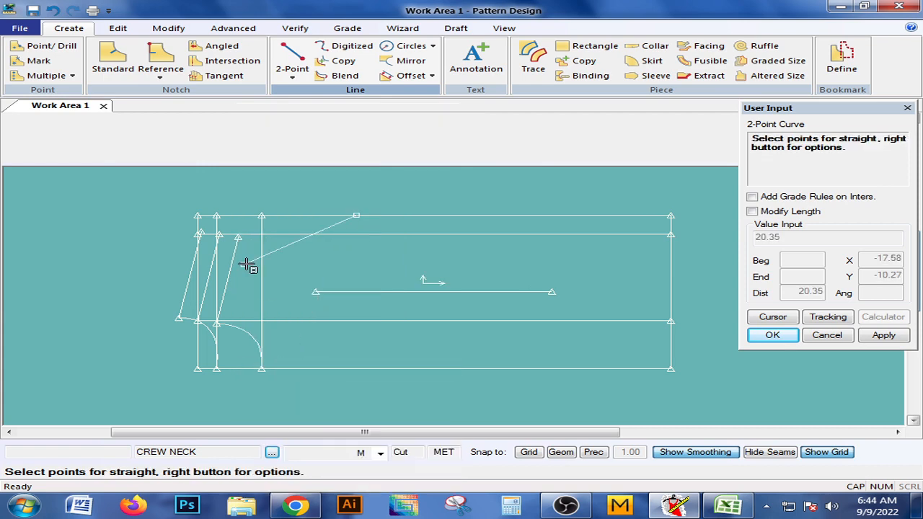
left_click(240, 237)
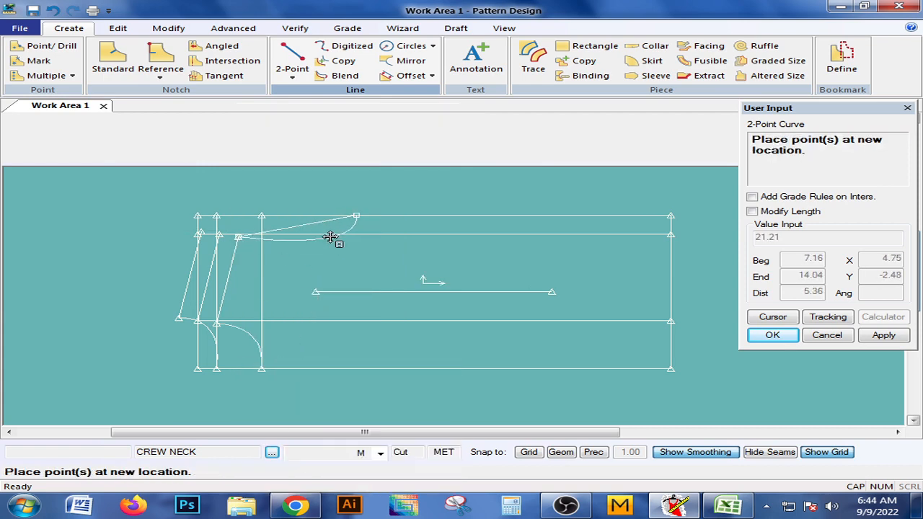
left_click(332, 244)
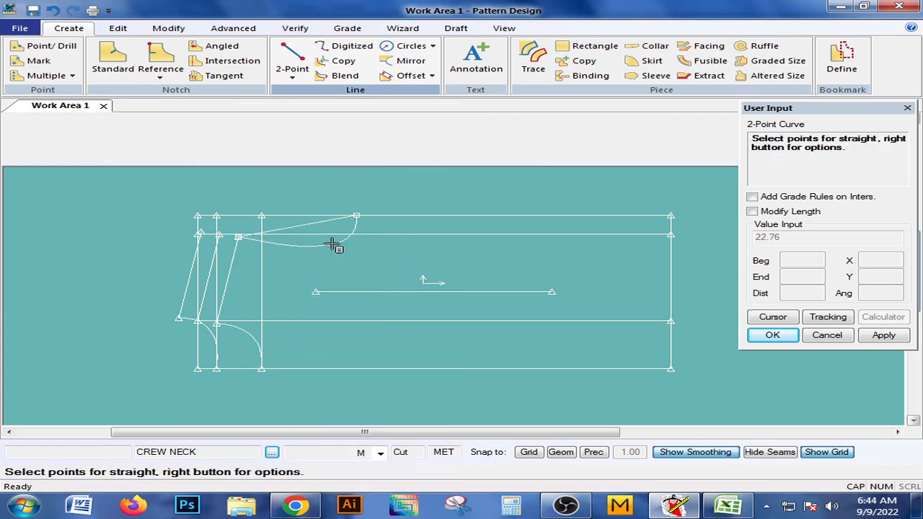
right_click(324, 241)
left_click(245, 114)
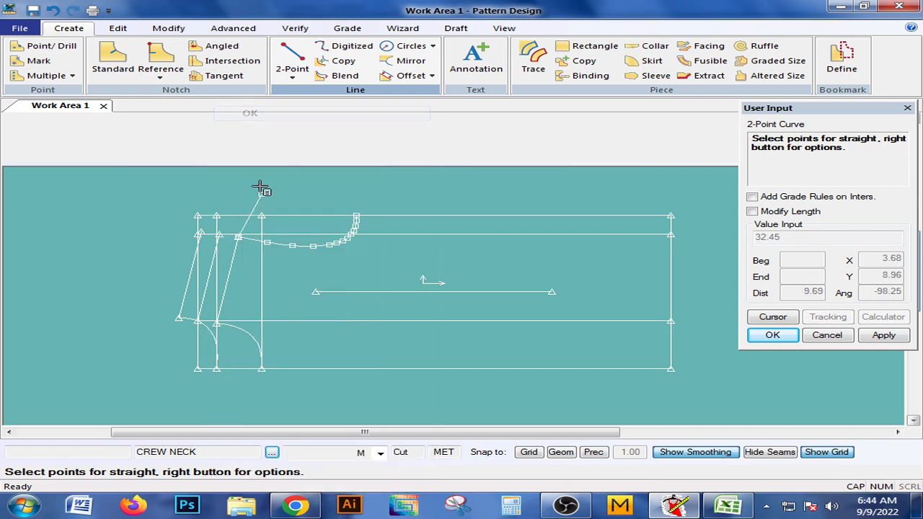
right_click(245, 230)
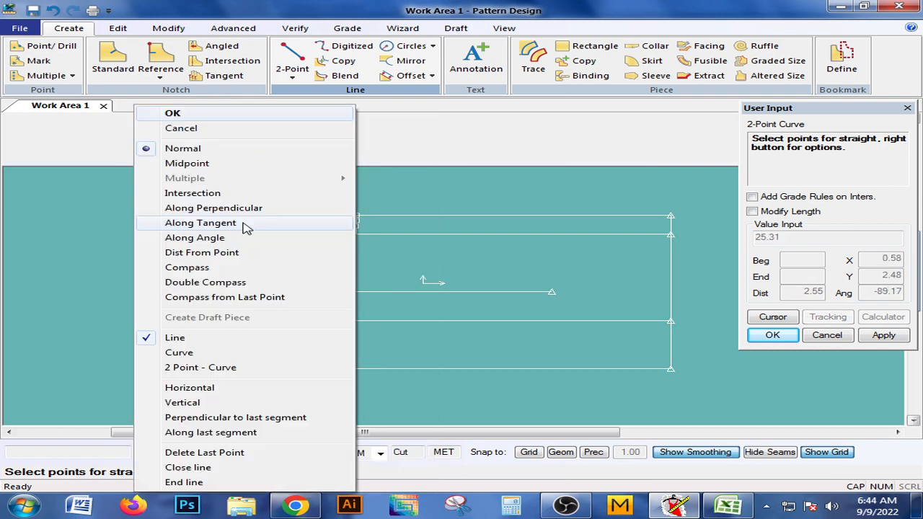
left_click(175, 113)
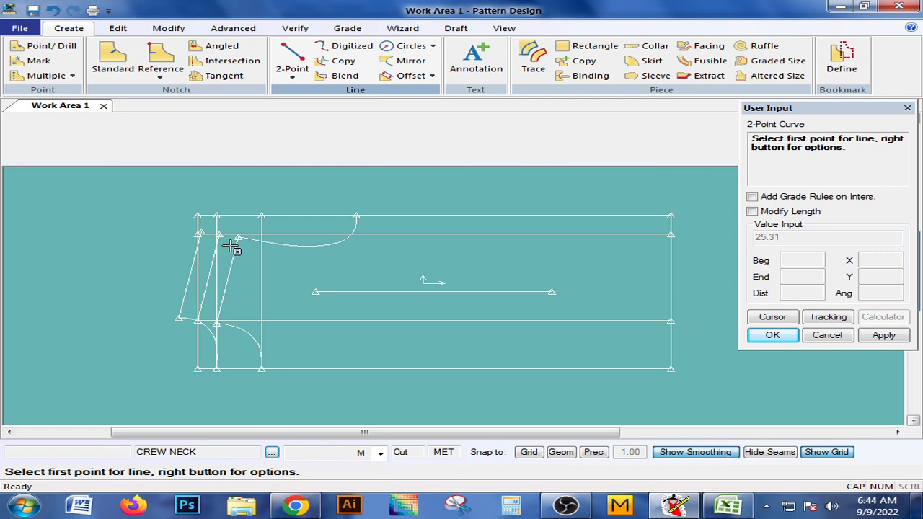
right_click(238, 235)
left_click(186, 113)
Measure the line length of the armhole curve.
scroll(330, 261, "up", 3)
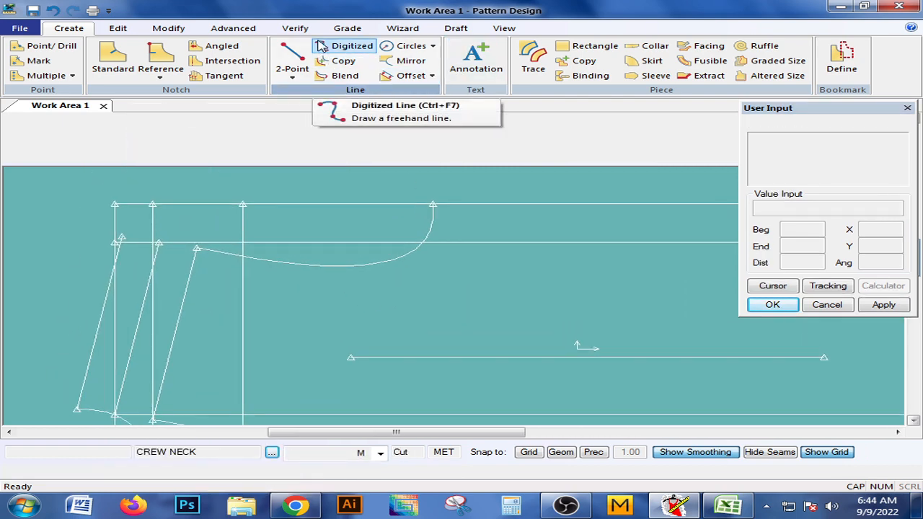
left_click(295, 28)
left_click(403, 63)
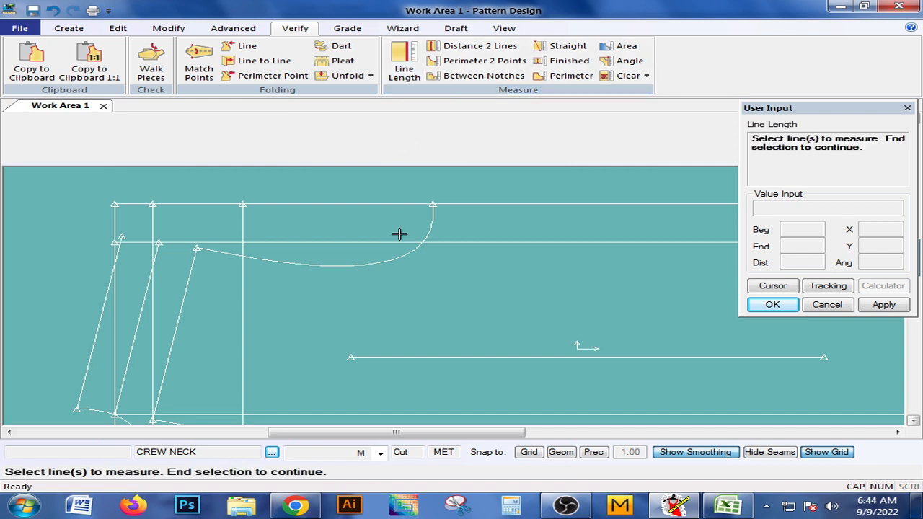
left_click(364, 261)
right_click(362, 251)
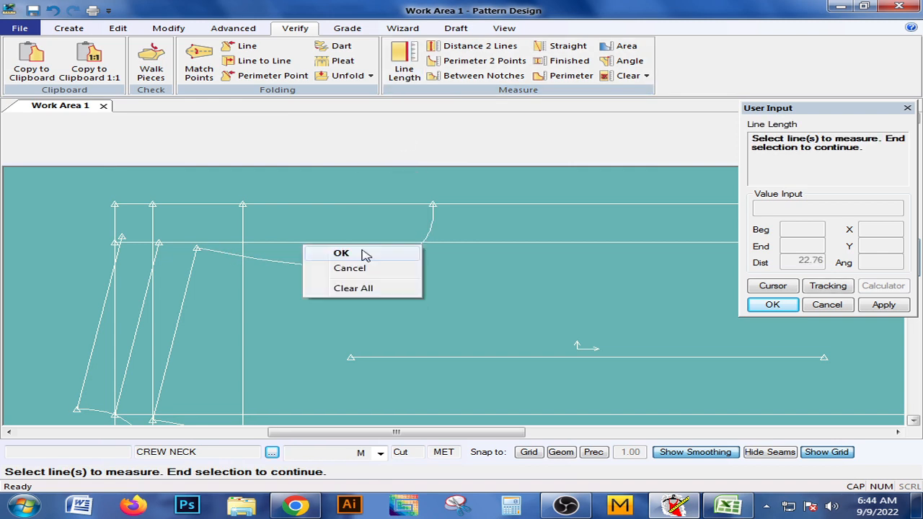
left_click(358, 252)
middle_click_drag(302, 266, 285, 261)
scroll(323, 293, "down", 1)
middle_click_drag(324, 297, 326, 286)
scroll(326, 286, "down", 1)
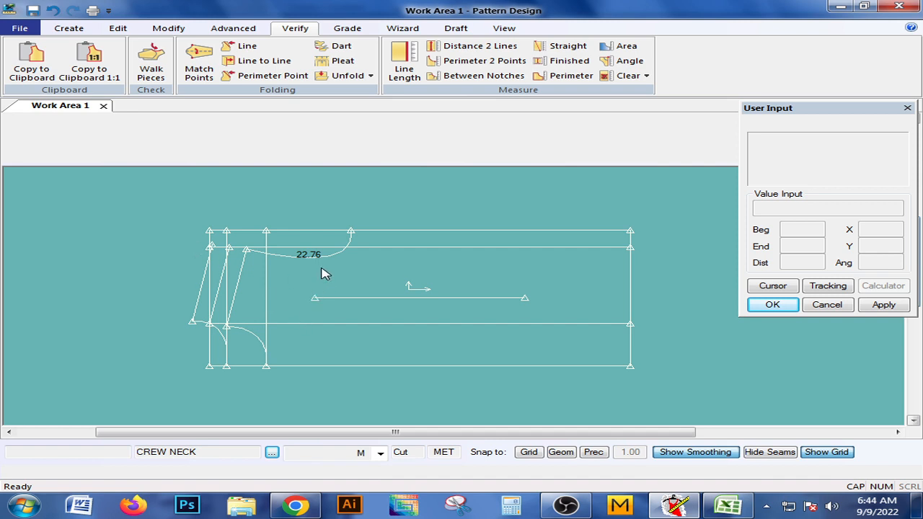
middle_click_drag(306, 282, 308, 278)
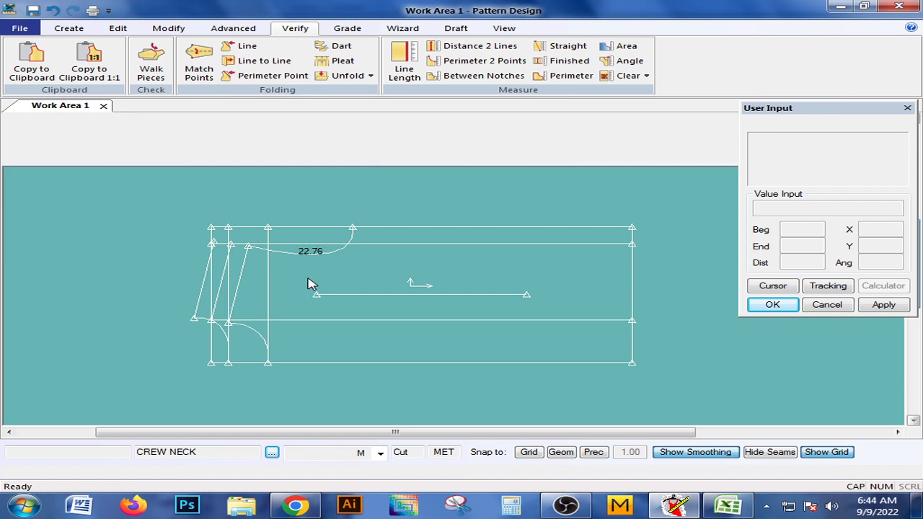
Delete the armhole curve drawn from the innermost shoulder line.
scroll(350, 241, "up", 4)
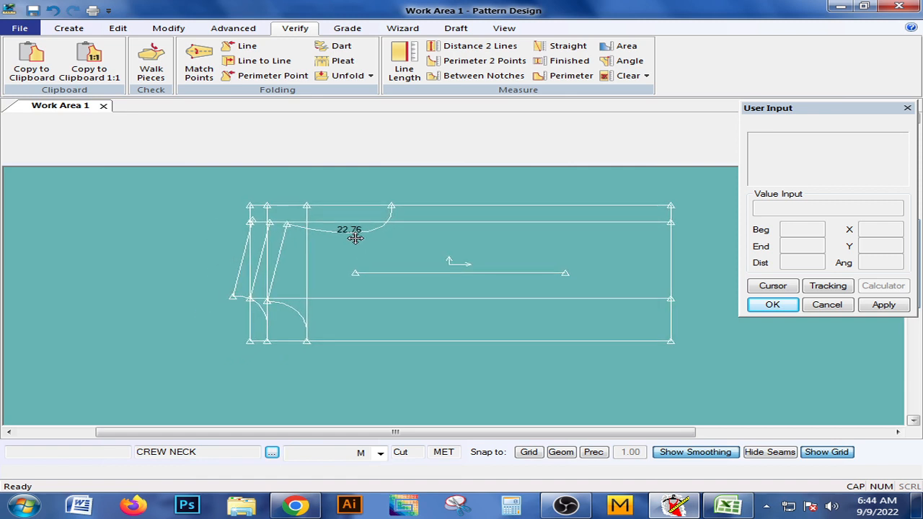
middle_click_drag(356, 238, 361, 290)
left_click(168, 28)
left_click(25, 72)
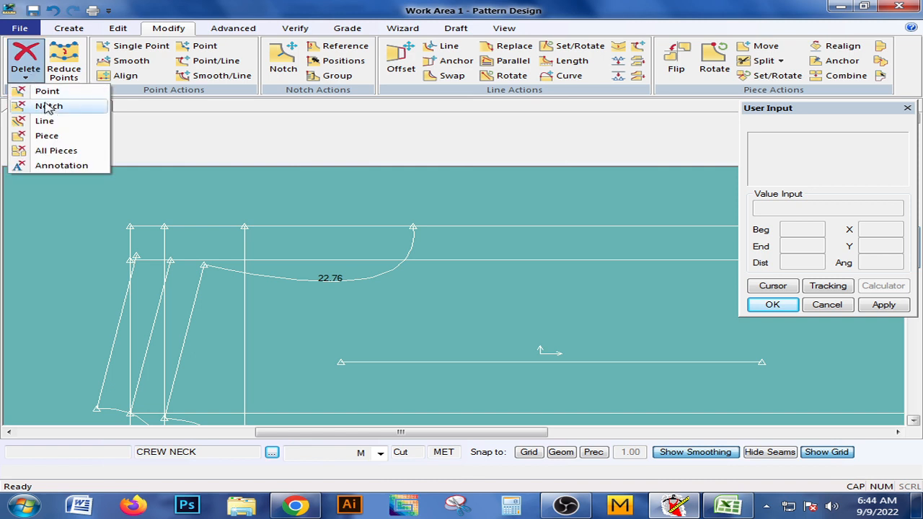
left_click(45, 121)
left_click(361, 274)
right_click(361, 274)
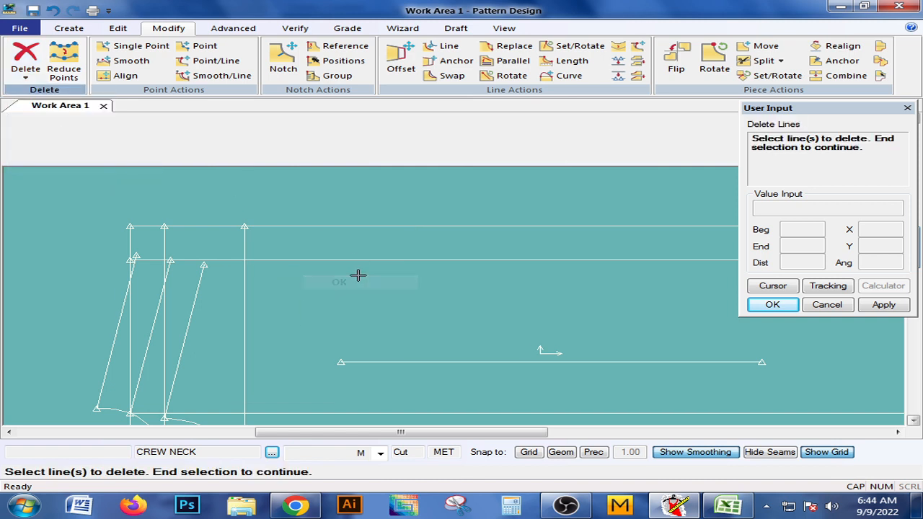
middle_click_drag(353, 307, 310, 275)
scroll(323, 299, "down", 1)
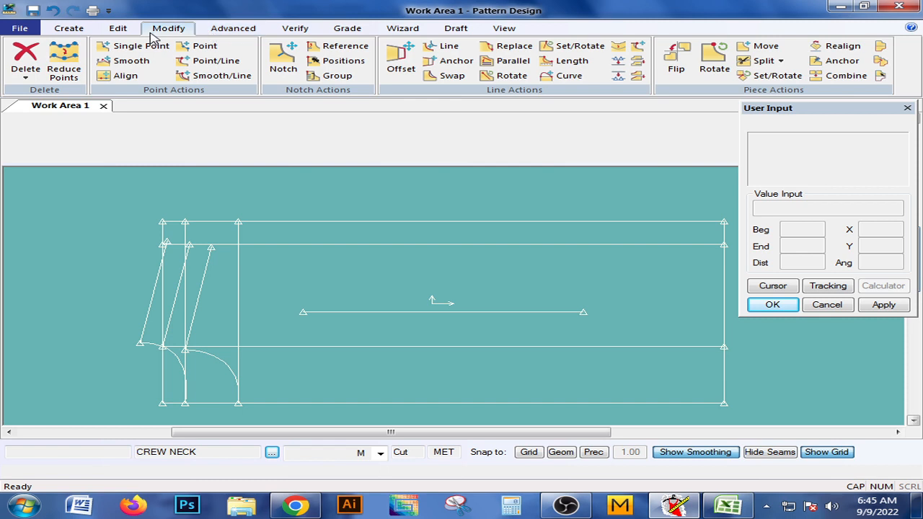
Start a 2-point curve on the rectangle's upper edge at compass distance 16 from the middle shoulder line's upper end.
left_click(69, 28)
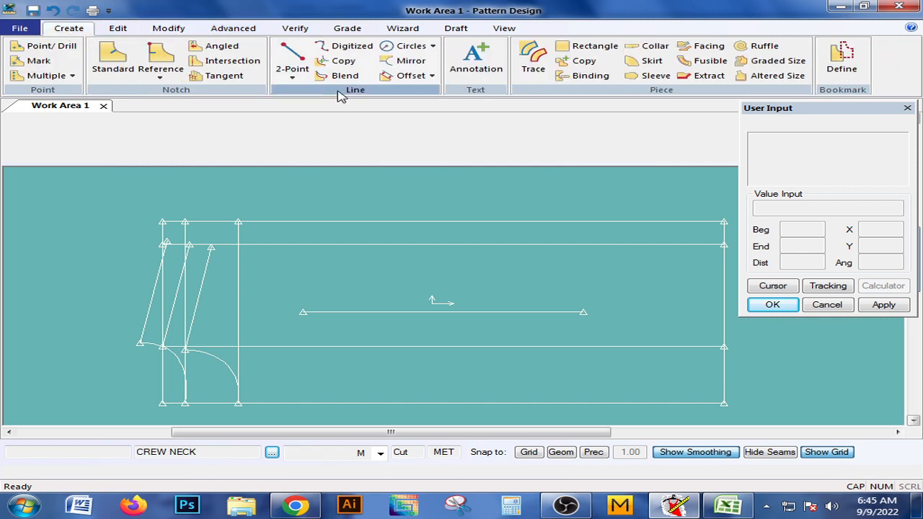
left_click(302, 76)
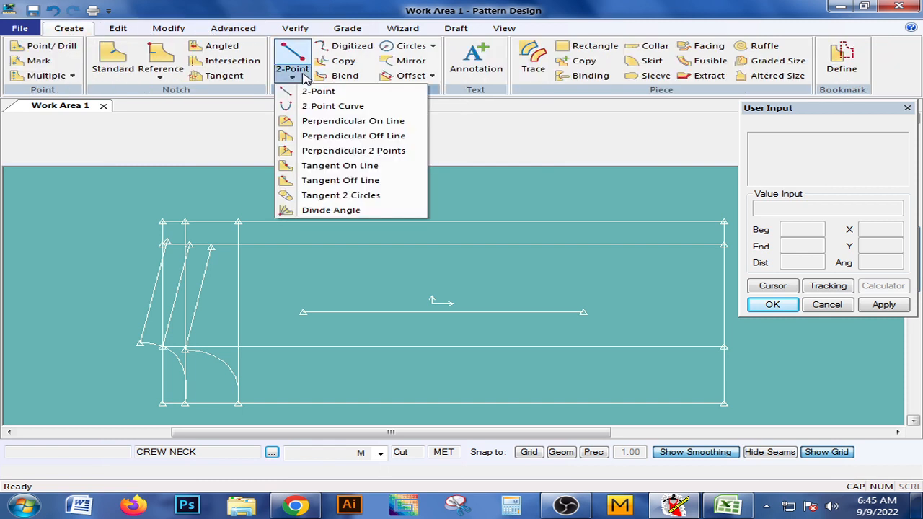
left_click(314, 107)
right_click(536, 206)
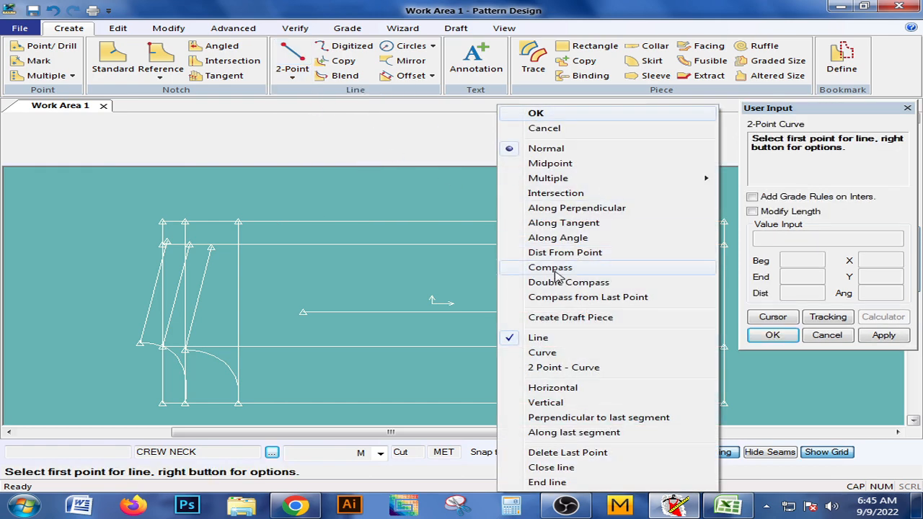
left_click(550, 268)
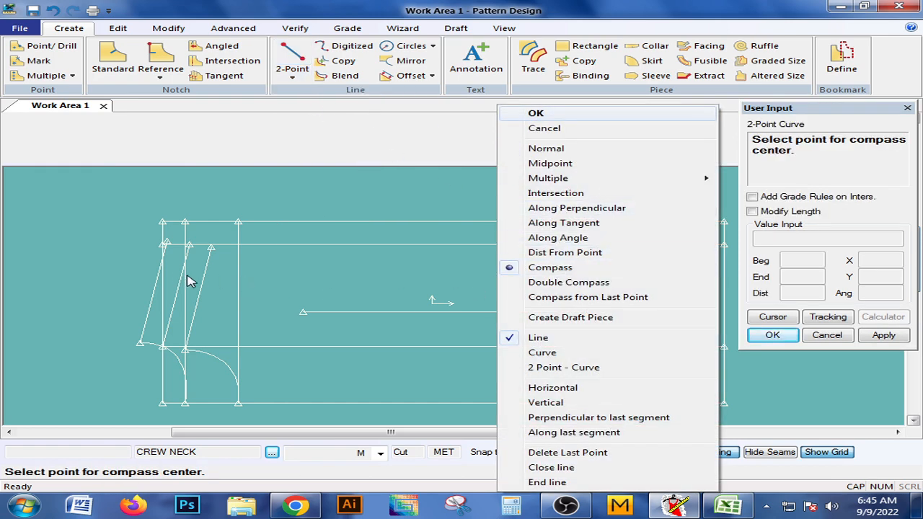
left_click(180, 302)
left_click(190, 245)
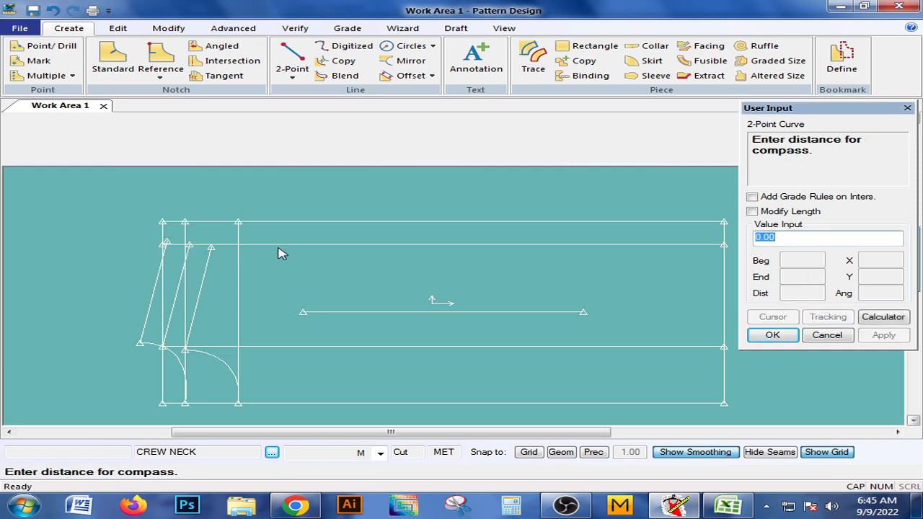
type("16")
key("Return")
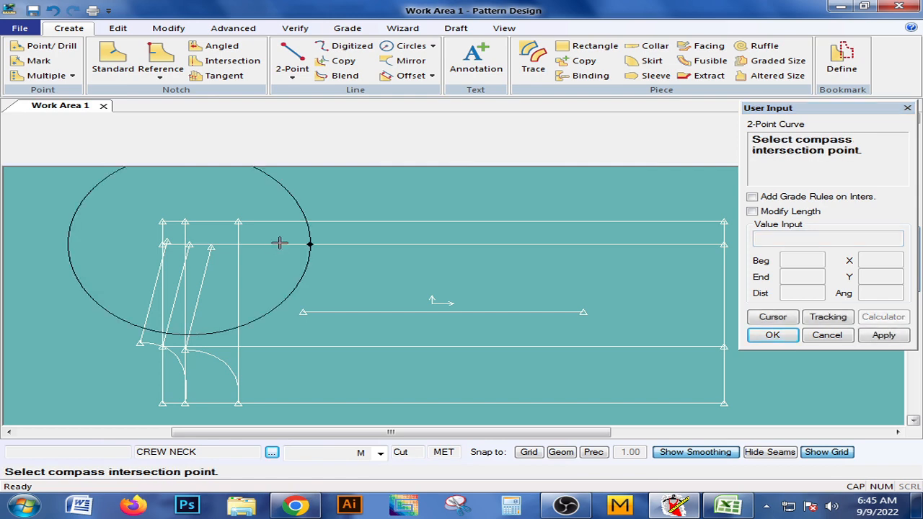
left_click(281, 227)
Run the armhole curve to the innermost shoulder line's upper end, bowed into the piece and about 16.7 long.
right_click(281, 227)
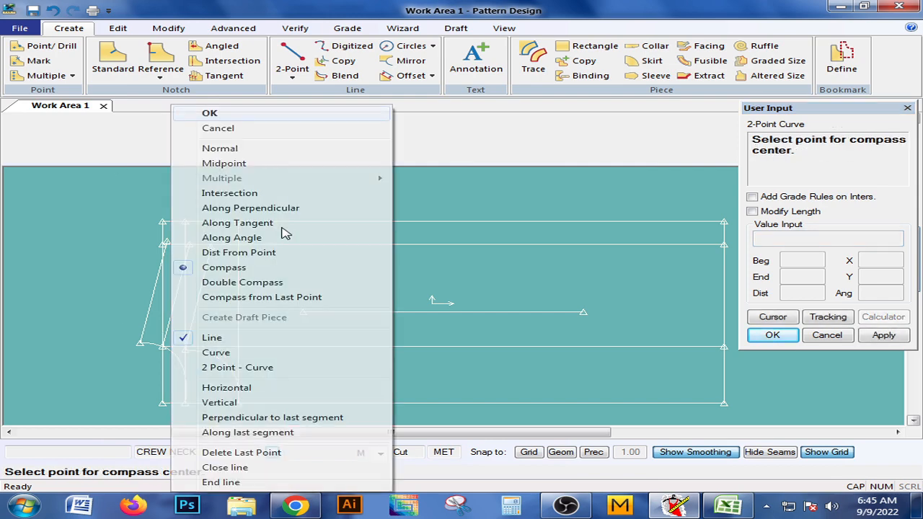
left_click(229, 368)
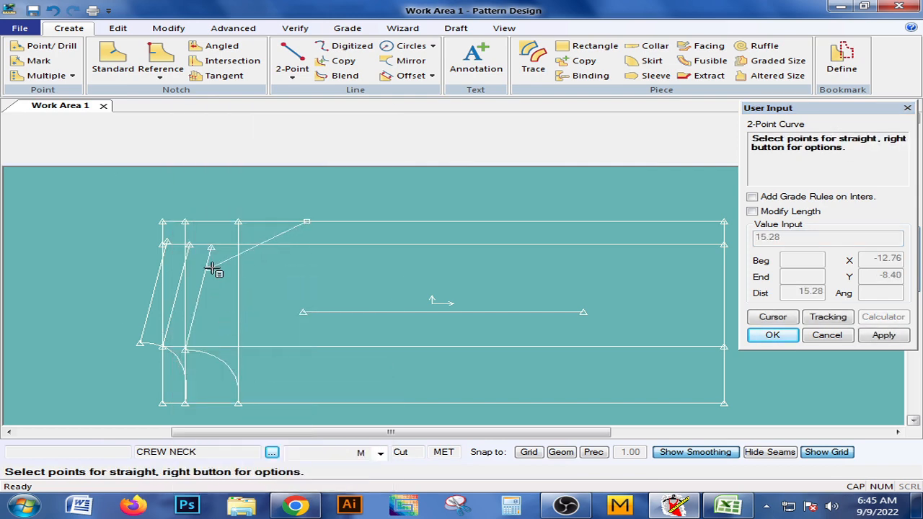
left_click(222, 242)
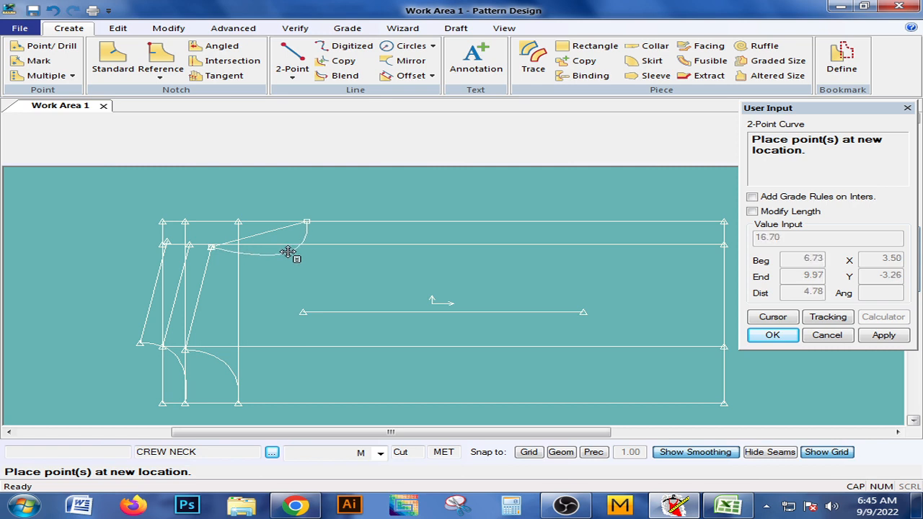
left_click(288, 252)
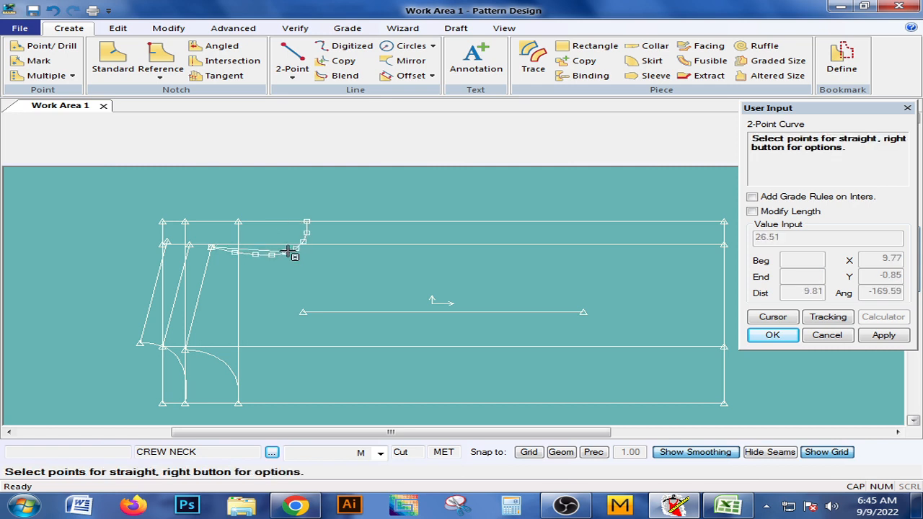
Extend the armhole curve almost straight to the middle shoulder line's upper end, about 19.7 long overall, and finish the command.
left_click(192, 242)
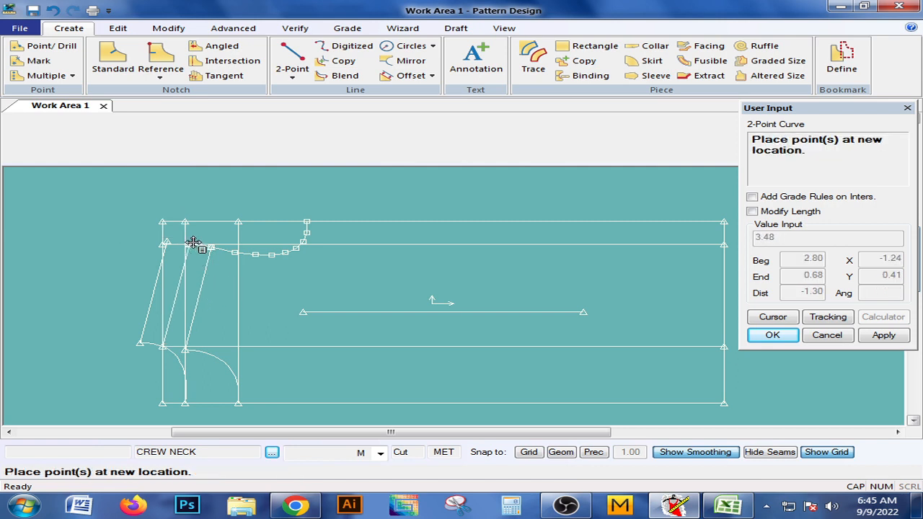
scroll(206, 258, "up", 3)
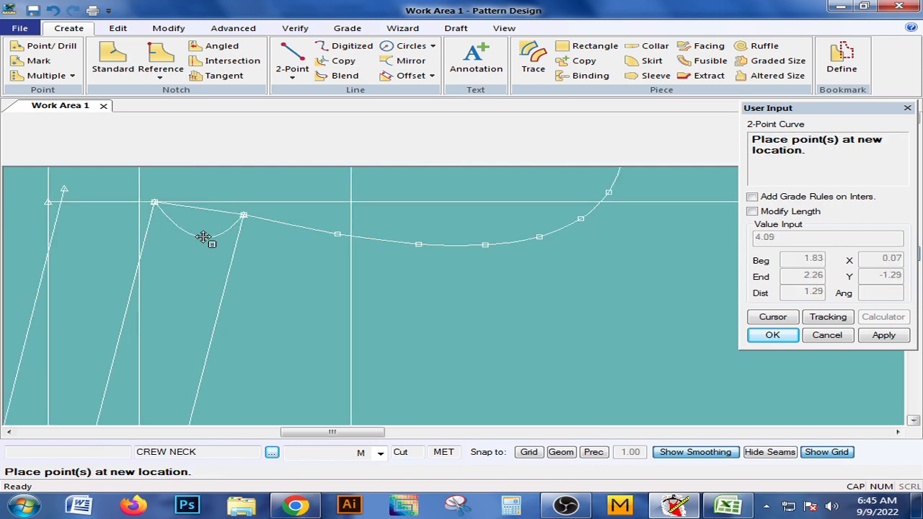
left_click(199, 207)
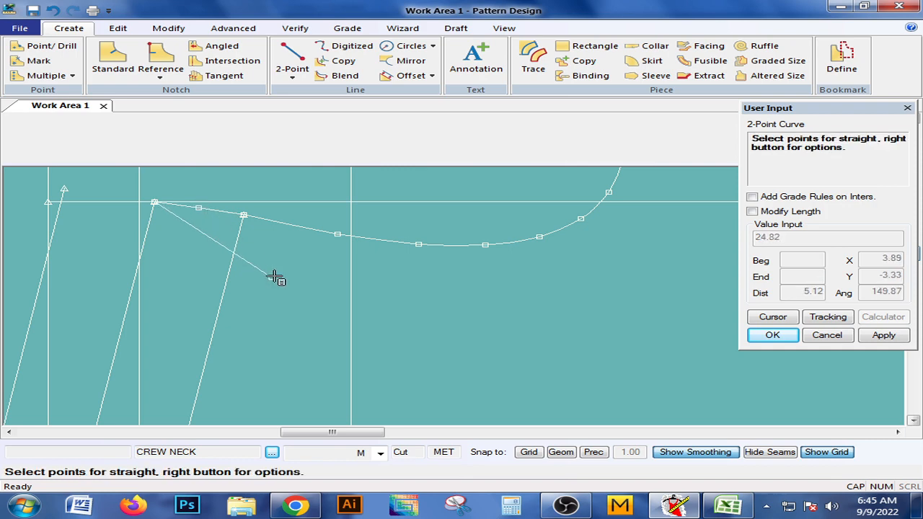
right_click(275, 278)
left_click(202, 128)
right_click(268, 295)
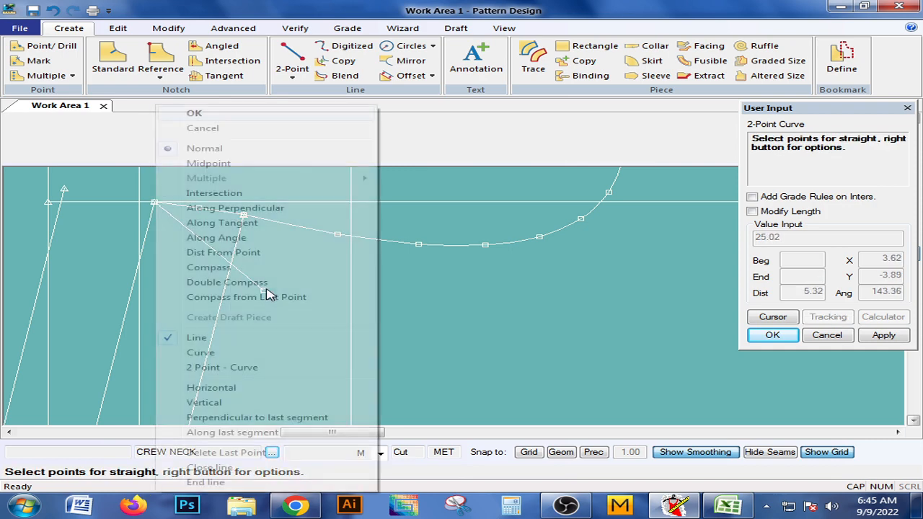
left_click(206, 114)
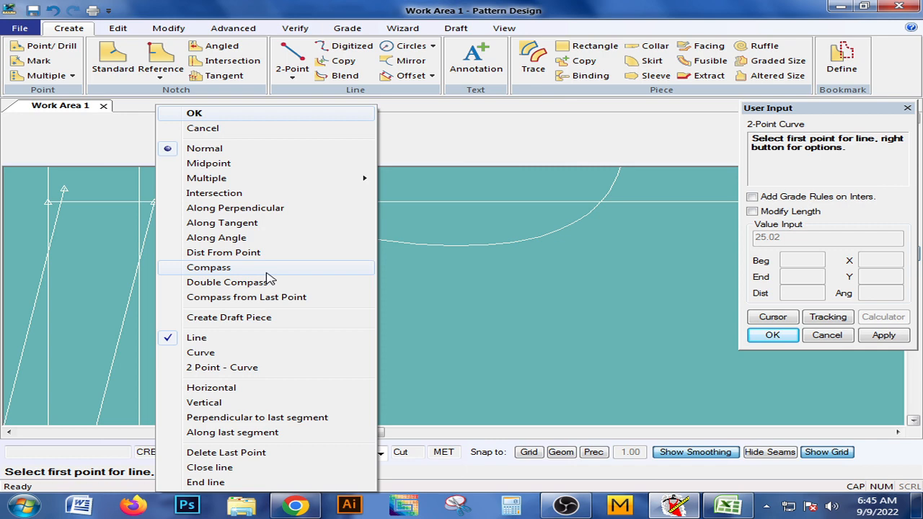
left_click(201, 115)
middle_click_drag(285, 238, 292, 269)
Measure the line length of the new armhole curve.
left_click(298, 31)
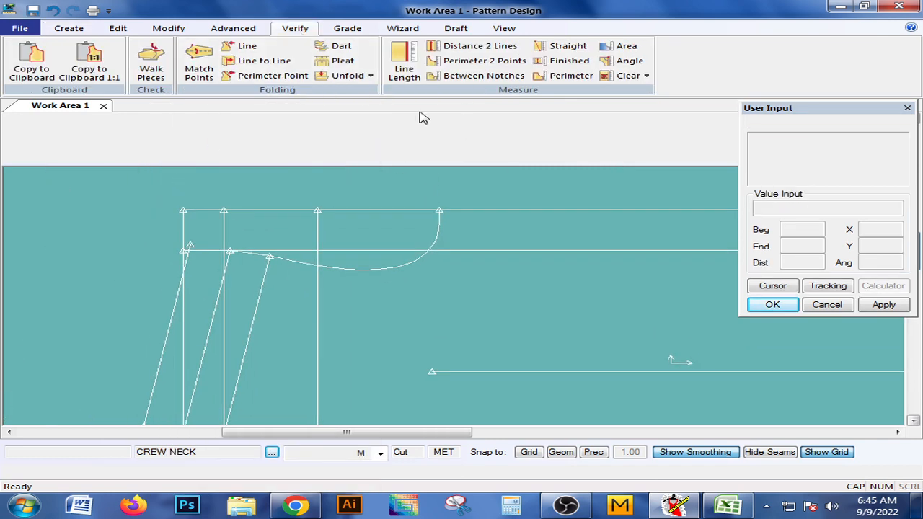
left_click(411, 75)
left_click(391, 264)
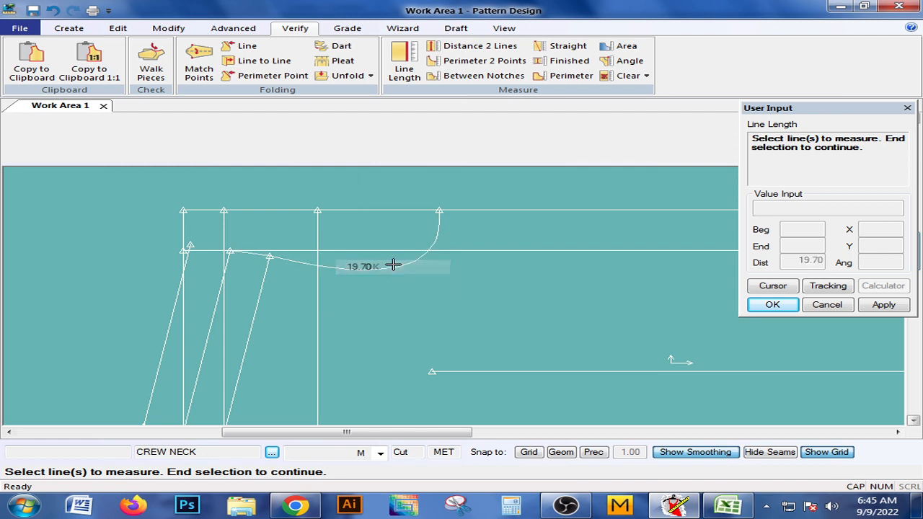
right_click(396, 288)
left_click(388, 292)
Examine the armhole curve's shape and where it meets the shoulder lines and the rectangle's upper edge.
middle_click_drag(361, 336, 229, 270)
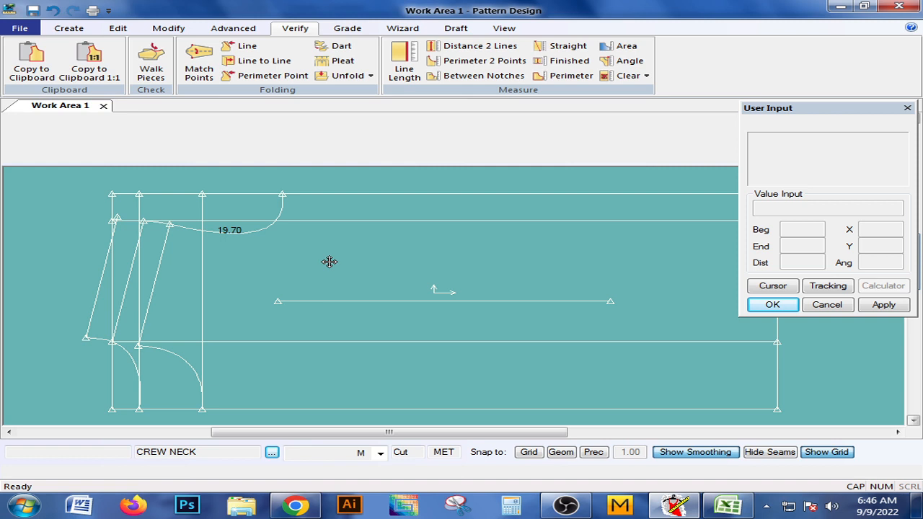
middle_click_drag(329, 262, 444, 263)
middle_click_drag(328, 256, 325, 264)
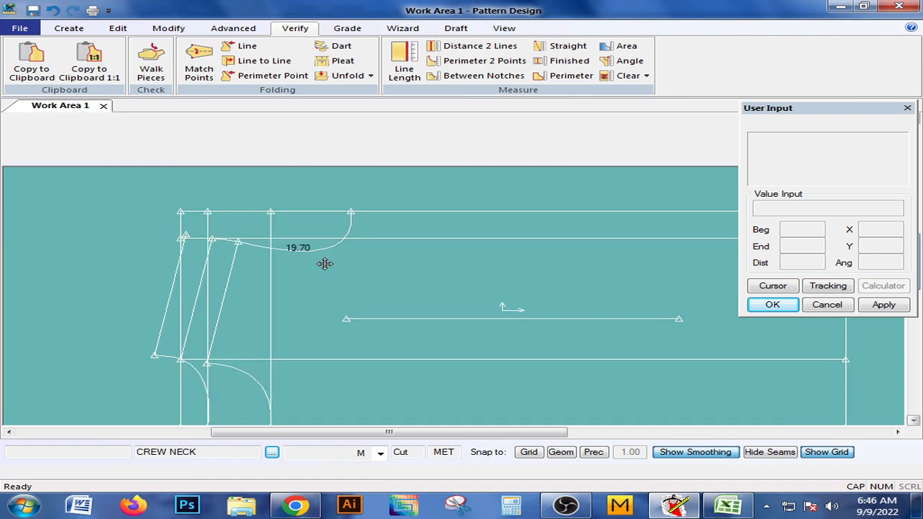
scroll(325, 264, "up", 2)
middle_click_drag(336, 296, 379, 311)
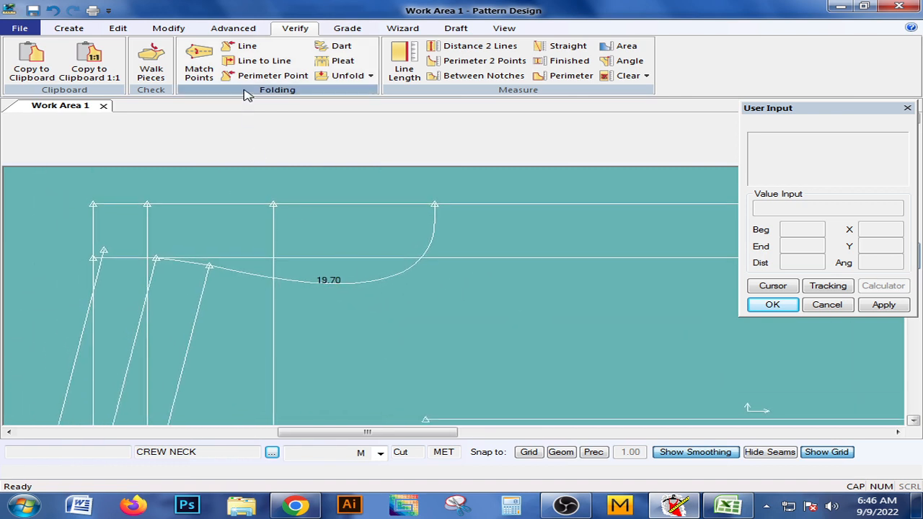
left_click(168, 30)
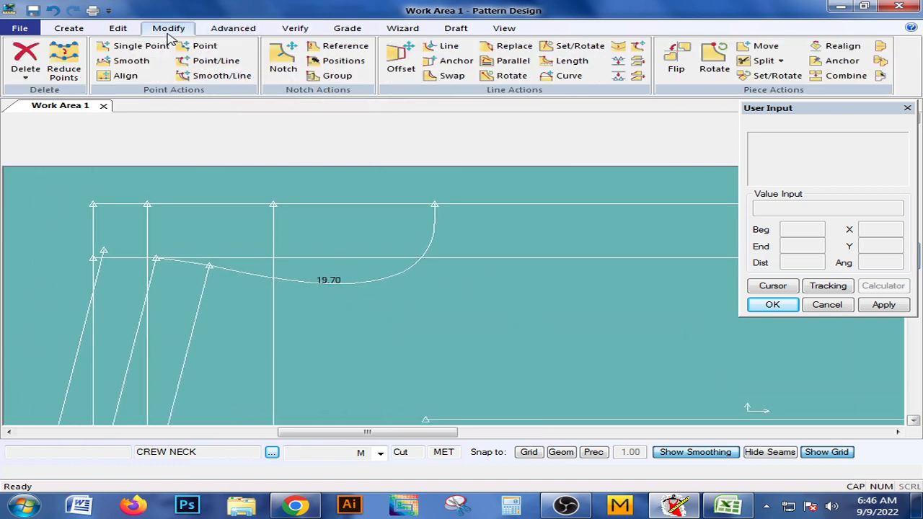
left_click(233, 28)
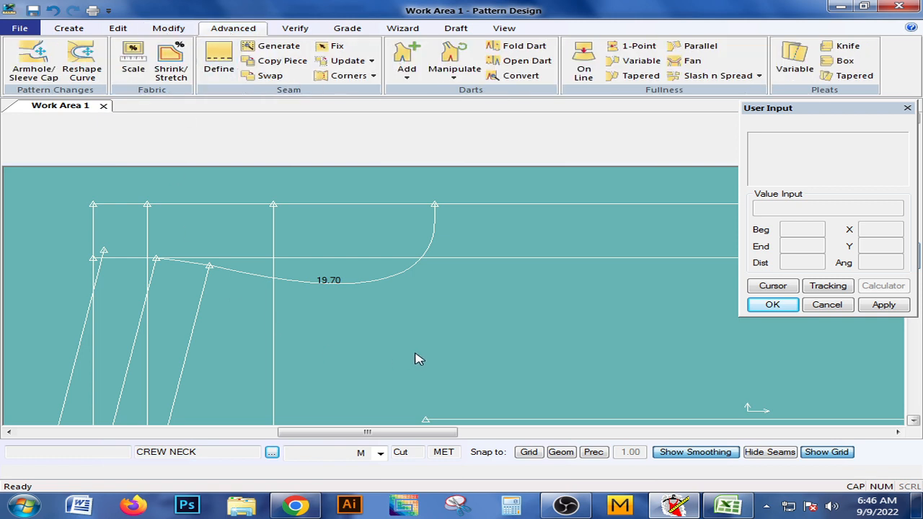
middle_click_drag(427, 308, 344, 261)
scroll(417, 298, "down", 2)
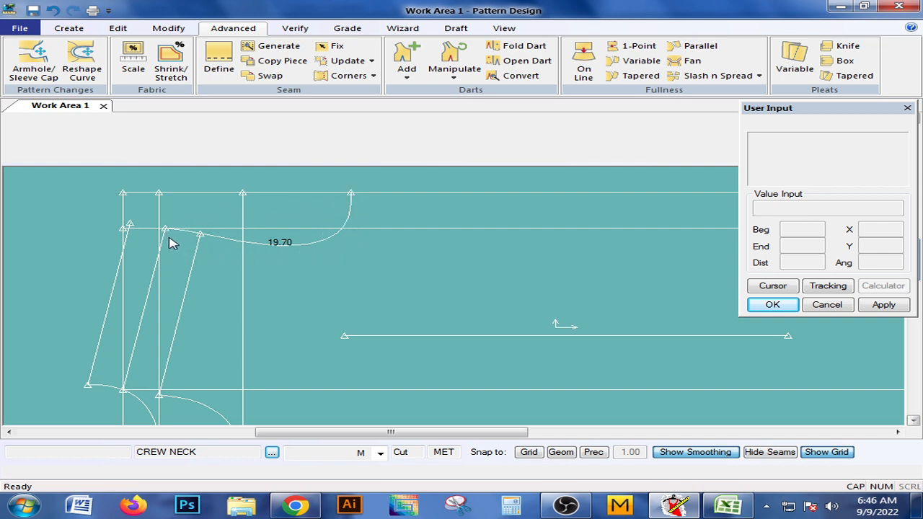
middle_click_drag(343, 253, 309, 226)
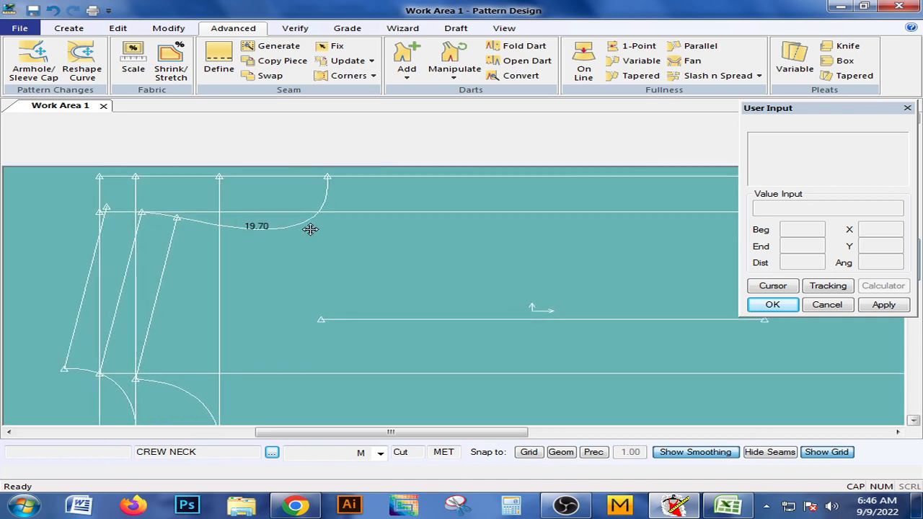
scroll(309, 227, "down", 4)
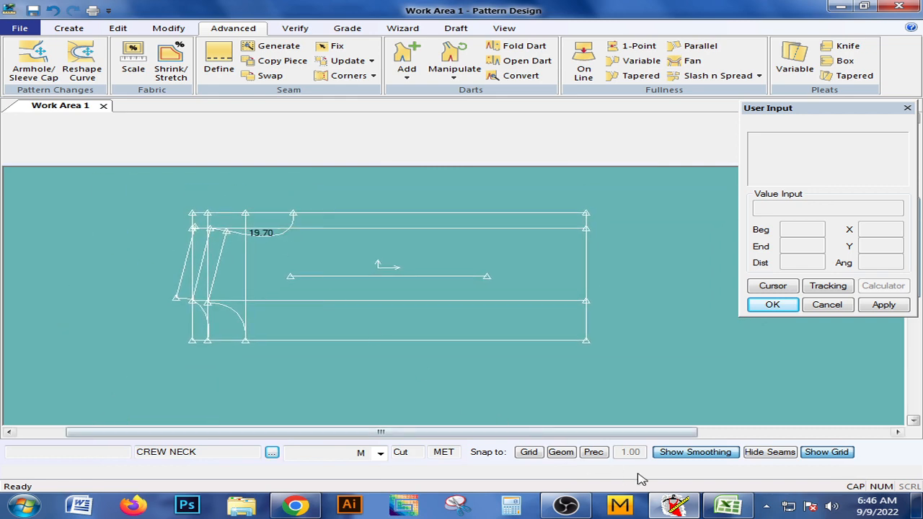
Switch to the Excel size spec and look up how far from HSP the waist width is measured.
left_click(727, 505)
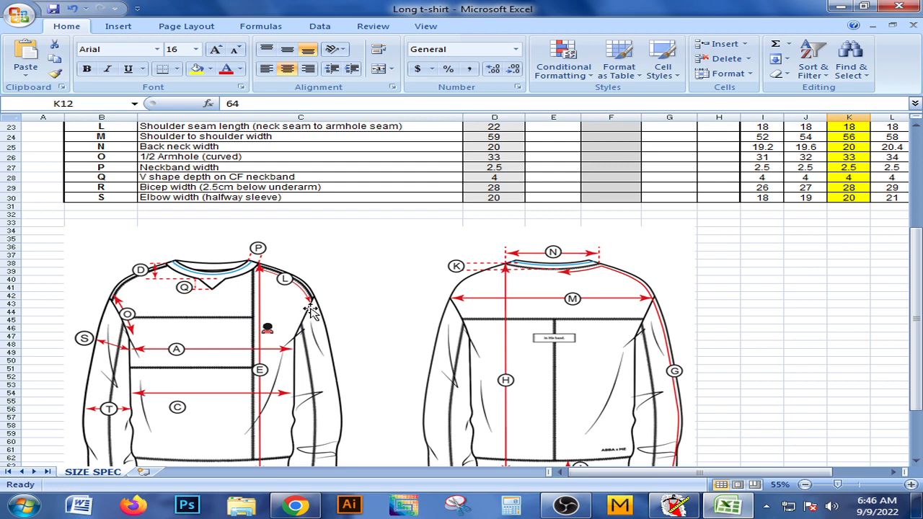
scroll(313, 309, "down", 1)
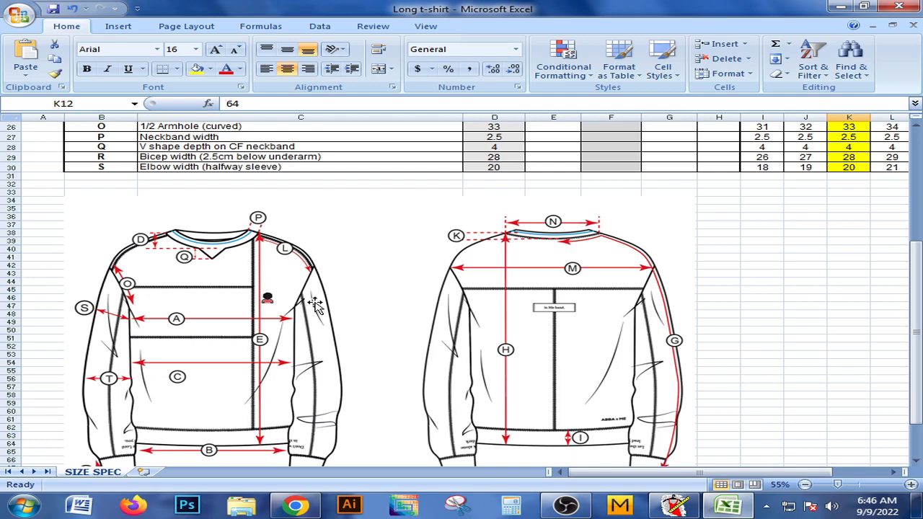
scroll(315, 305, "up", 5)
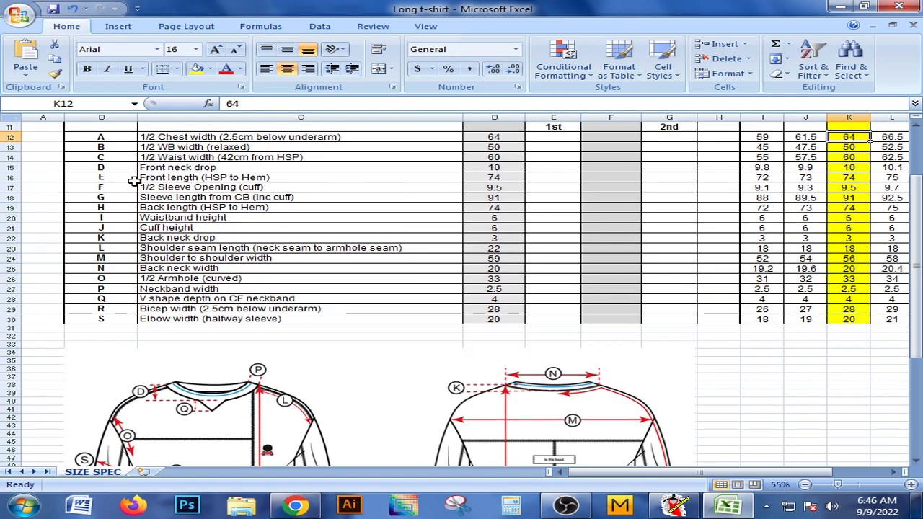
scroll(245, 168, "up", 1)
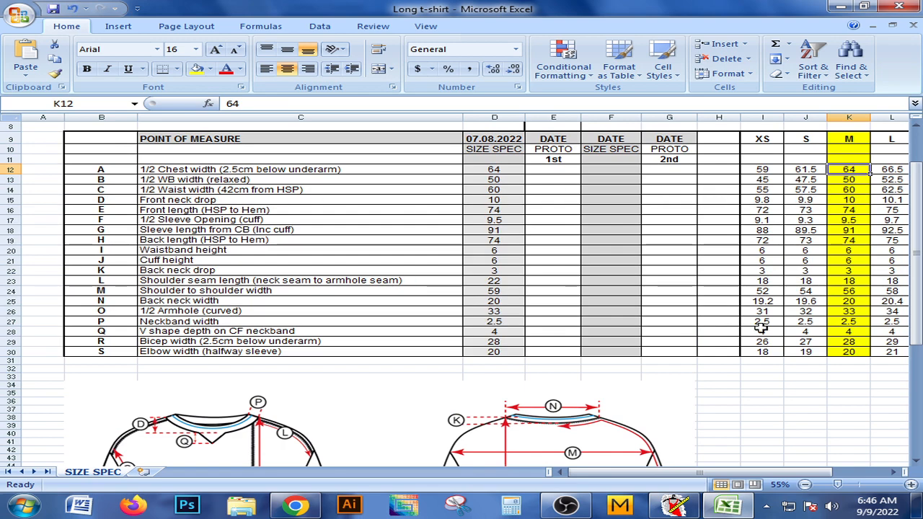
Back in Pattern Design, add one even offset of the rectangle's left edge at distance -42 to mark the waist line.
left_click(675, 505)
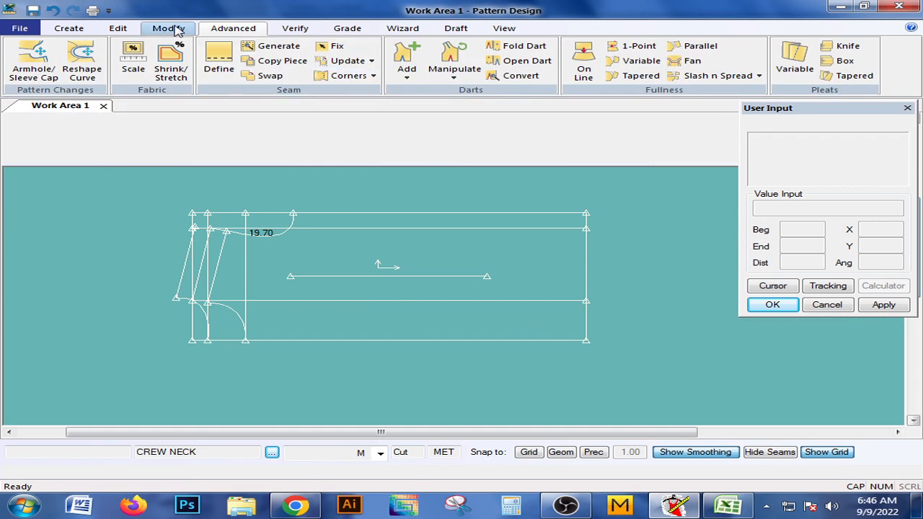
left_click(68, 29)
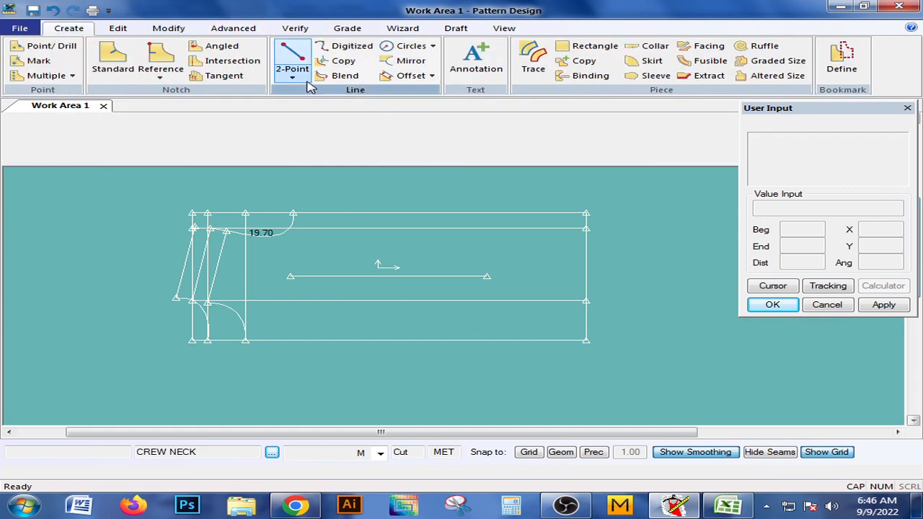
left_click(408, 75)
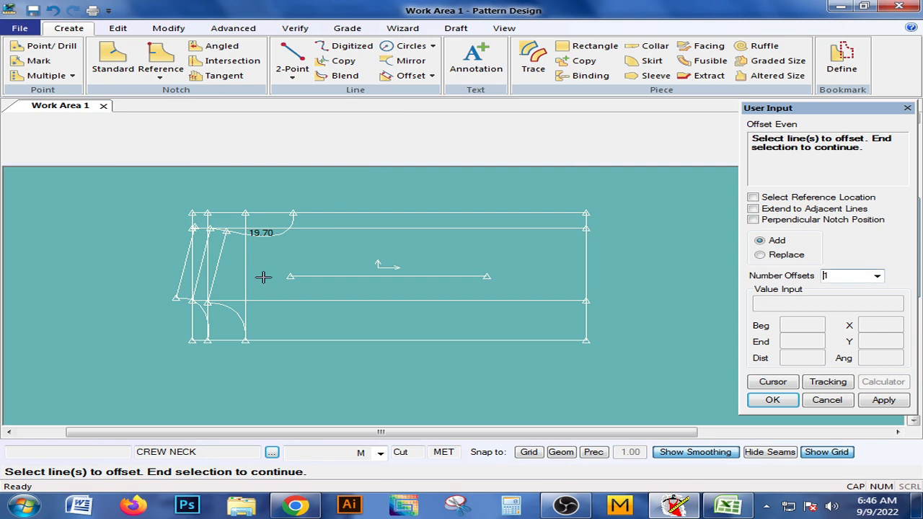
left_click(192, 315)
right_click(192, 314)
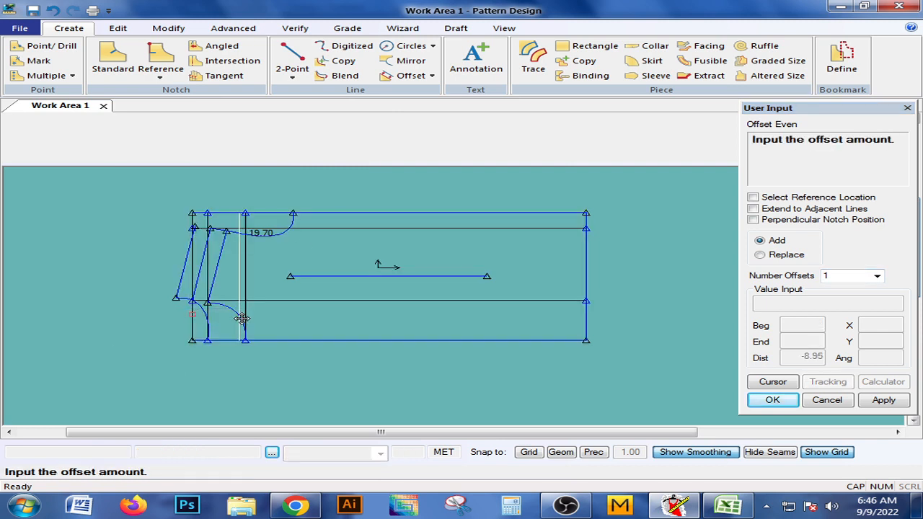
left_click(242, 318)
type("-42")
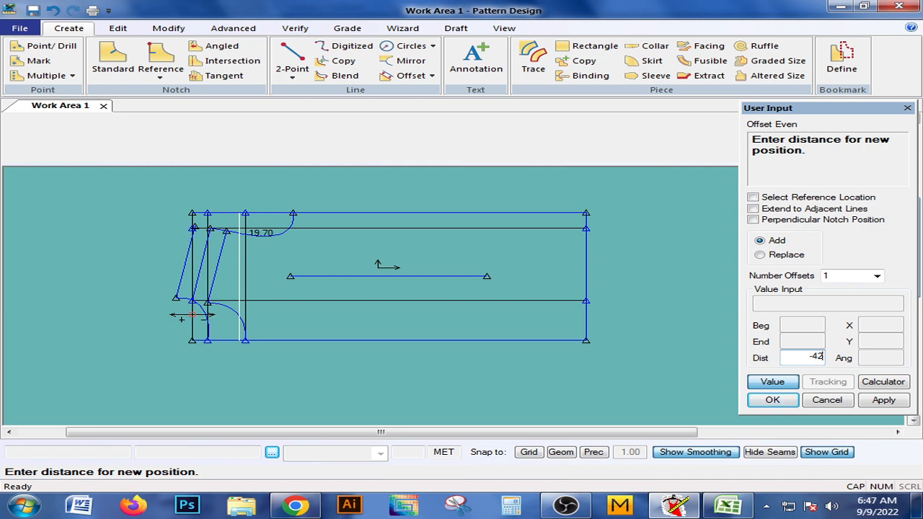
key("Return")
right_click(290, 252)
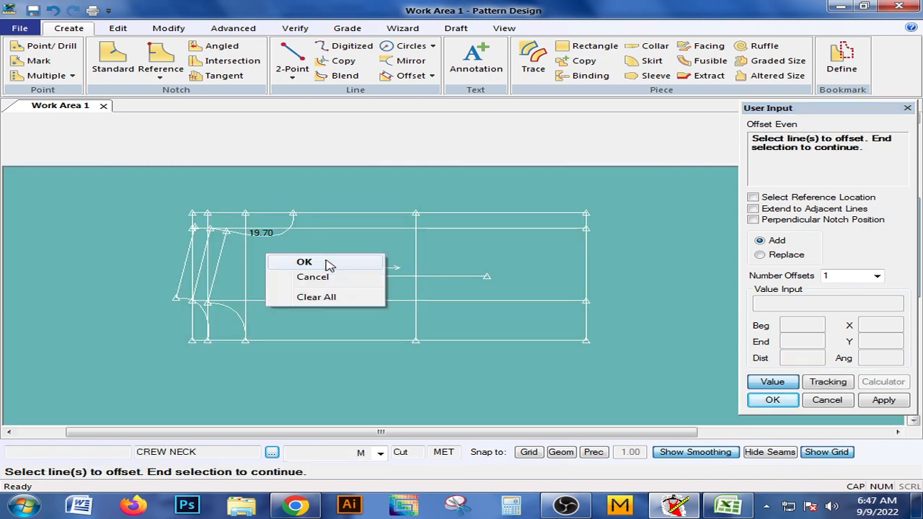
Split the waist line at a distance of 30 from its lower end to mark the waist width.
left_click(306, 261)
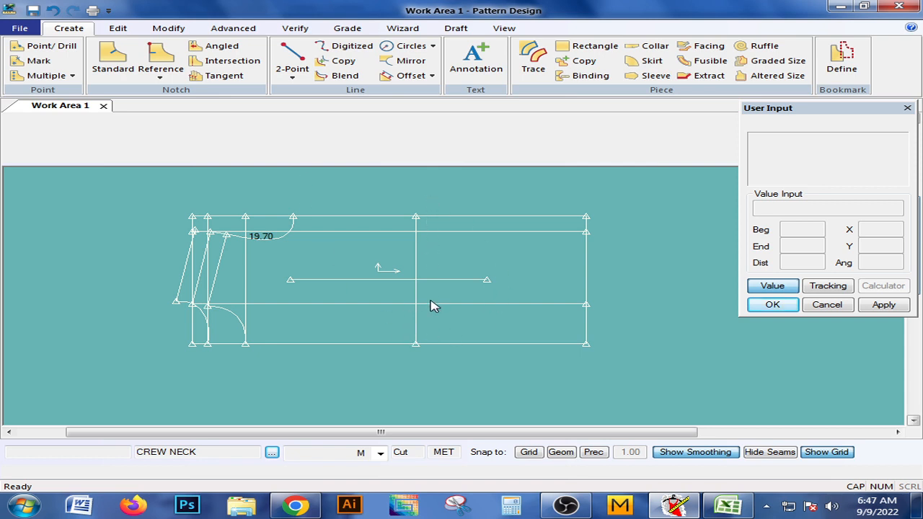
left_click(167, 29)
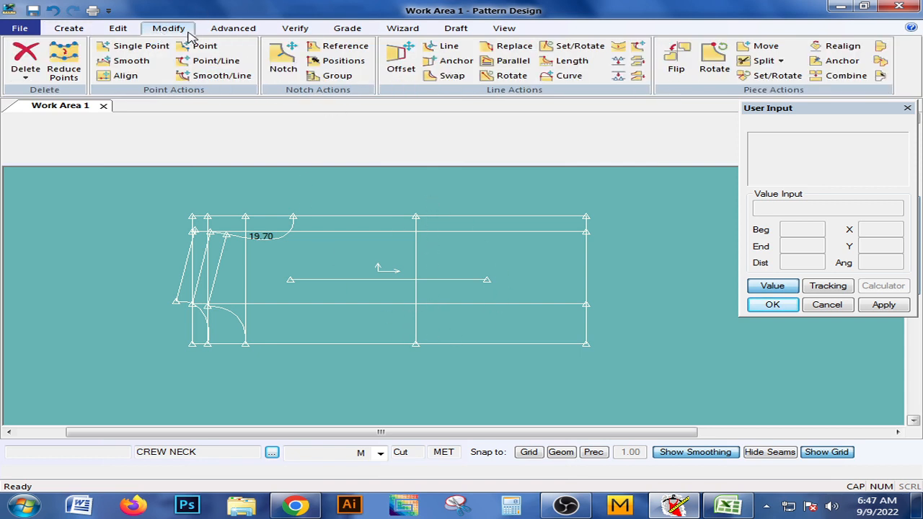
left_click(618, 77)
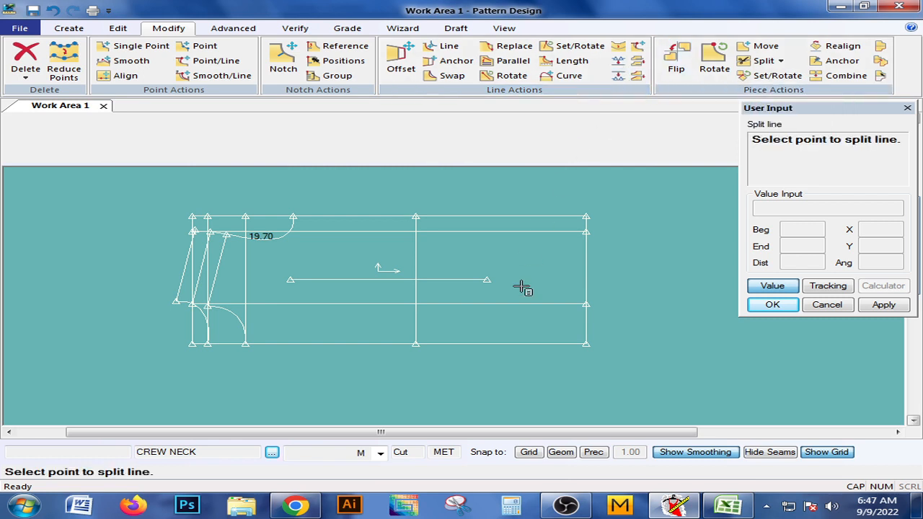
left_click(416, 349)
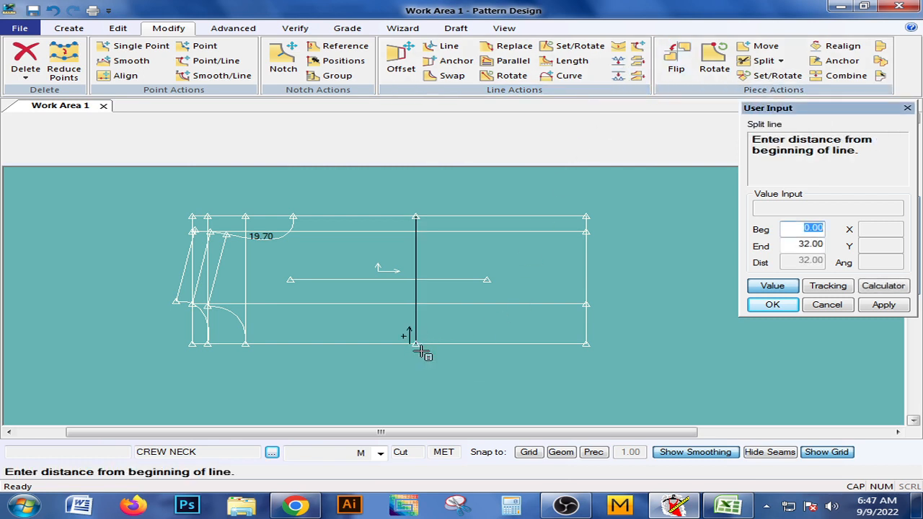
type("30")
key("Return")
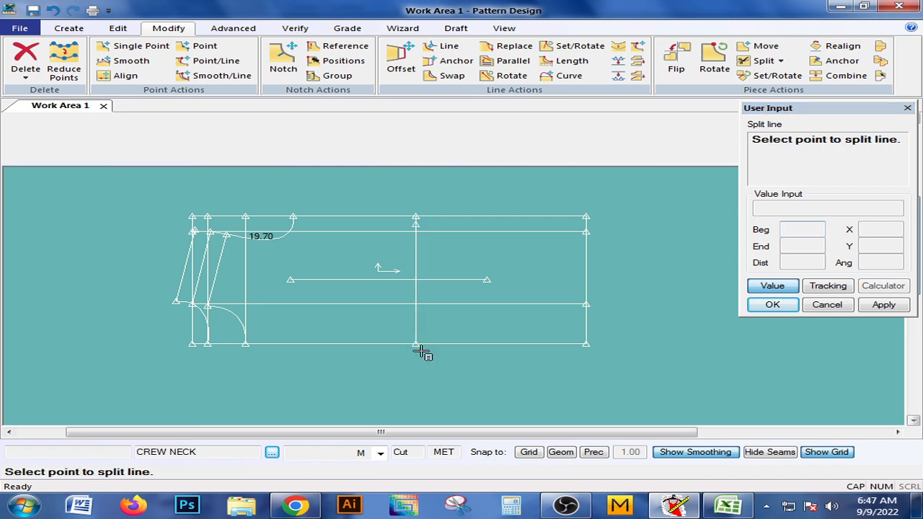
right_click(462, 241)
left_click(458, 242)
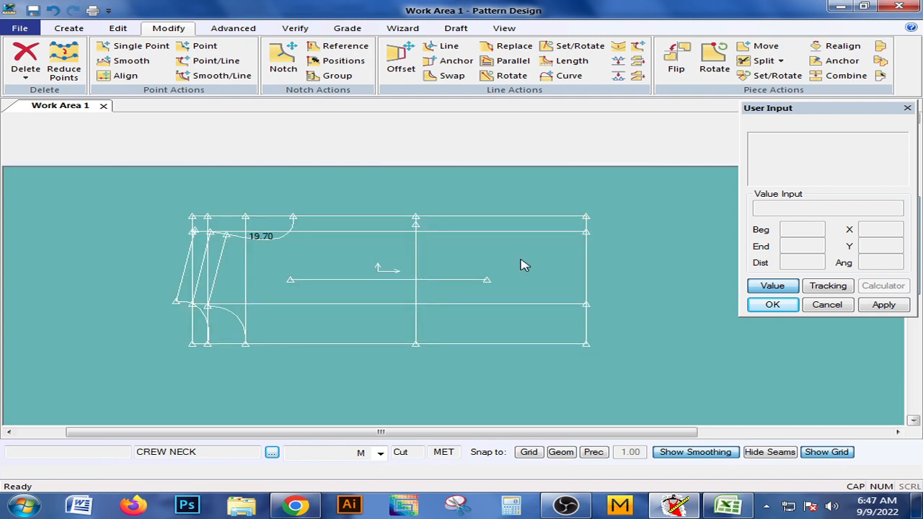
Save the CREW NECK piece.
left_click(19, 27)
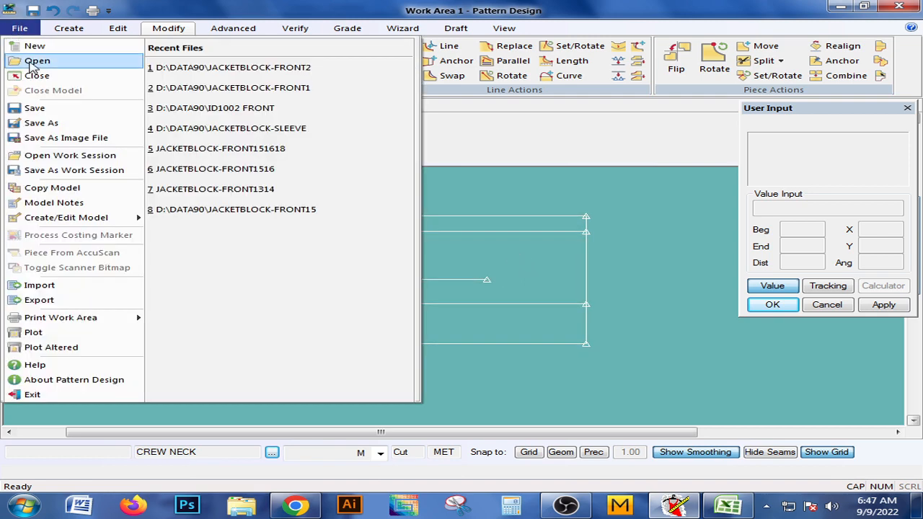
left_click(34, 109)
left_click(229, 239)
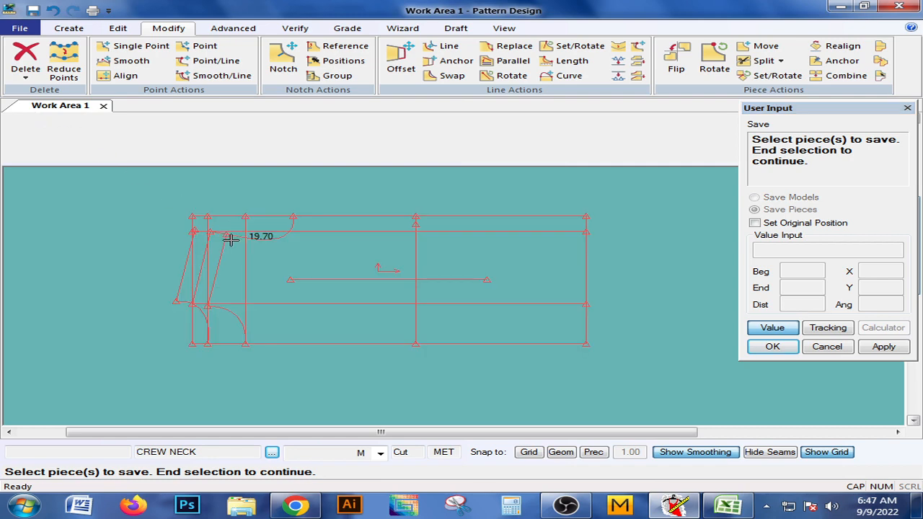
right_click(231, 240)
left_click(231, 242)
right_click(231, 241)
left_click(235, 245)
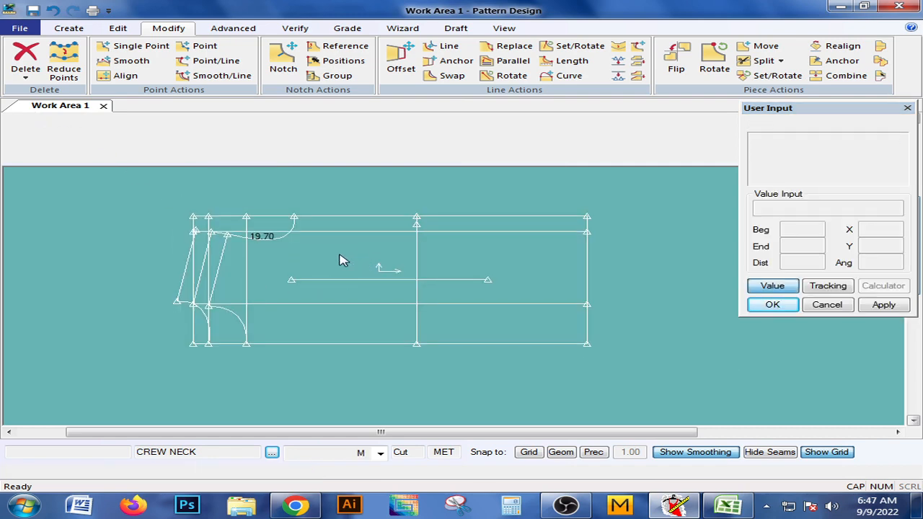
Delete the two vertical guide lines that run through the neck drop and shoulder area.
scroll(190, 249, "up", 5)
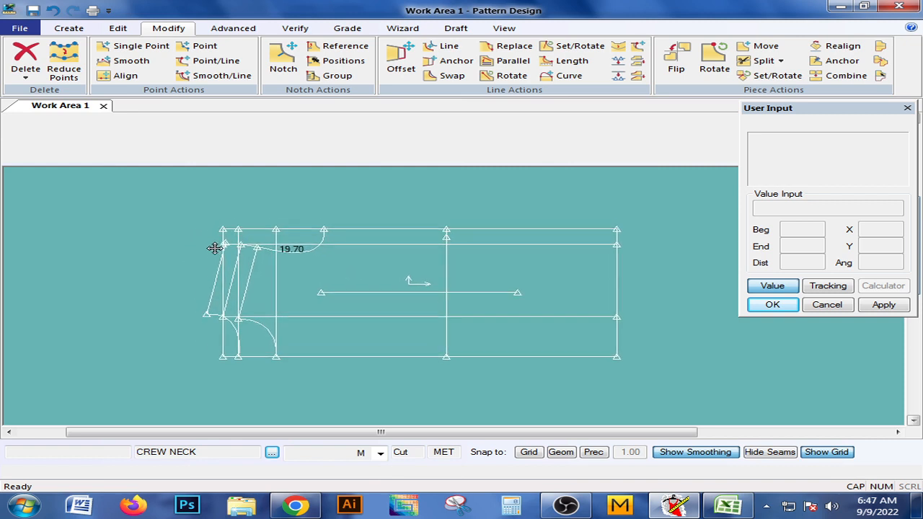
middle_click_drag(189, 258, 142, 290)
scroll(268, 259, "down", 5)
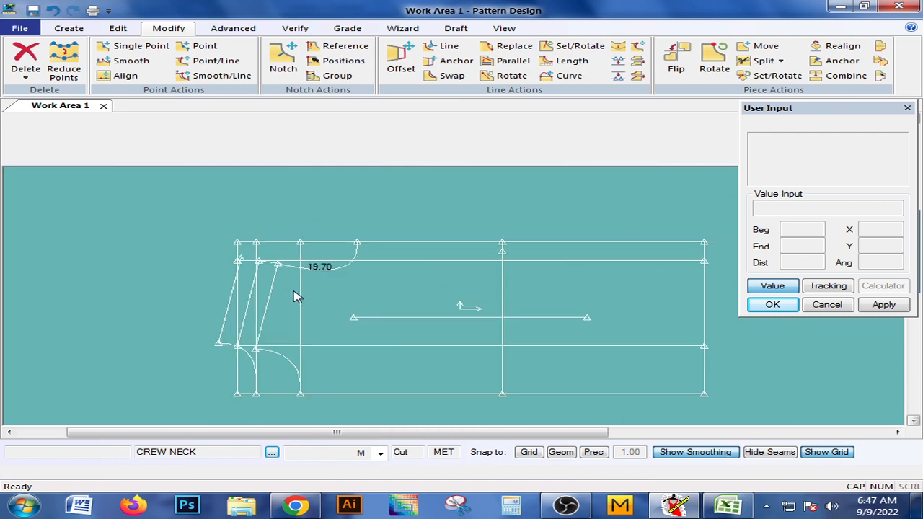
middle_click_drag(294, 290, 316, 248)
scroll(297, 279, "up", 3)
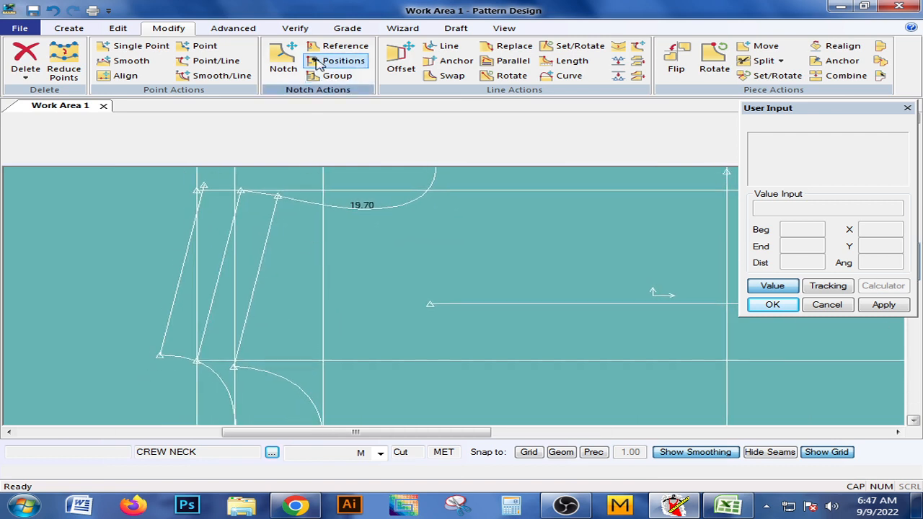
left_click(26, 72)
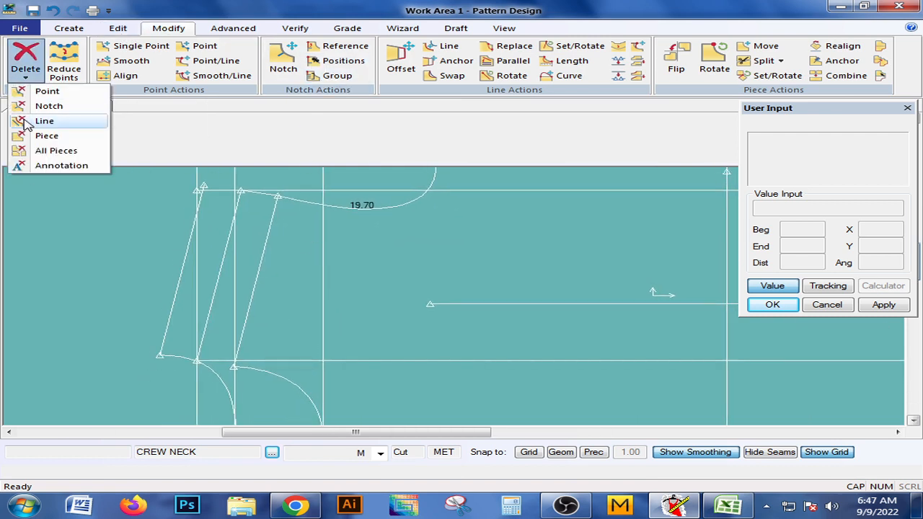
left_click(32, 122)
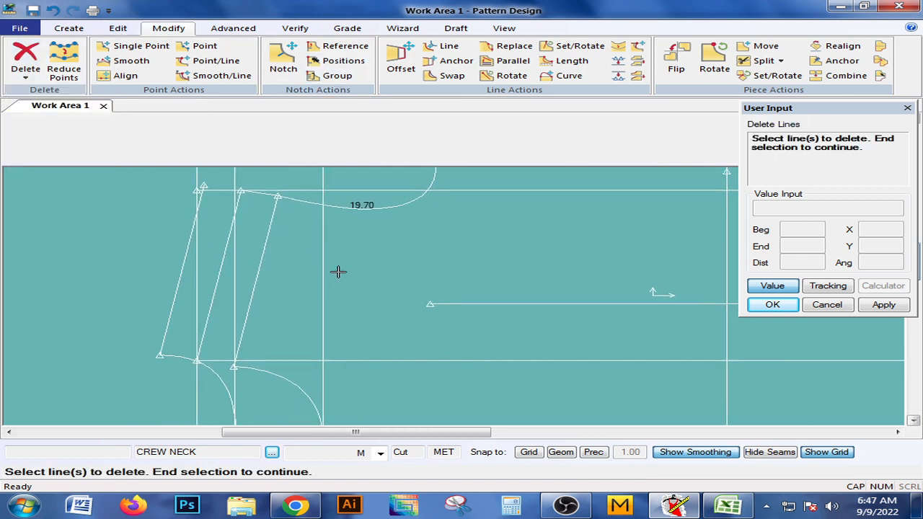
left_click(237, 259)
right_click(238, 260)
left_click(218, 257)
middle_click_drag(331, 296, 344, 348)
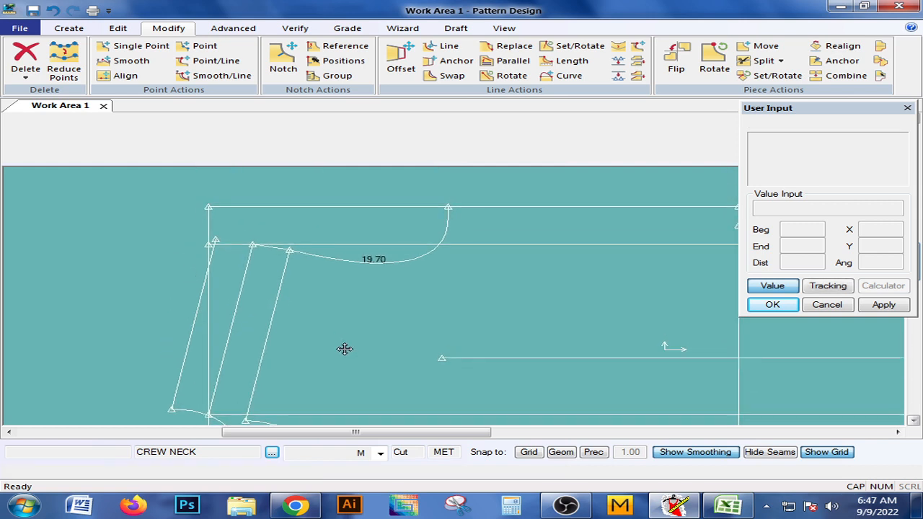
Draw a 2-Point Curve from the armhole curve's shoulder end to the outer end of the leftmost shoulder line, placing its shaping point nearly straight.
middle_click_drag(249, 247, 300, 303)
scroll(258, 281, "up", 1)
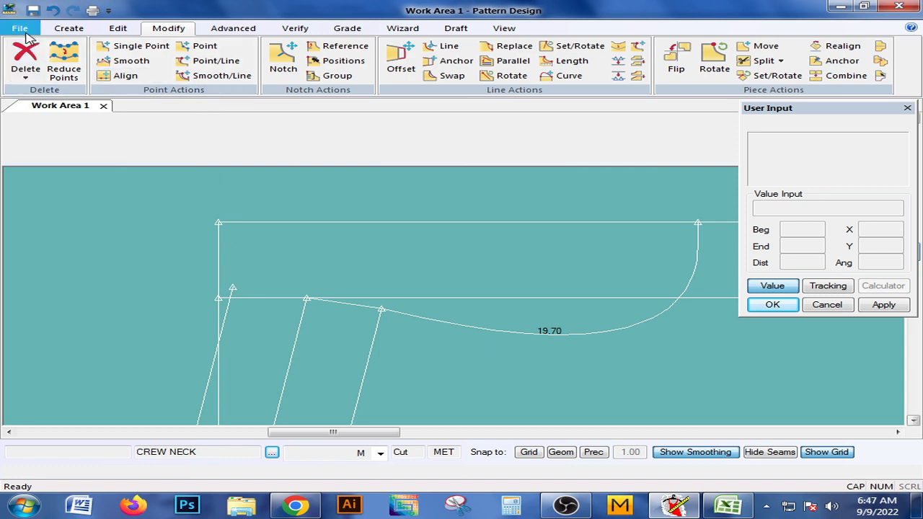
left_click(69, 28)
left_click(292, 72)
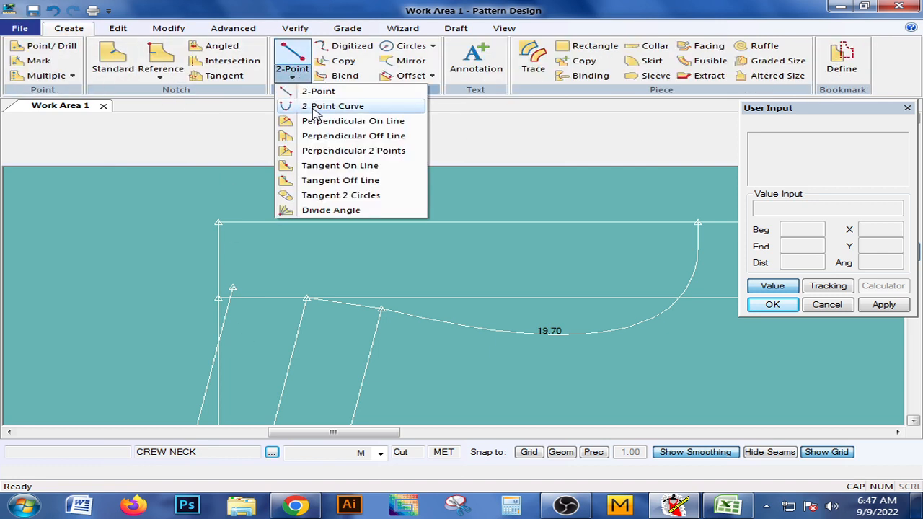
left_click(315, 107)
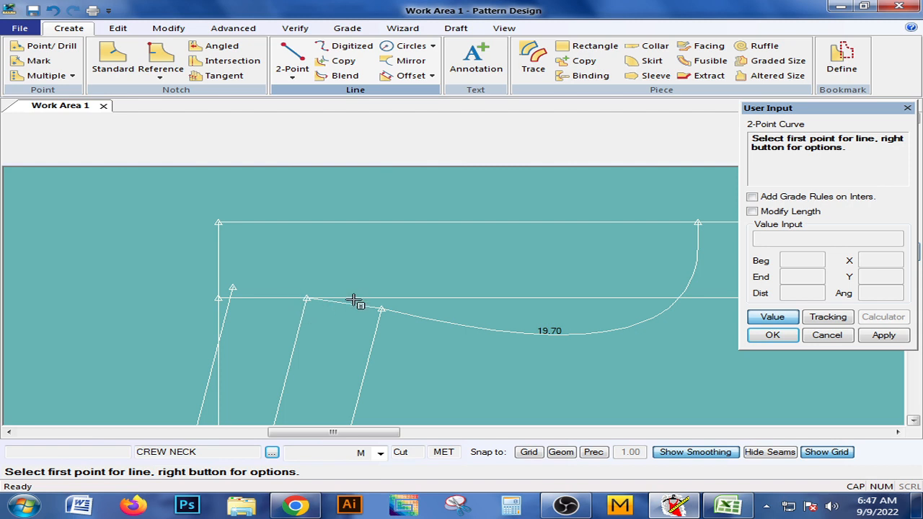
left_click(295, 295)
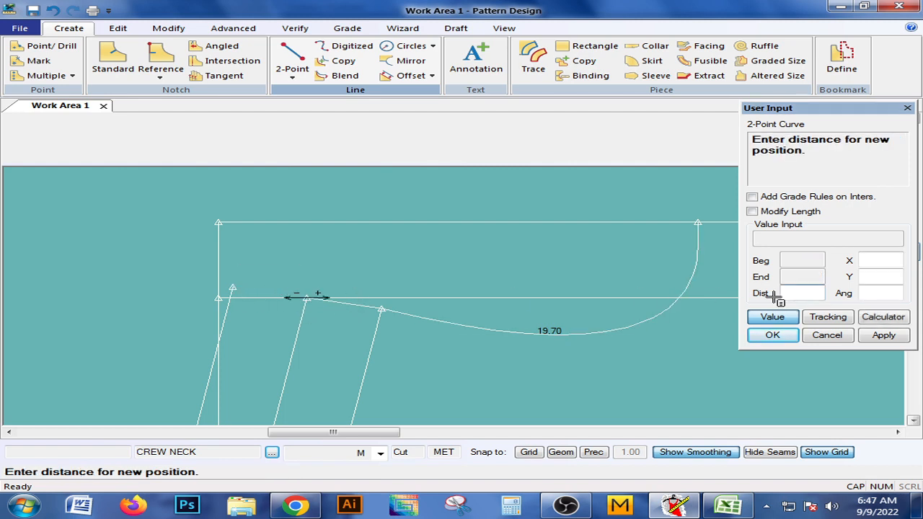
left_click(786, 316)
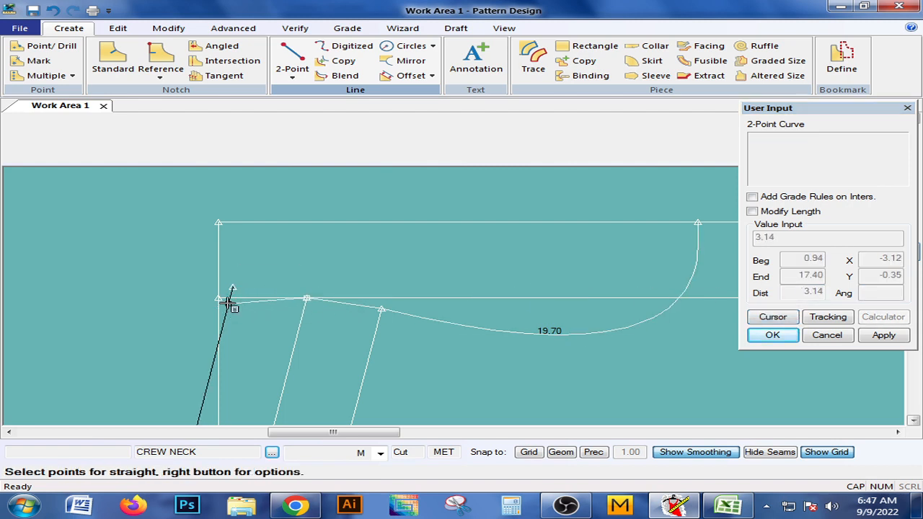
left_click(238, 284)
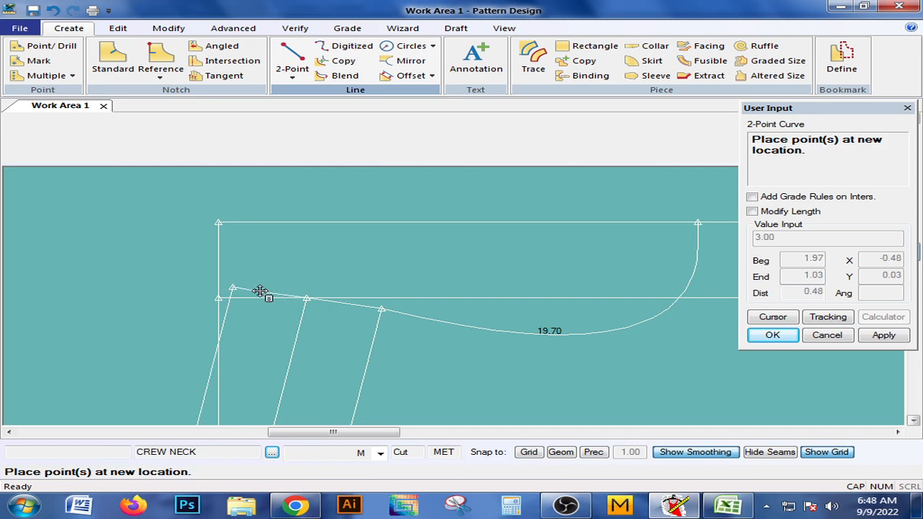
left_click(258, 290)
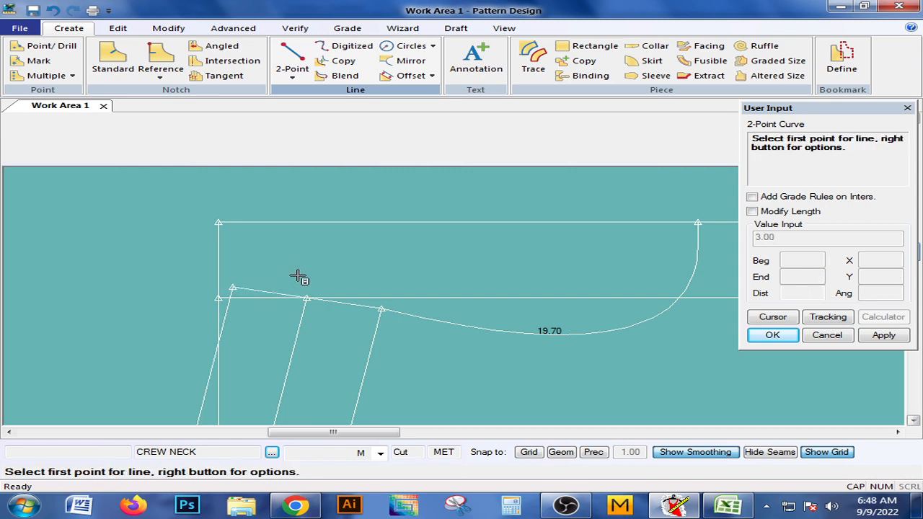
right_click(303, 274)
left_click(230, 113)
scroll(328, 280, "down", 5)
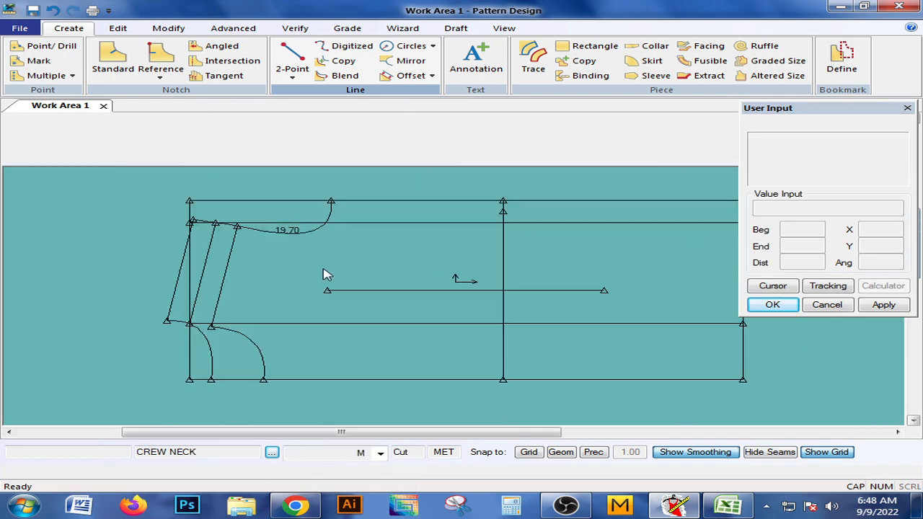
Smooth the armhole curve between its shoulder end and the rectangle's upper edge.
middle_click_drag(323, 267, 439, 338)
scroll(324, 279, "up", 1)
scroll(324, 279, "up", 1)
scroll(458, 350, "down", 1)
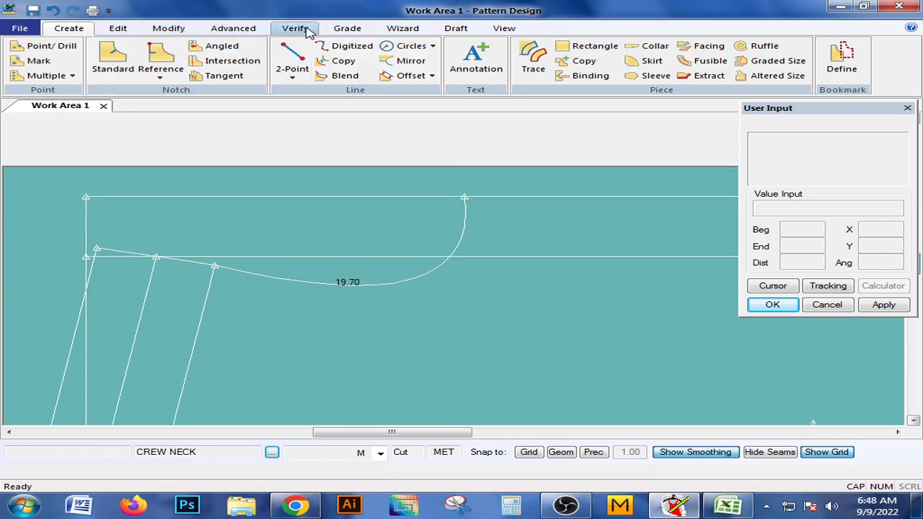
left_click(168, 28)
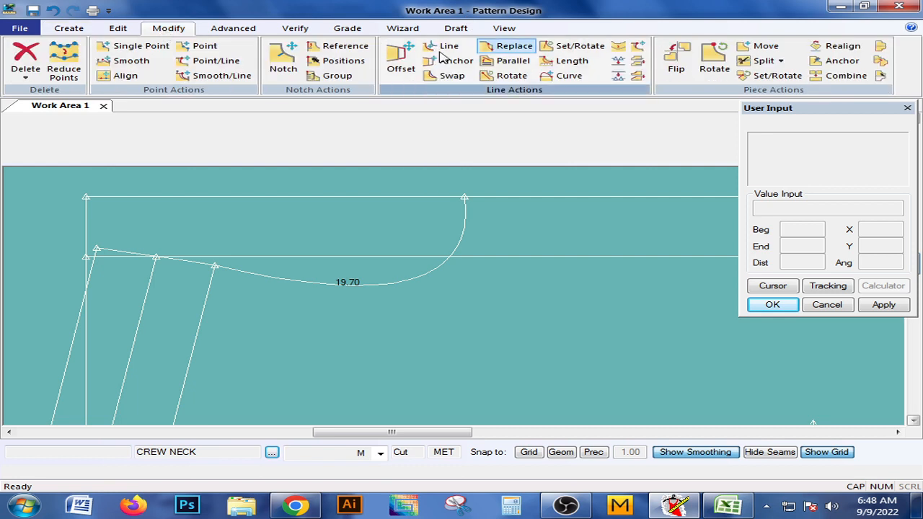
left_click(618, 46)
left_click(423, 271)
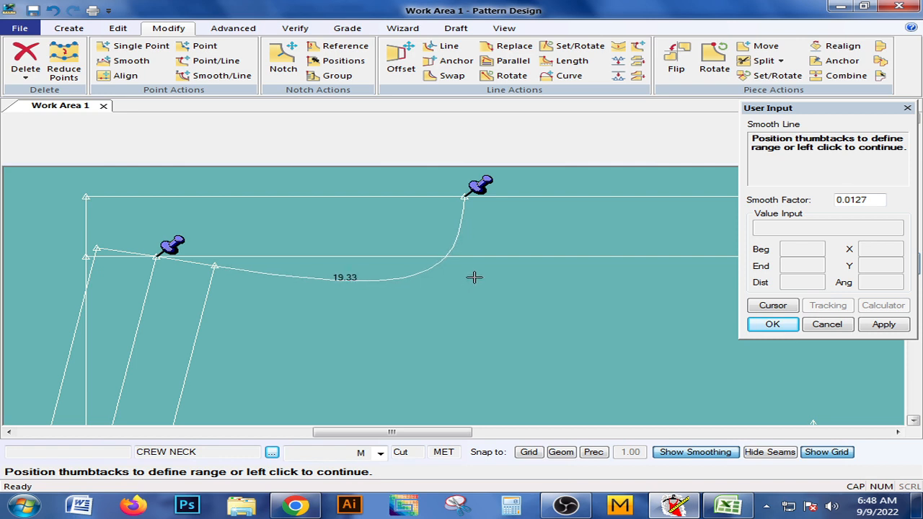
right_click(505, 232)
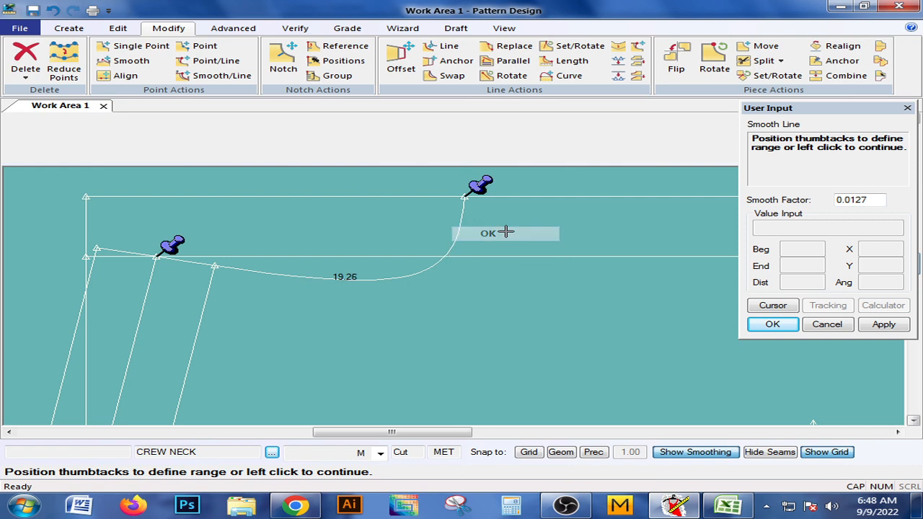
left_click(497, 233)
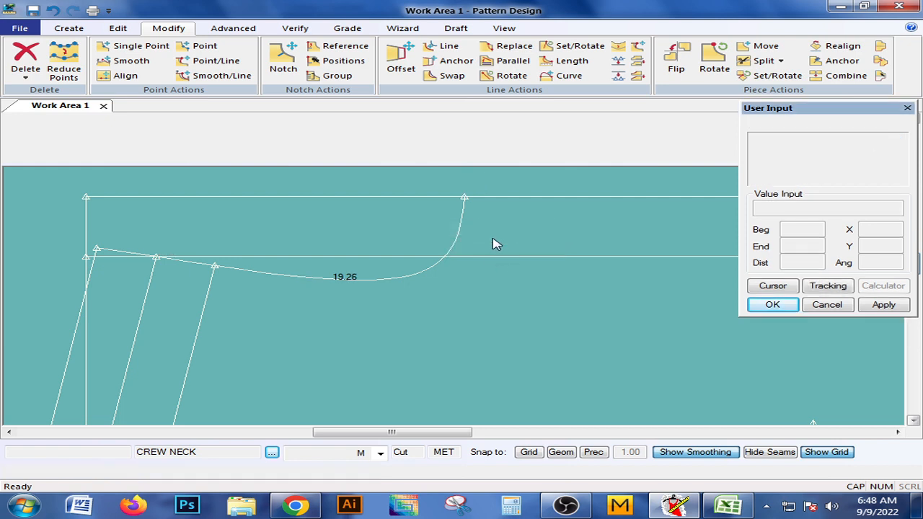
scroll(447, 243, "up", 3)
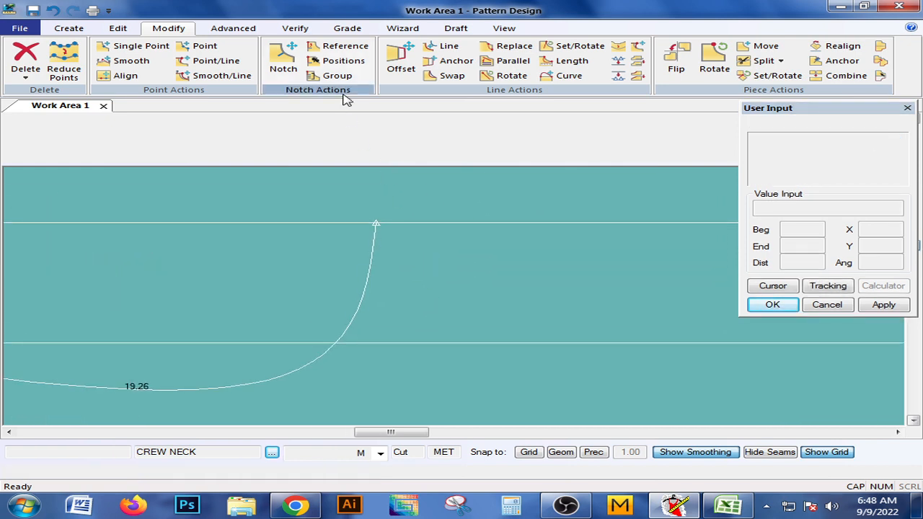
left_click(117, 28)
left_click(166, 29)
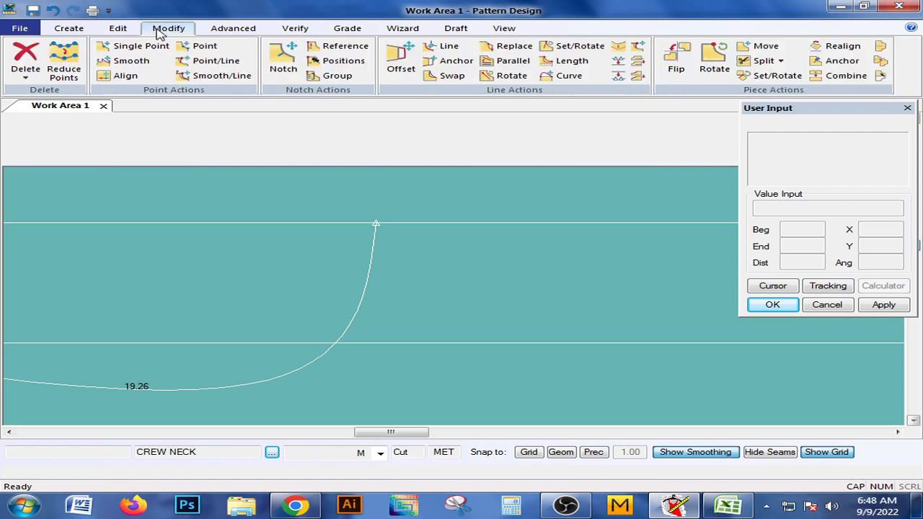
left_click(557, 78)
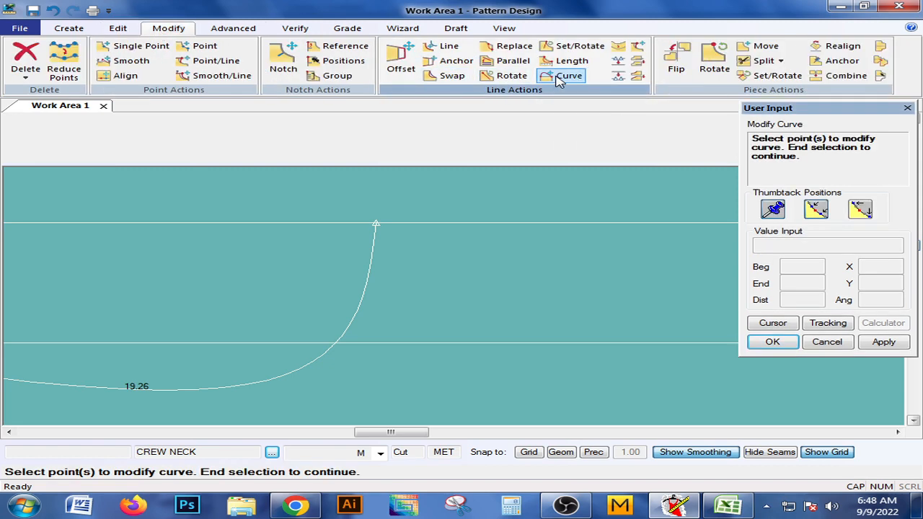
left_click(237, 29)
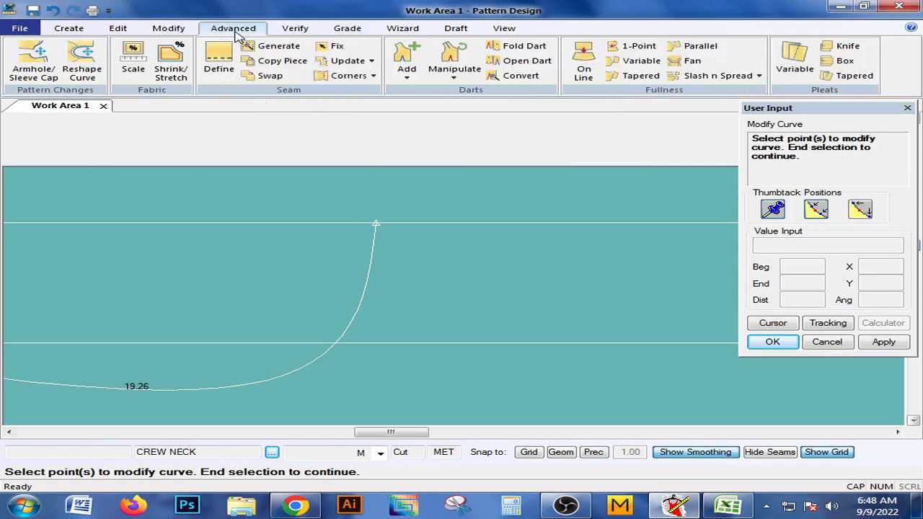
left_click(175, 31)
left_click(209, 60)
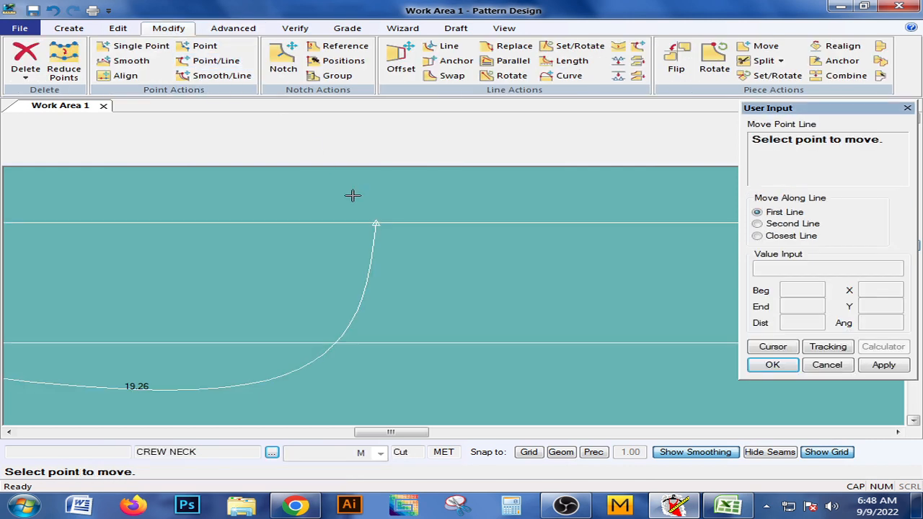
left_click(381, 222)
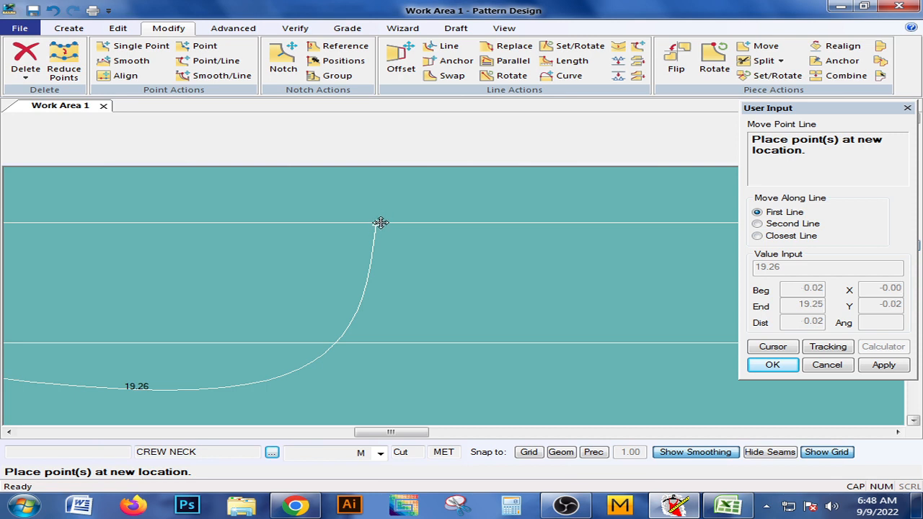
right_click(380, 224)
left_click(378, 243)
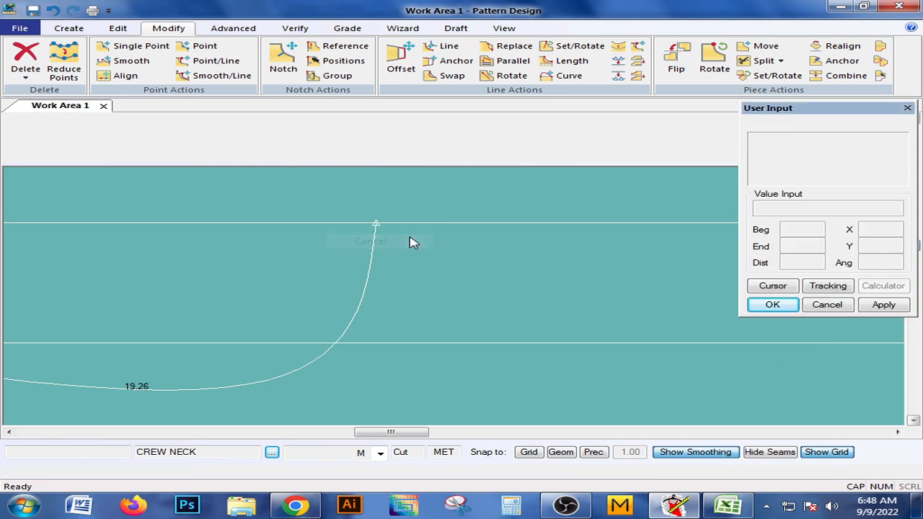
Examine the whole crew neck draft, from the smoothed armhole curve to the neck curves and hem.
scroll(389, 249, "down", 3)
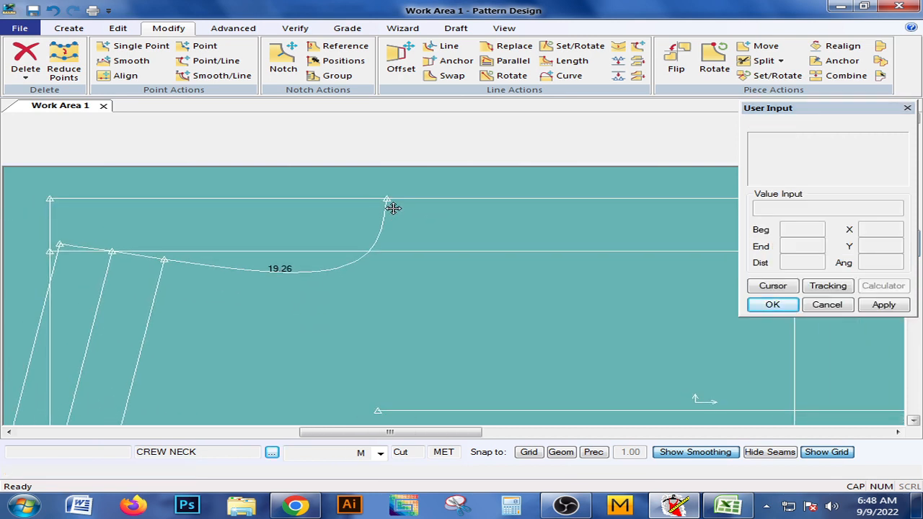
scroll(408, 193, "down", 1)
middle_click_drag(406, 192, 311, 204)
scroll(341, 193, "down", 1)
middle_click_drag(359, 270, 400, 260)
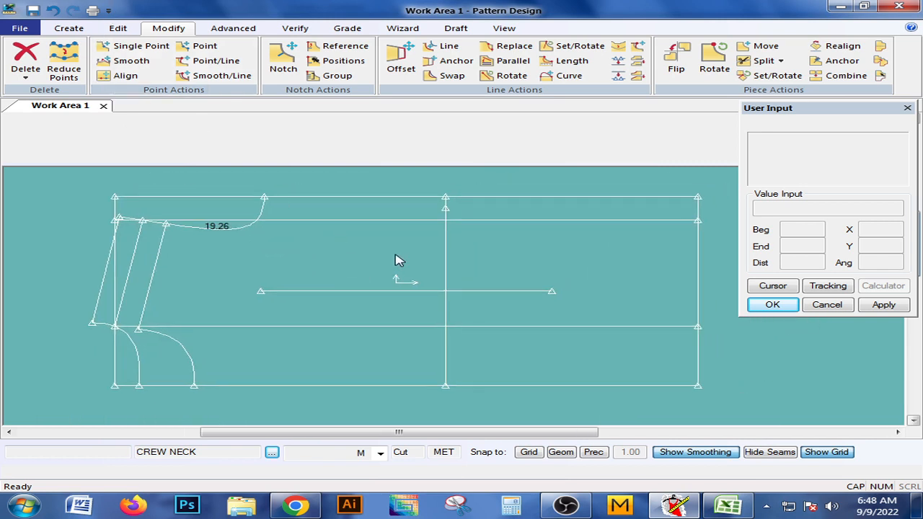
middle_click_drag(235, 329, 261, 321)
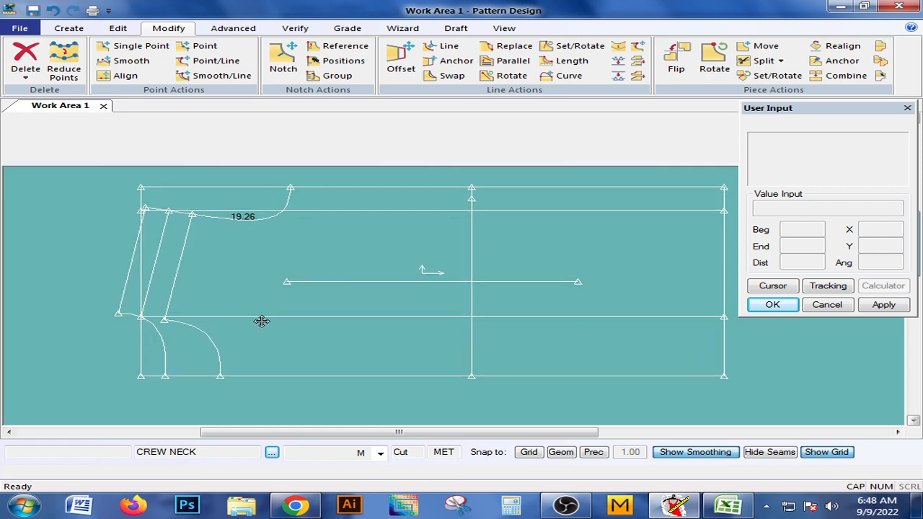
mouse_move(213, 354)
middle_mouse_down()
mouse_move(226, 340)
mouse_move(206, 363)
middle_mouse_up()
mouse_move(430, 289)
middle_mouse_down()
mouse_move(398, 308)
mouse_move(442, 290)
middle_mouse_up()
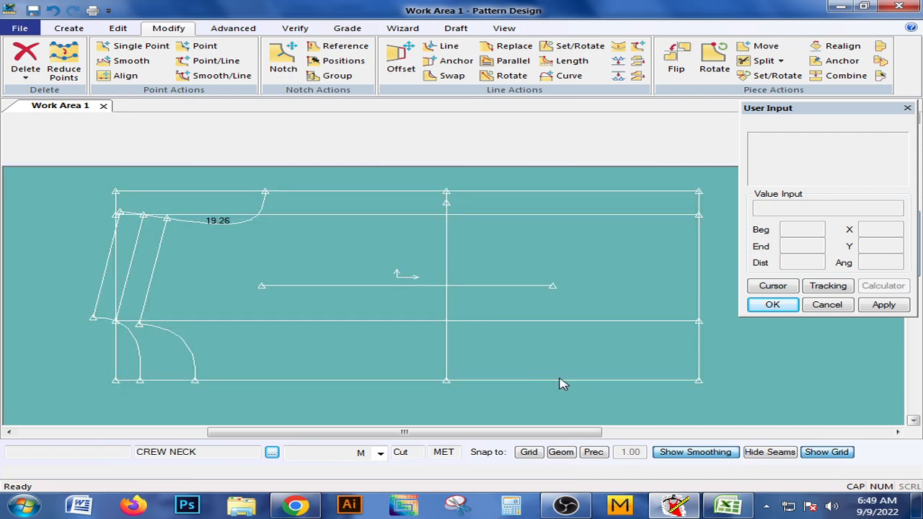
Switch to the Excel size spec, check the shoulder and armhole measurements against the garment sketches, and return to Pattern Design.
left_click(727, 504)
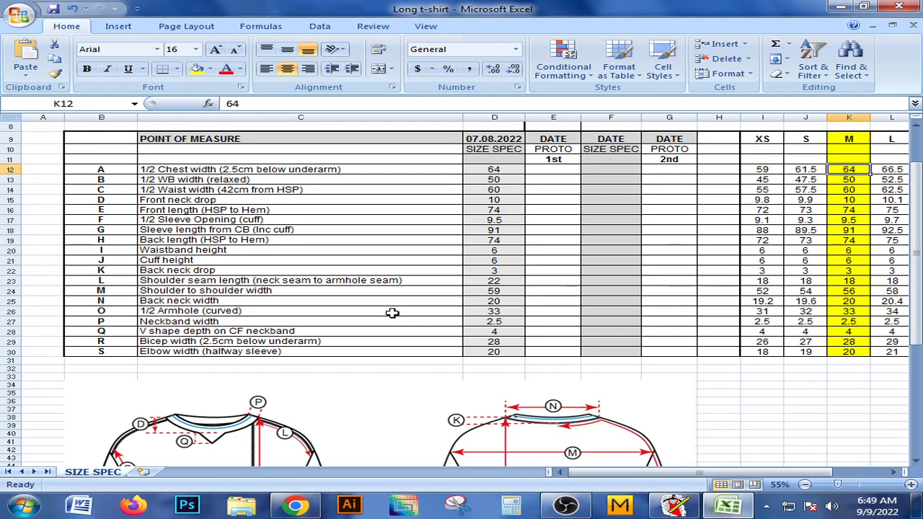
scroll(237, 319, "down", 5)
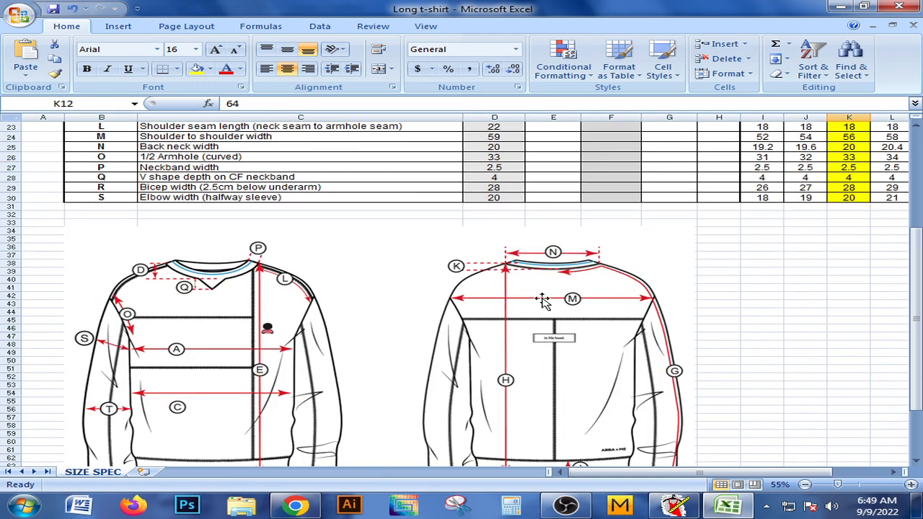
scroll(472, 308, "up", 3)
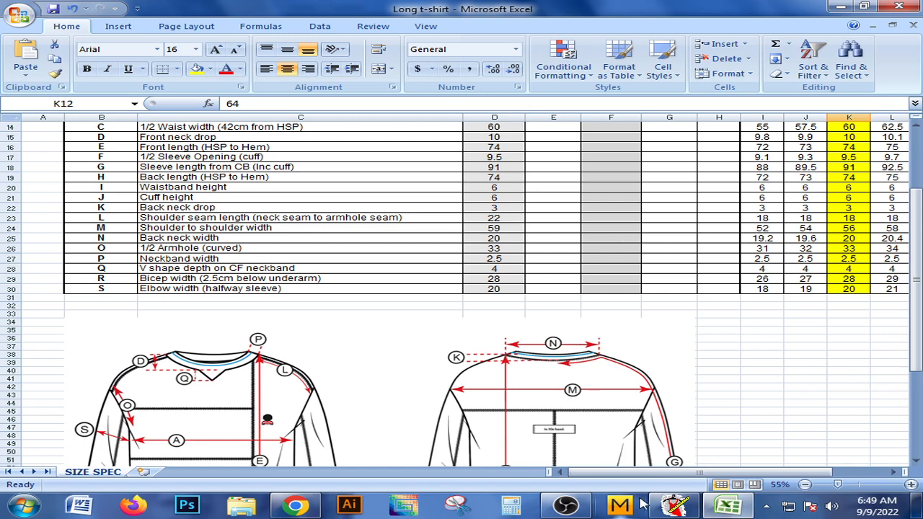
left_click(675, 506)
Draw a near-vertical 2-Point line about 28.6 cm long from the armhole curve's outer shoulder end to the rectangle's lower edge.
left_click_drag(393, 281, 429, 280)
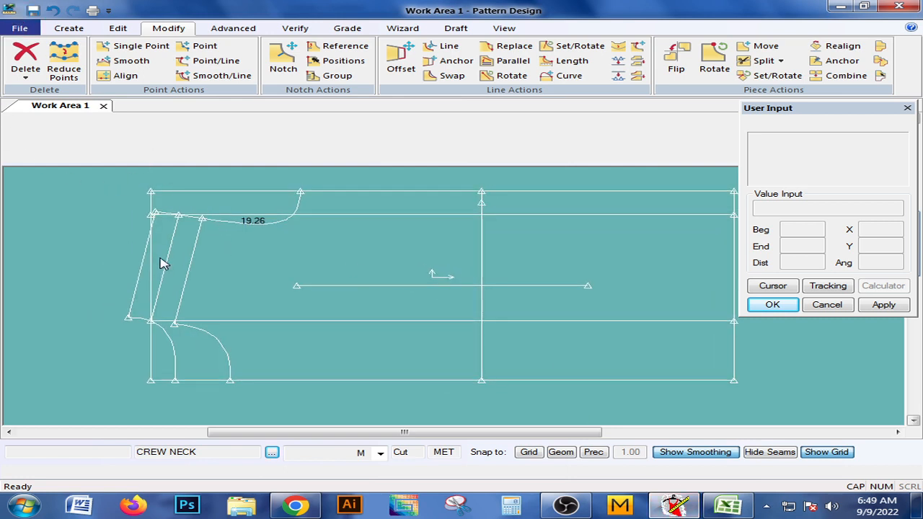
scroll(198, 245, "up", 5)
scroll(268, 305, "down", 5)
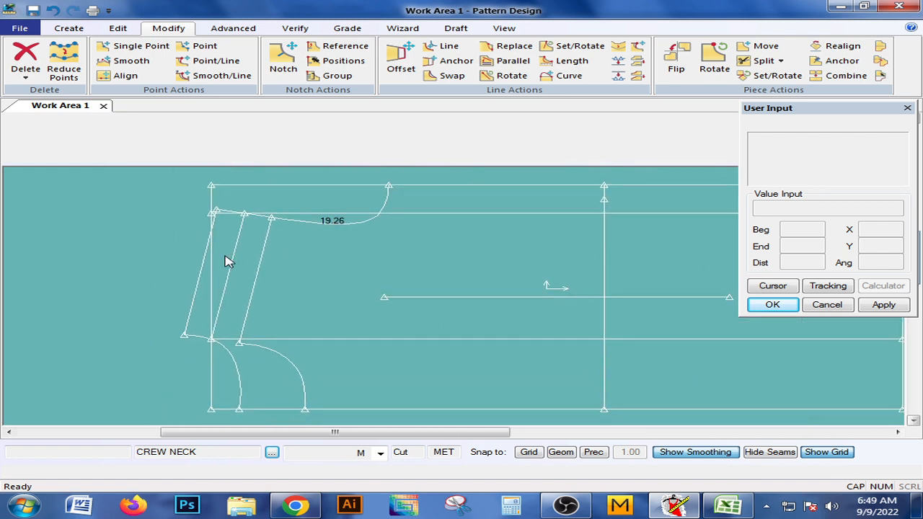
left_click(68, 27)
left_click(292, 72)
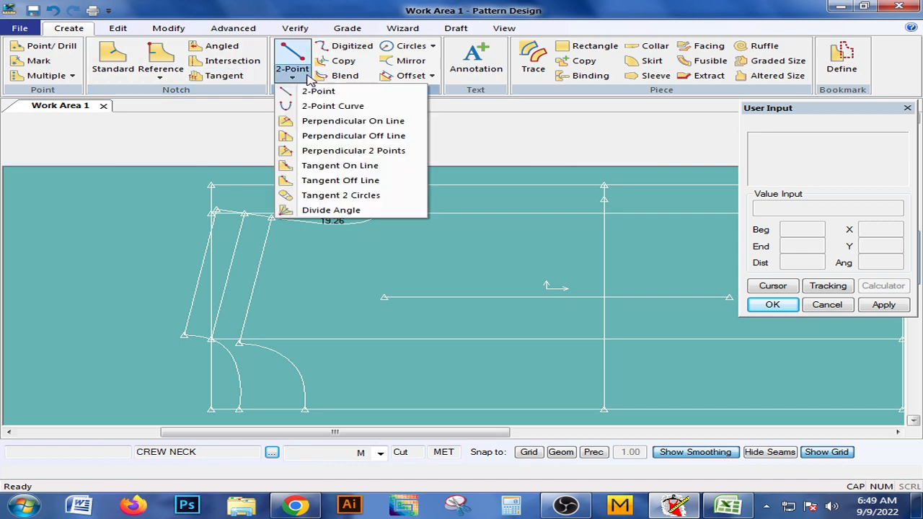
left_click(307, 91)
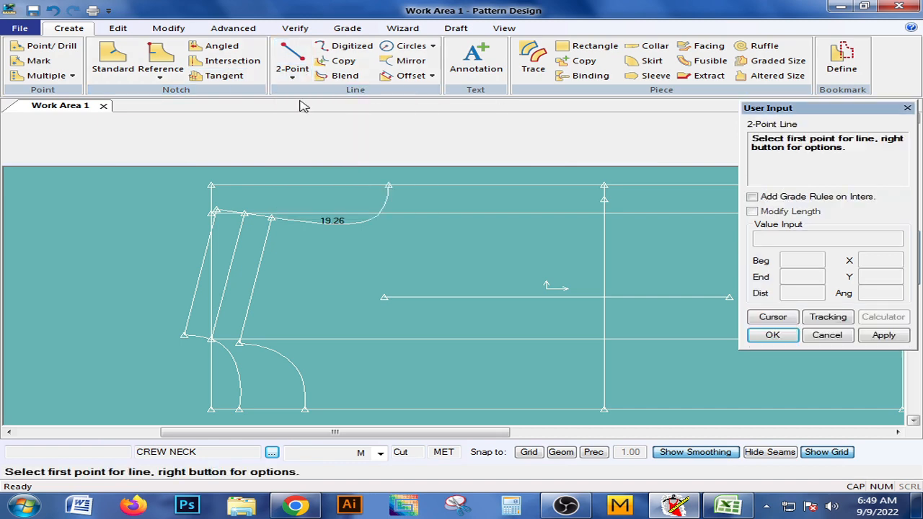
left_click(218, 210)
right_click(255, 200)
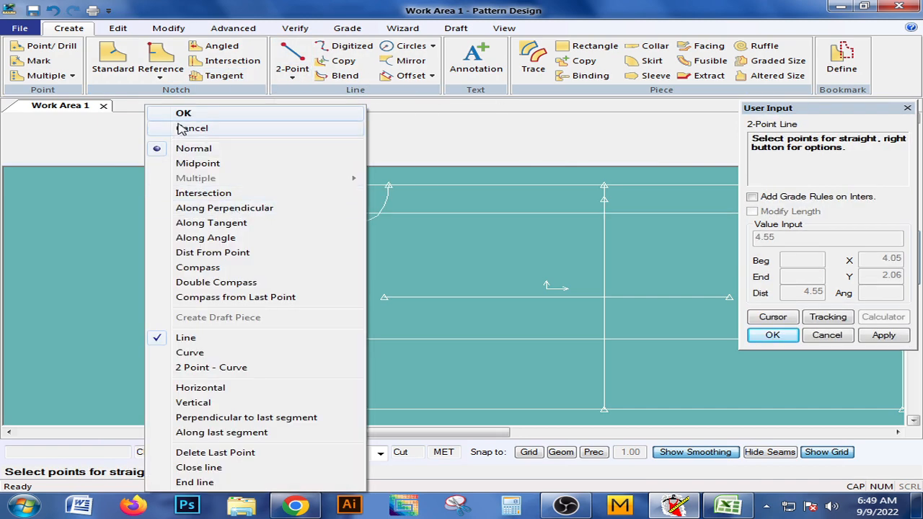
left_click(182, 128)
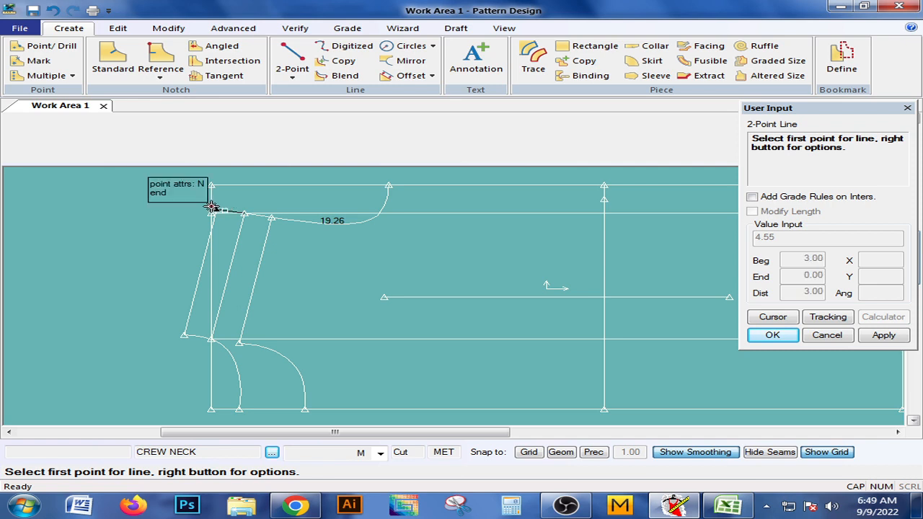
left_click(214, 211)
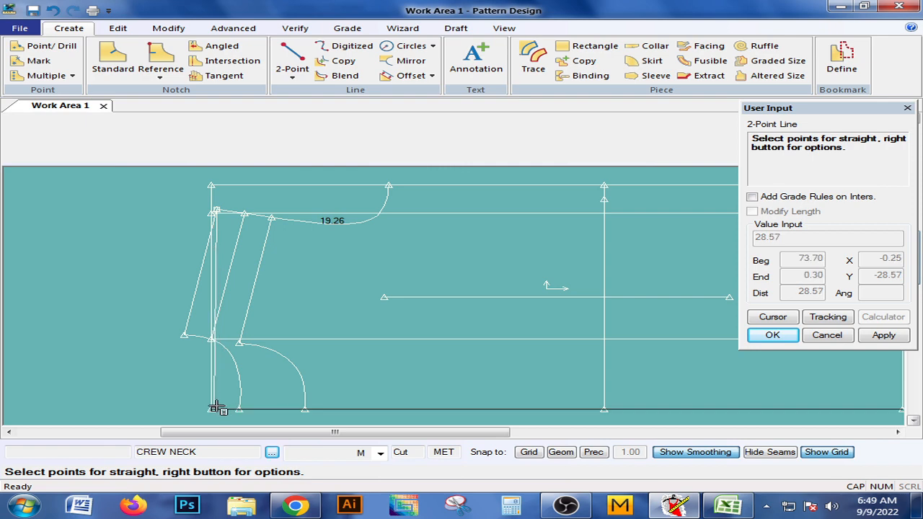
left_click(216, 408)
right_click(294, 263)
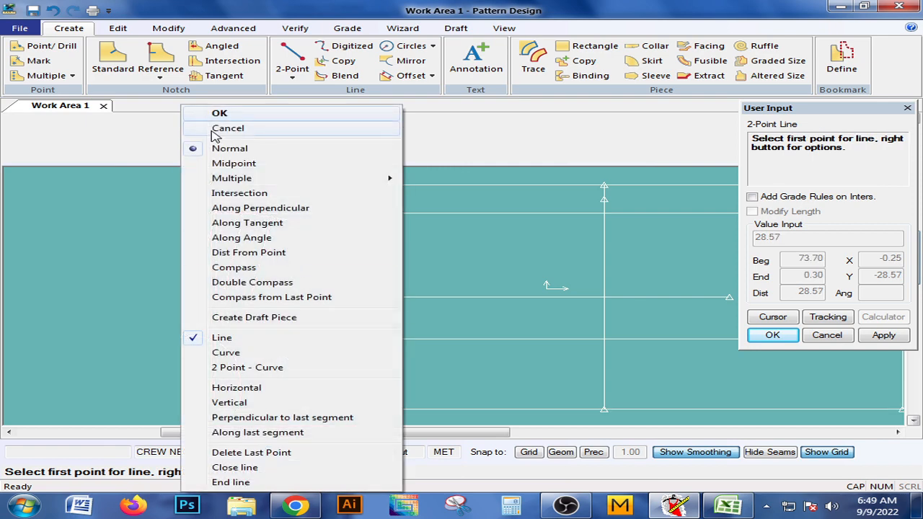
left_click(240, 113)
Measure the length of the near-vertical line between the shoulder end and the rectangle's lower edge.
left_click(295, 28)
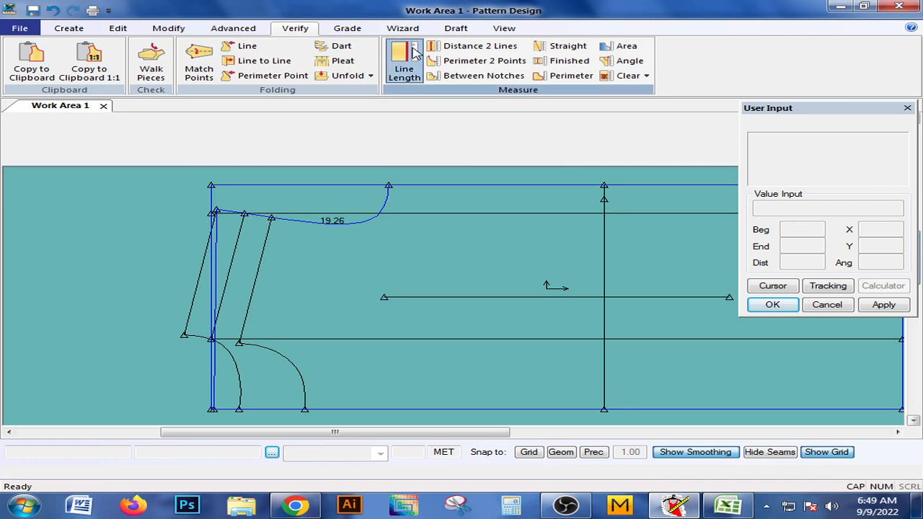
left_click(403, 65)
left_click(219, 249)
right_click(267, 248)
left_click(267, 247)
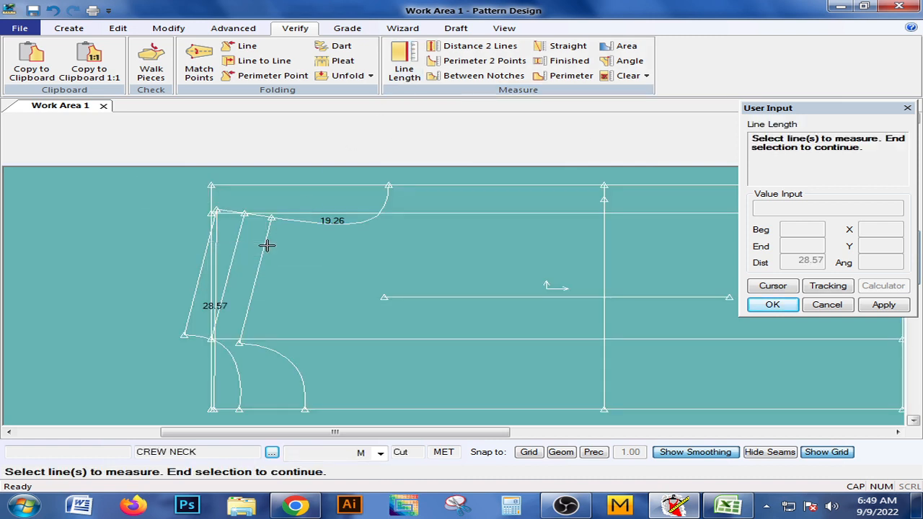
right_click(267, 245)
left_click(267, 248)
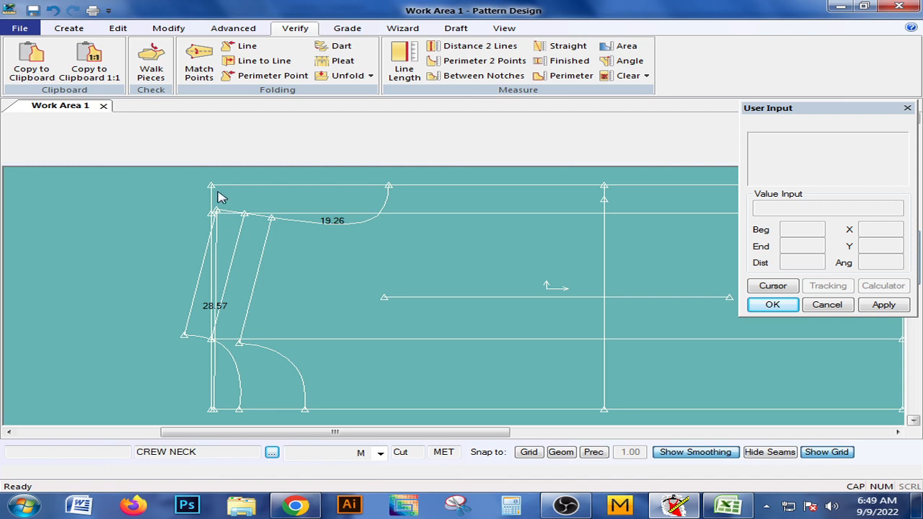
Delete the near-vertical measuring line that runs from the shoulder end to the rectangle's lower edge.
left_click(155, 30)
left_click(25, 72)
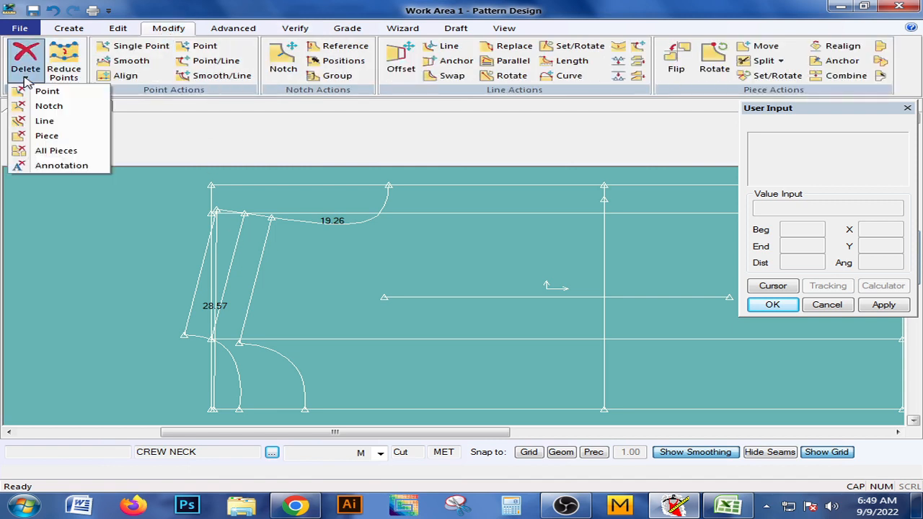
left_click(50, 123)
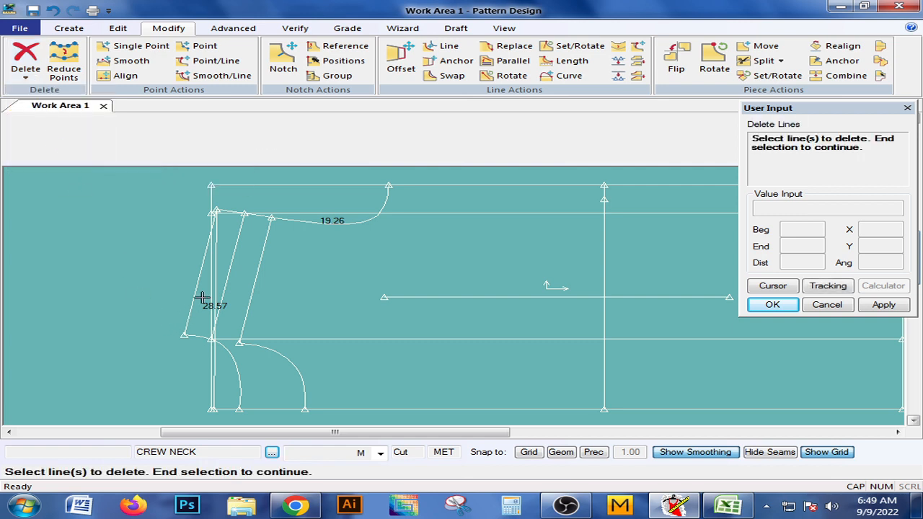
right_click(224, 249)
left_click(226, 256)
Examine the finished draft, including the front and back neck curves, the shoulder lines and the armhole.
middle_click_drag(321, 315, 274, 302)
middle_click_drag(364, 288, 322, 287)
scroll(300, 301, "down", 1)
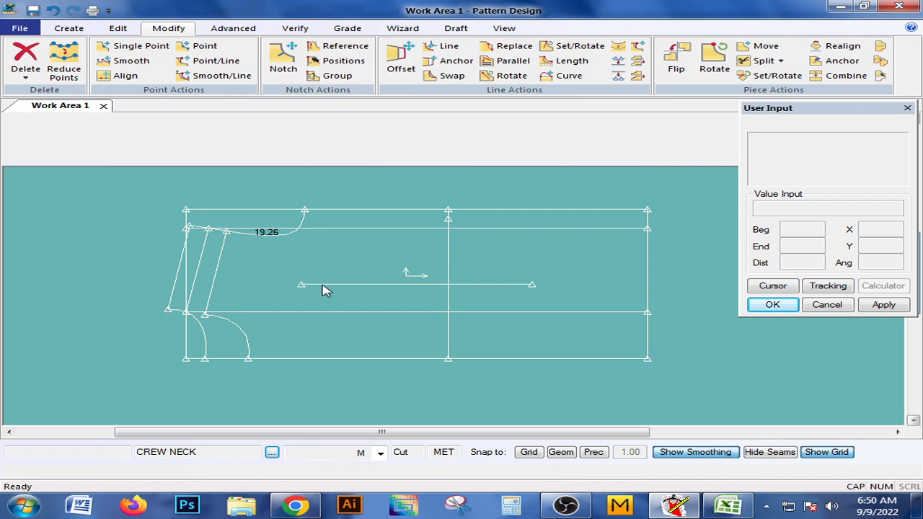
middle_click_drag(322, 289, 243, 287)
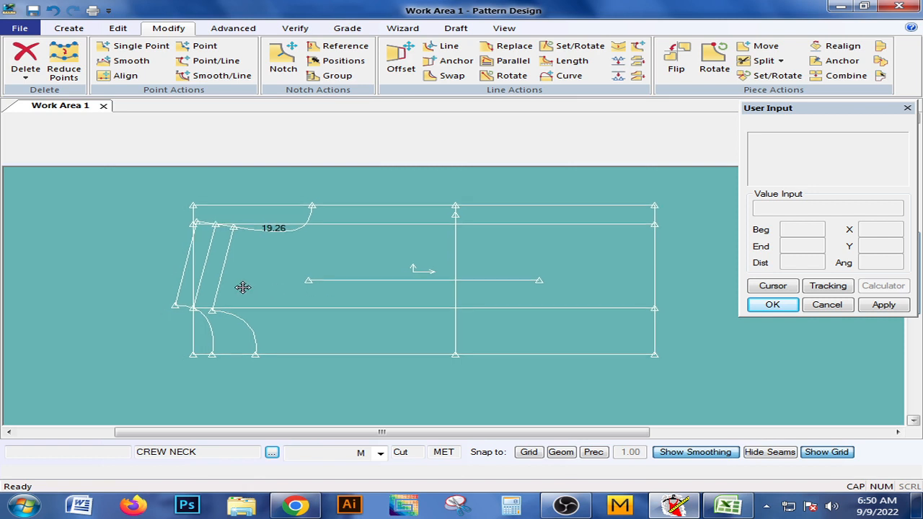
middle_click_drag(242, 287, 289, 293)
middle_click_drag(559, 298, 511, 316)
middle_click_drag(284, 345, 363, 331)
scroll(298, 338, "up", 1)
scroll(295, 330, "down", 1)
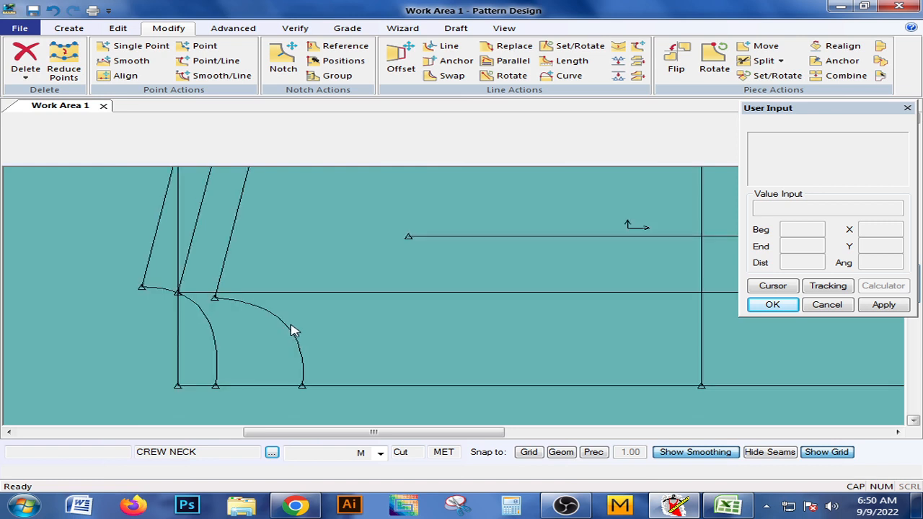
middle_click_drag(243, 341, 267, 335)
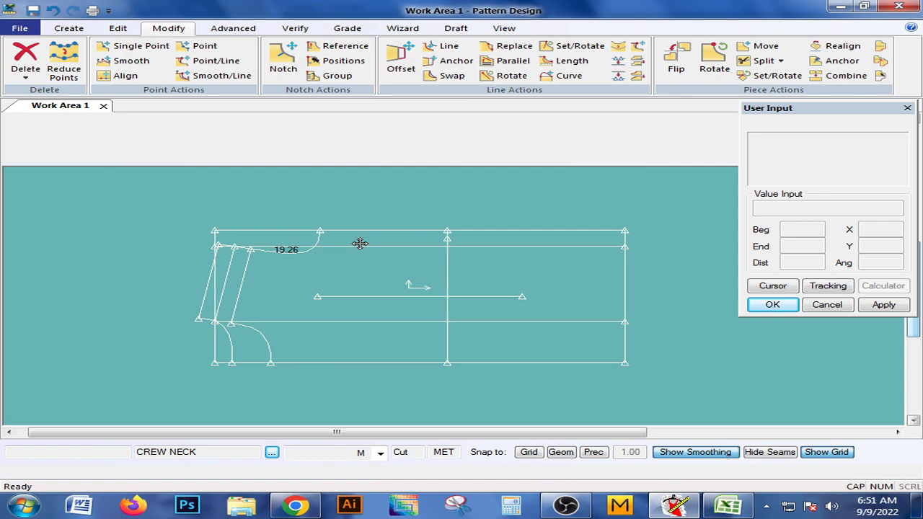
left_click(357, 243)
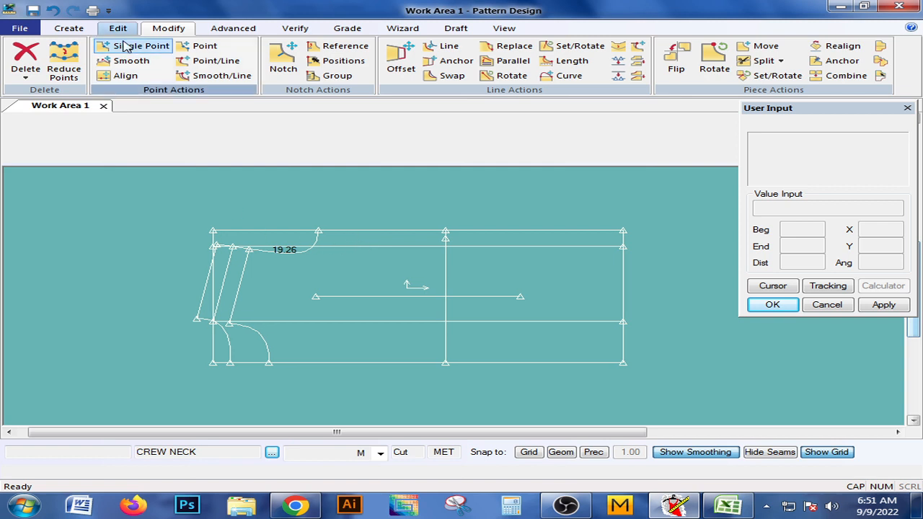
Save the CREW NECK piece with its completed armhole curve.
left_click(19, 28)
left_click(51, 105)
left_click(402, 278)
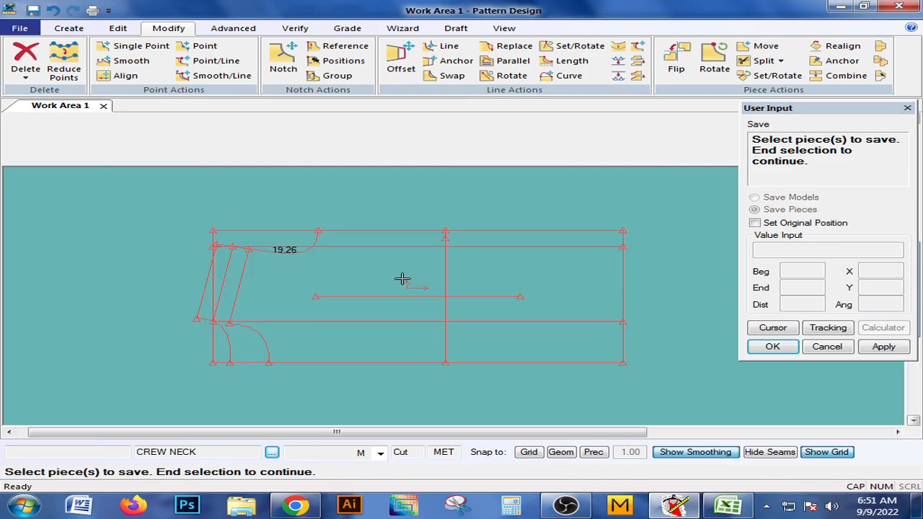
right_click(402, 278)
left_click(404, 279)
right_click(383, 267)
left_click(382, 269)
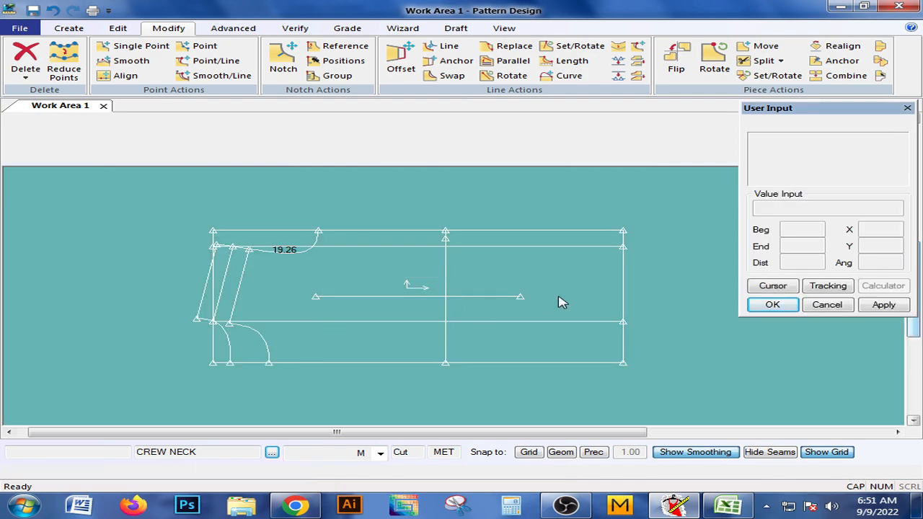
left_click(567, 506)
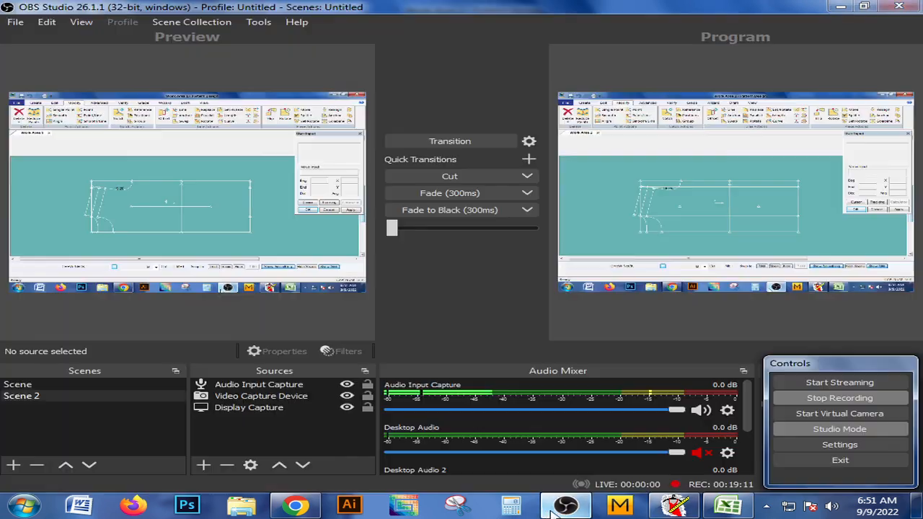